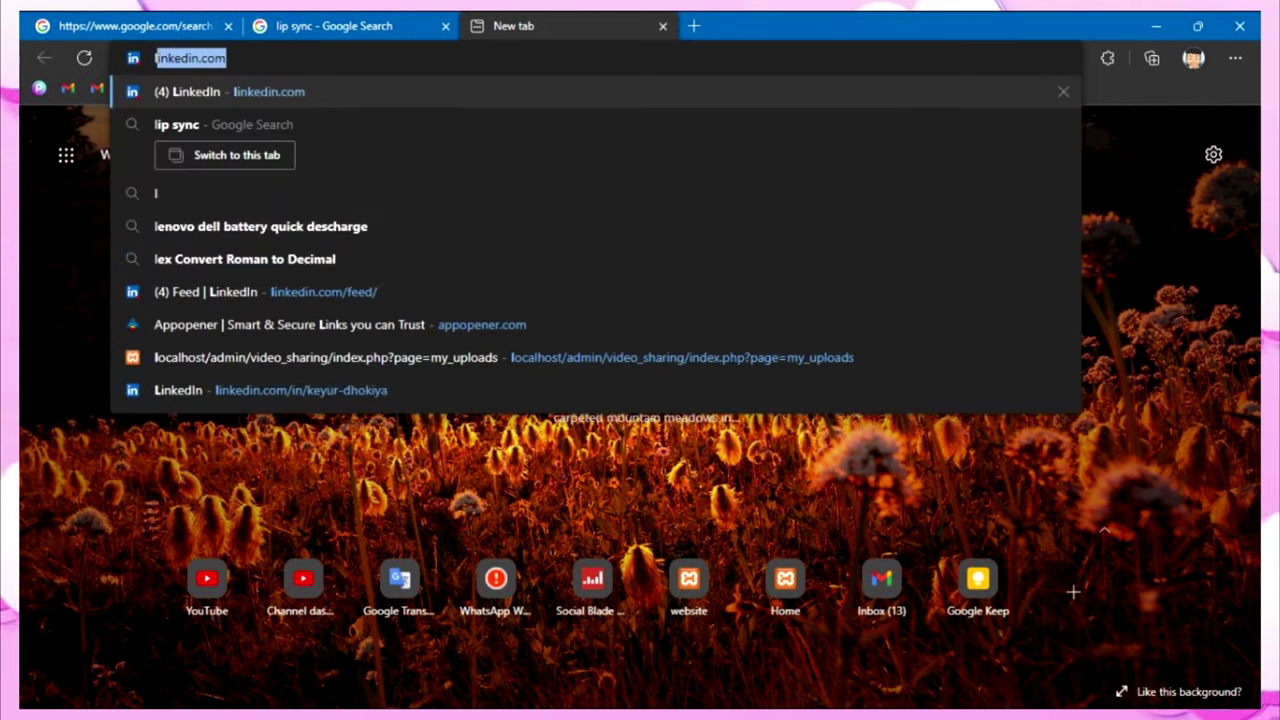
# Search Google Images for "lip sync" and grab the Mouth Chart picture from the results.
pyautogui.press('Return')
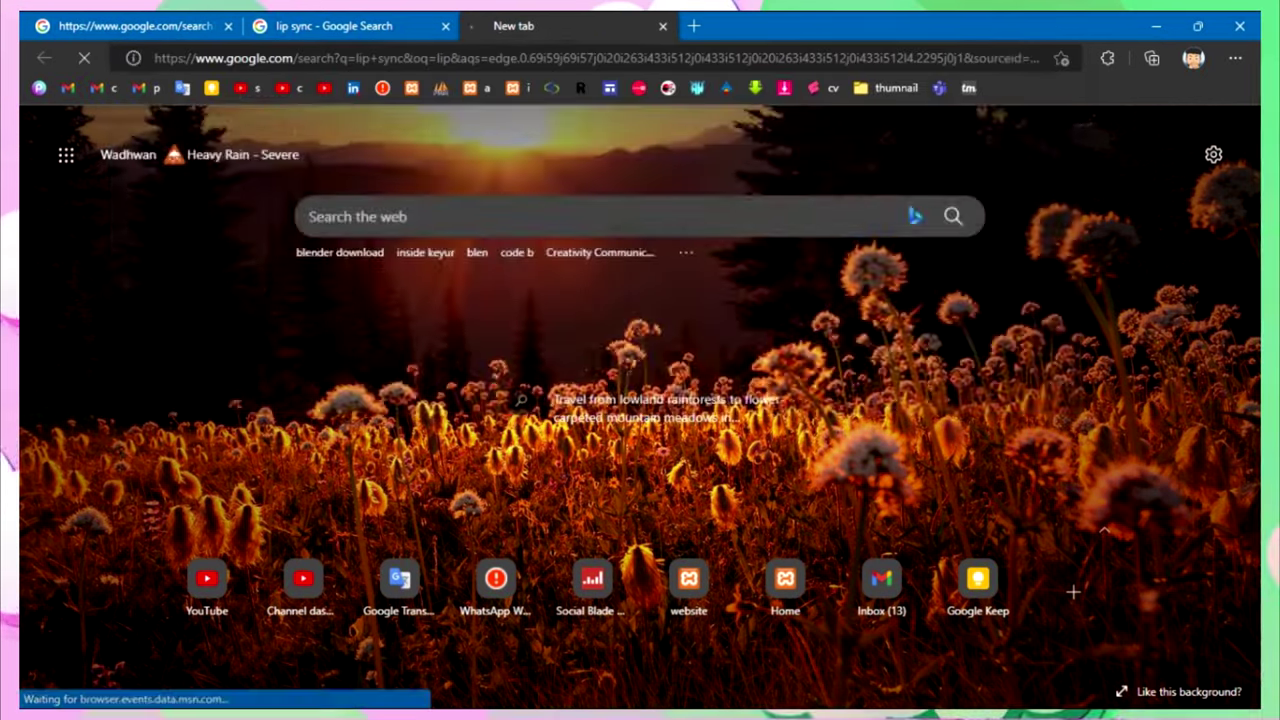
pyautogui.click(277, 204)
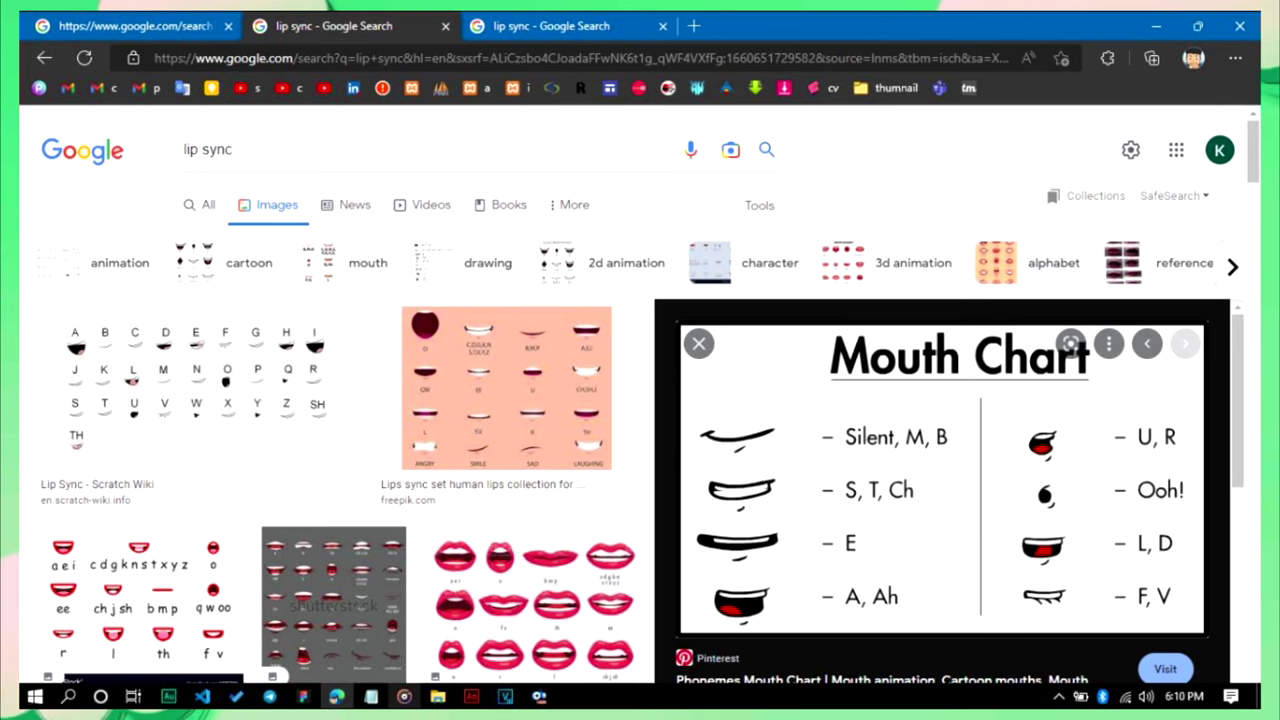
pyautogui.rightClick(872, 440)
pyautogui.click(940, 443)
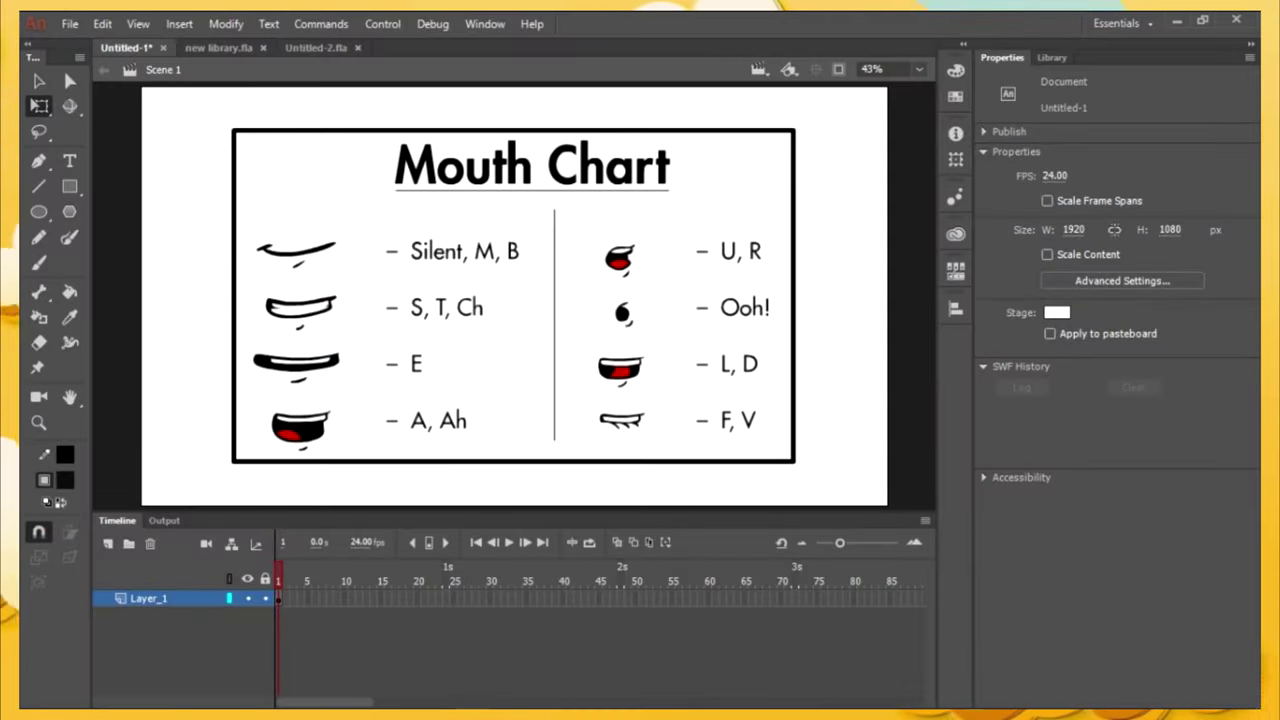
# In Adobe Animate, trace the Mouth Chart bitmap with color threshold 100, minimum area 8 pixels, and Normal corner threshold and curve fit.
pyautogui.click(513, 296)
pyautogui.click(226, 24)
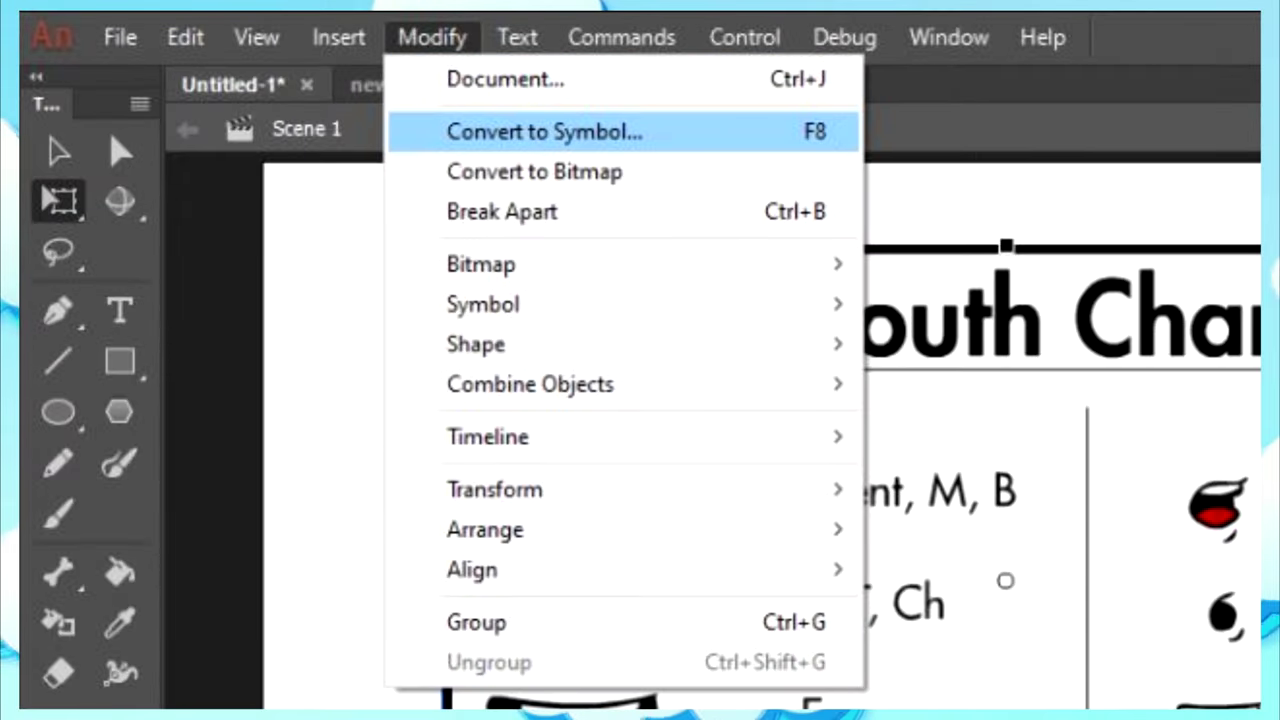
pyautogui.moveTo(621, 264)
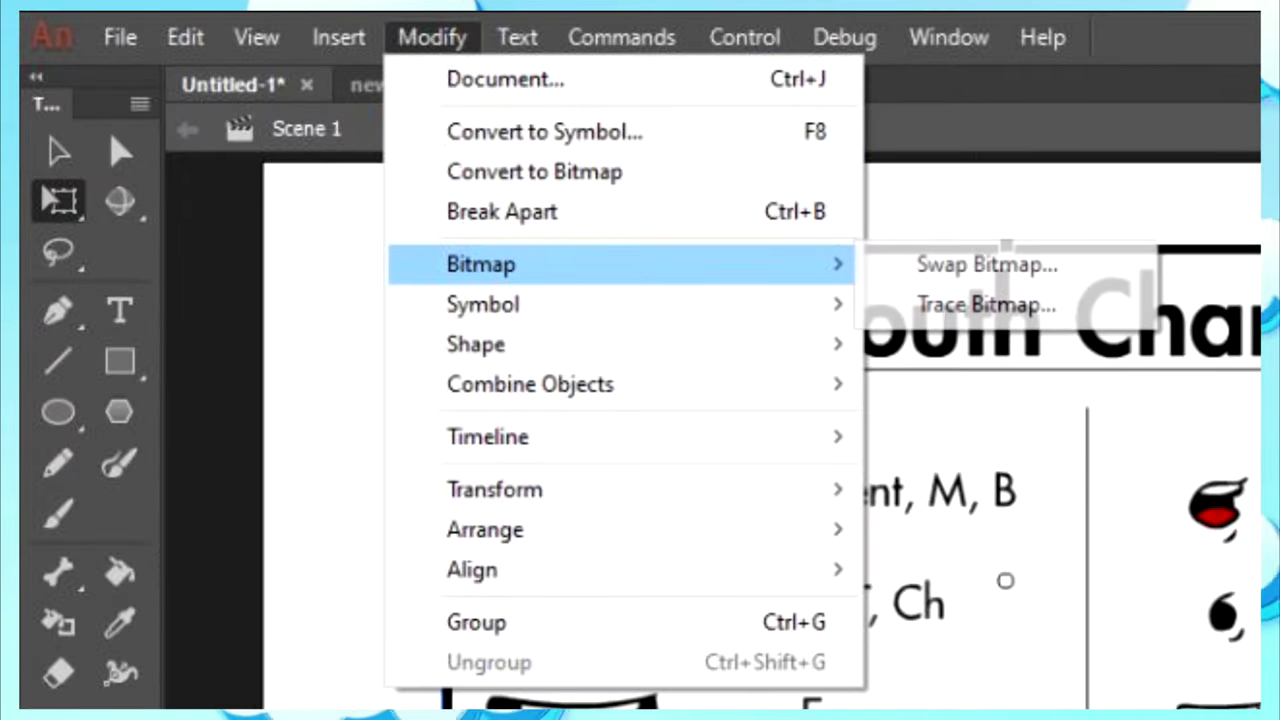
pyautogui.click(985, 304)
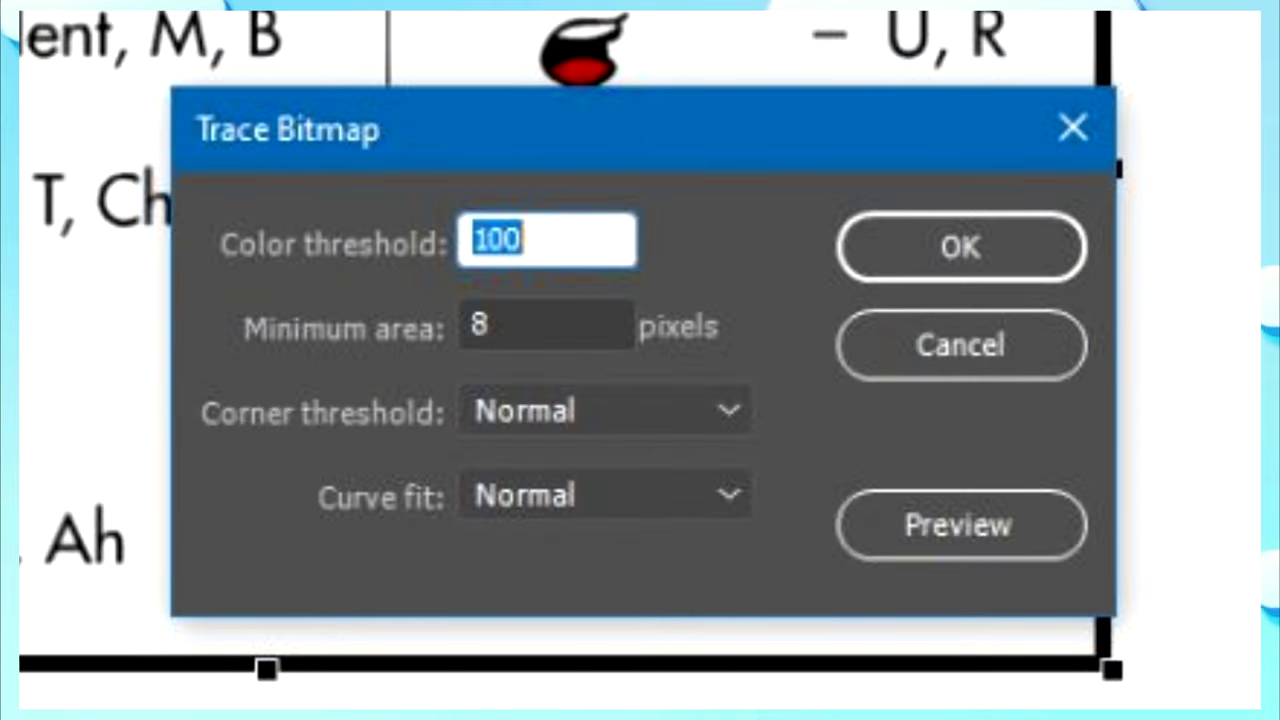
pyautogui.press('Tab')
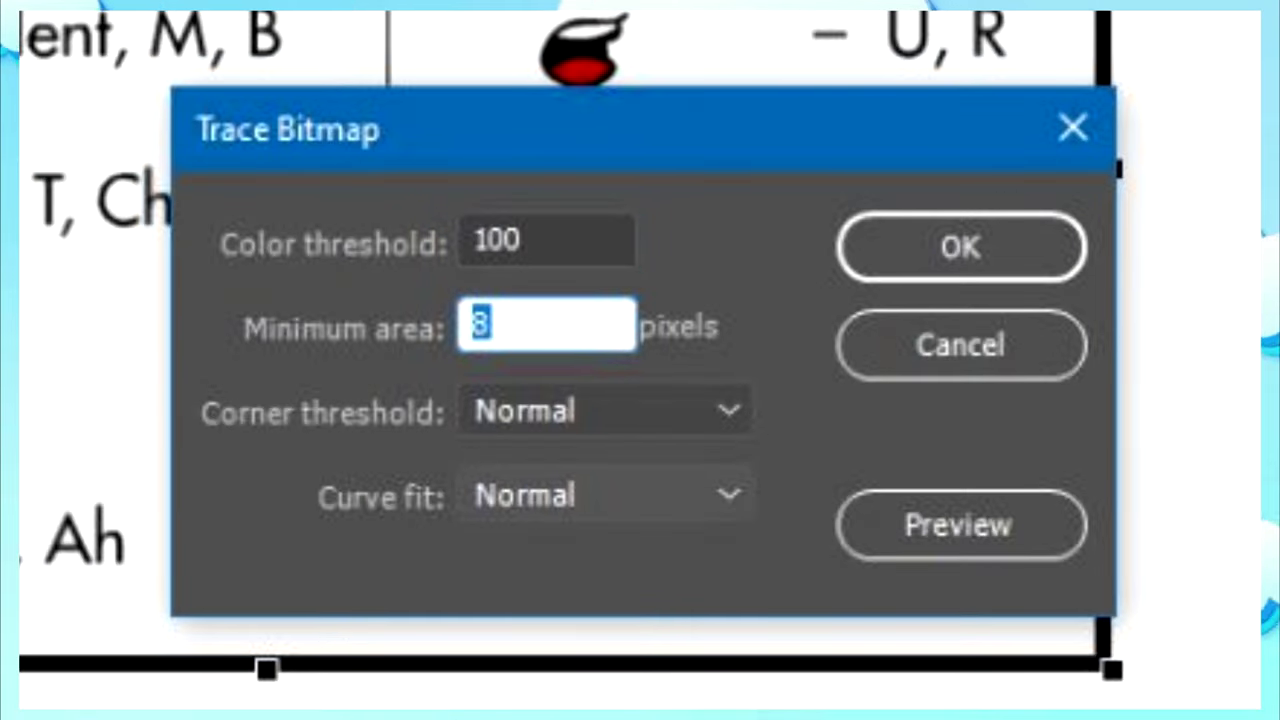
pyautogui.click(960, 247)
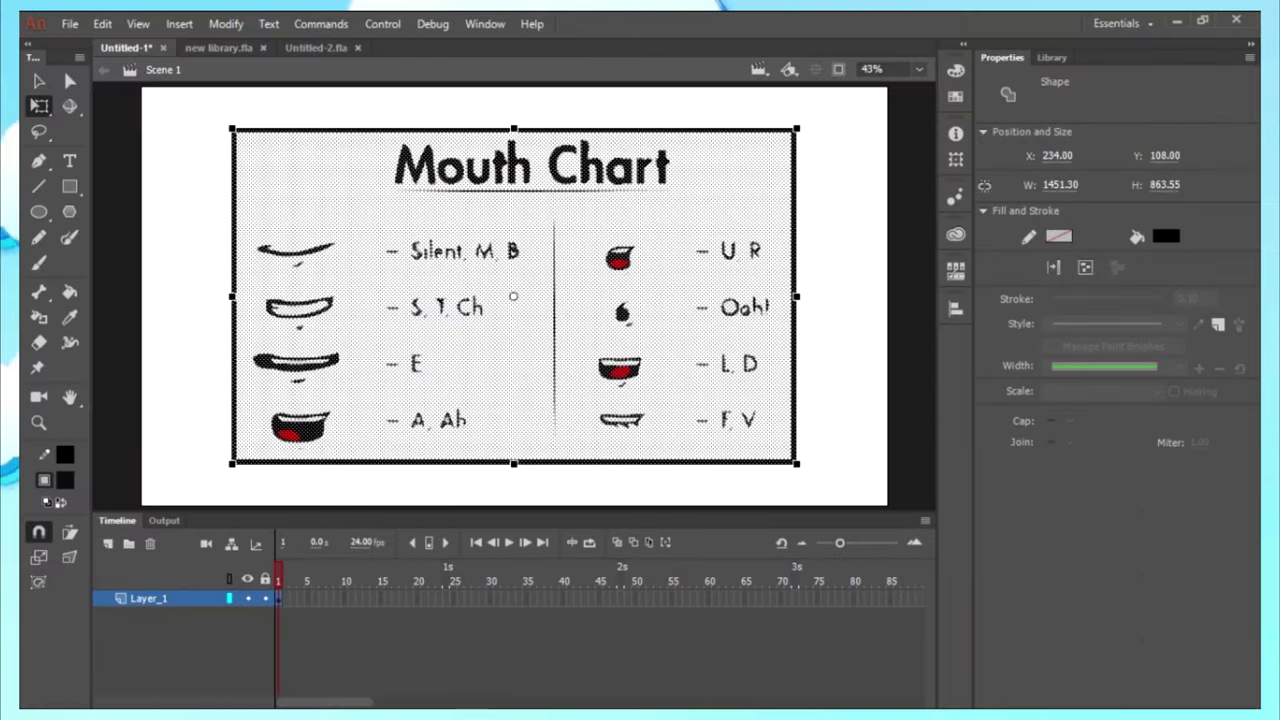
# Delete the traced chart's white background, the vertical divider line and the black border frame.
pyautogui.press('Escape')
pyautogui.hotkey('ctrl', 'a')
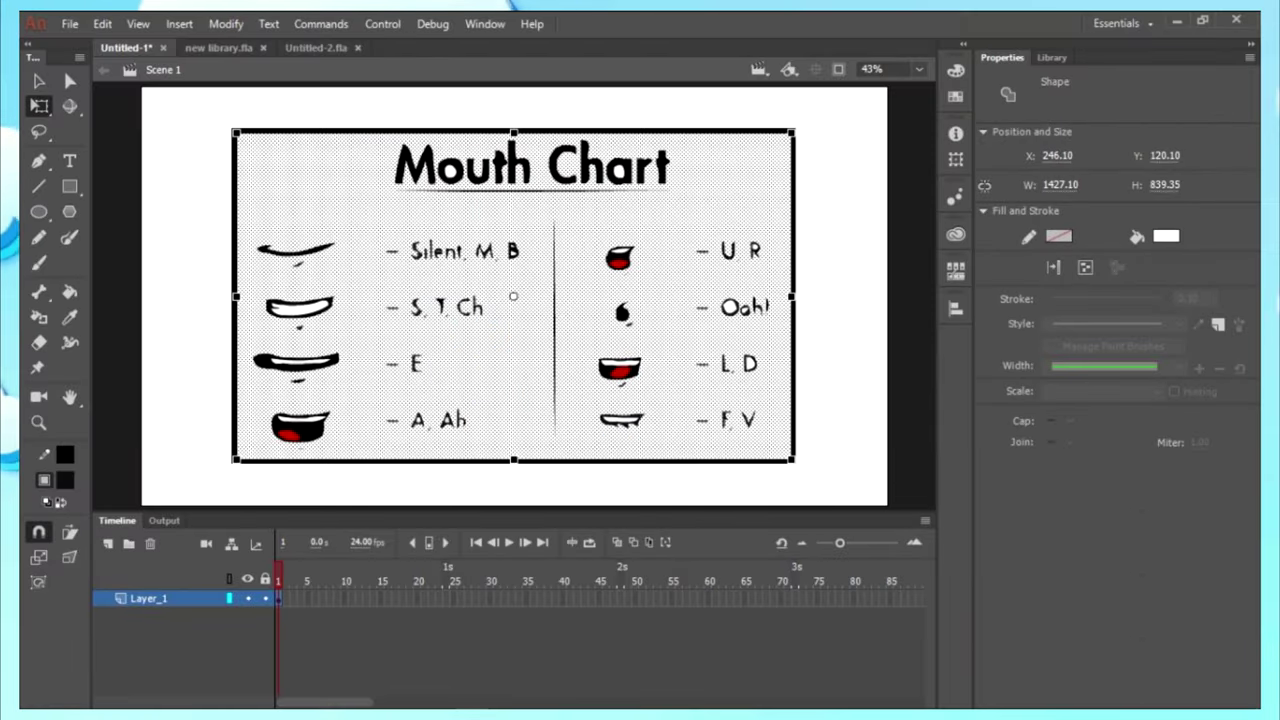
pyautogui.press('Delete')
pyautogui.click(554, 327)
pyautogui.press('Delete')
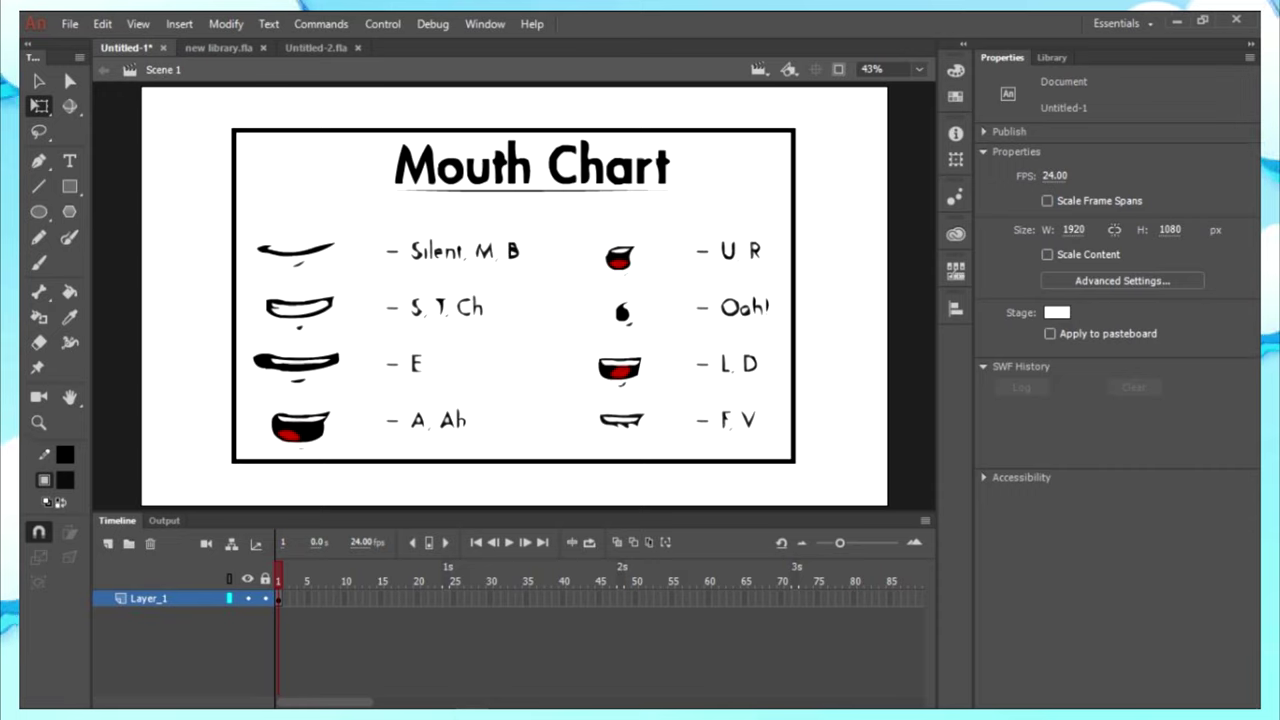
pyautogui.click(794, 296)
pyautogui.hotkey('ctrl', 'shift', 'a')
# Delete the letter labels beside both columns of mouths and the underlined Mouth Chart title.
pyautogui.moveTo(368, 224); pyautogui.dragTo(546, 467)
pyautogui.press('Delete')
pyautogui.moveTo(694, 230); pyautogui.dragTo(802, 456)
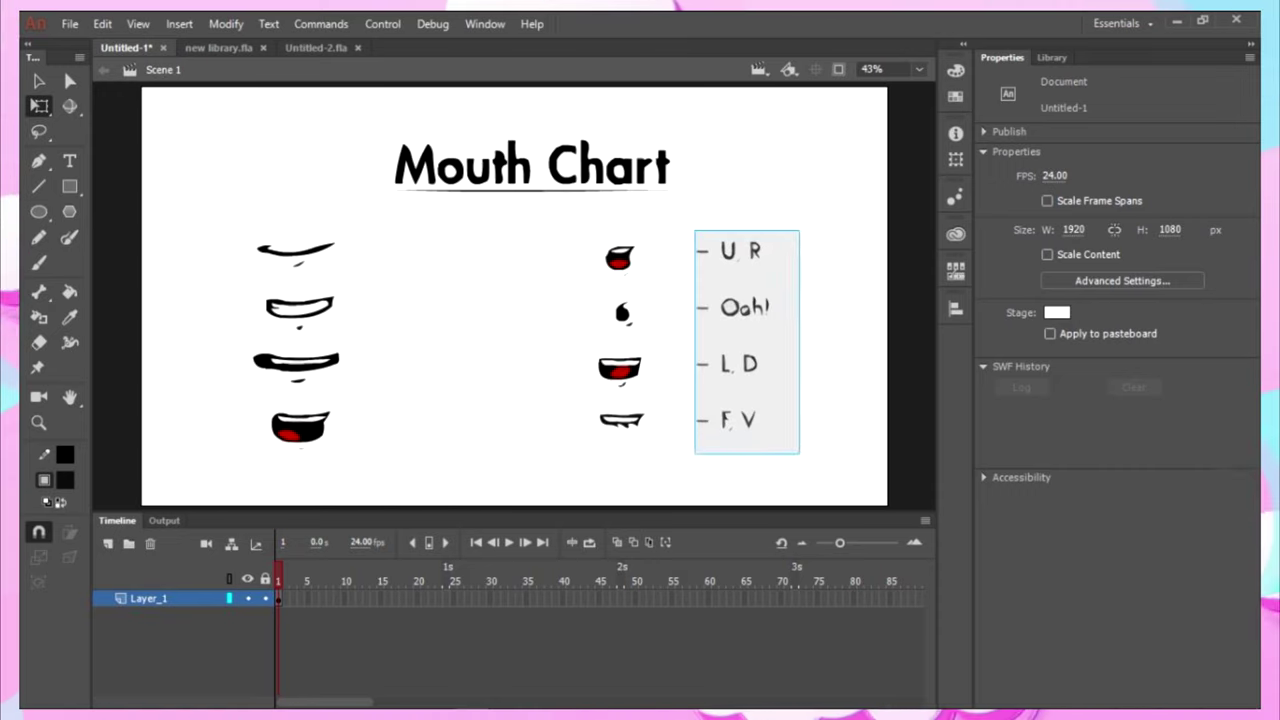
pyautogui.press('Delete')
pyautogui.moveTo(344, 126); pyautogui.dragTo(766, 230)
pyautogui.press('Delete')
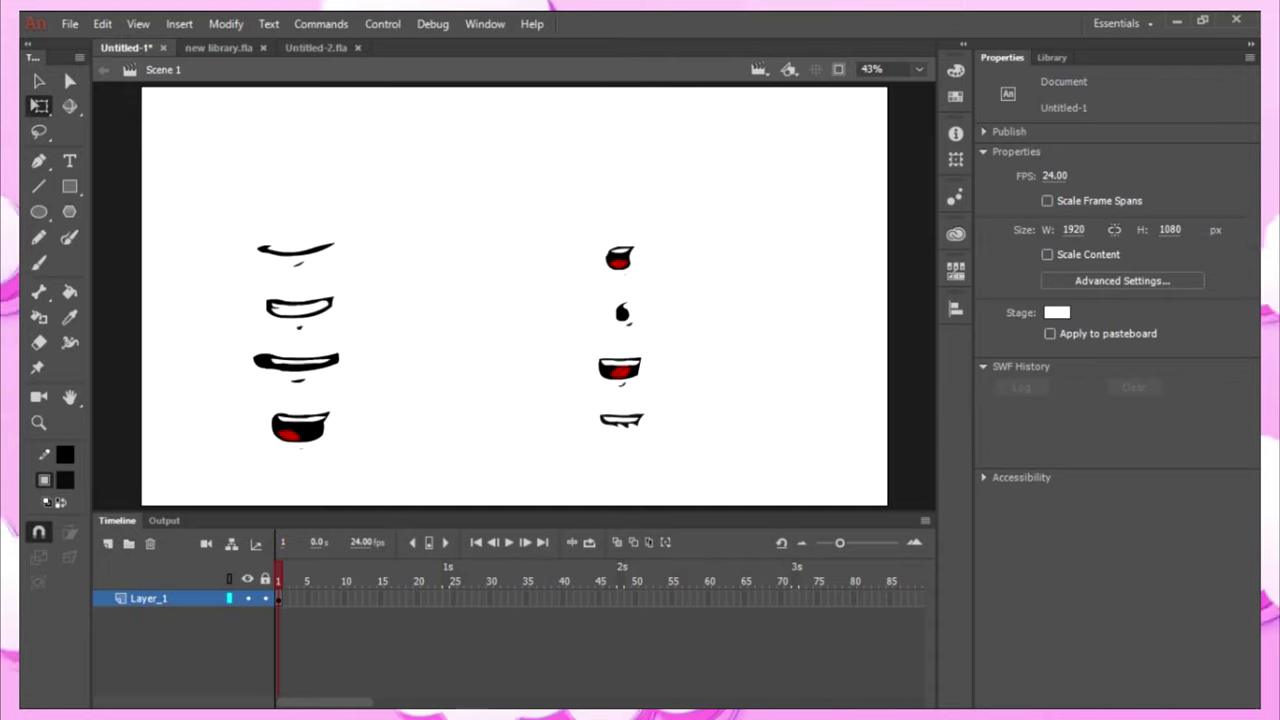
# Group each of the four mouths in the left column as its own separate group.
pyautogui.moveTo(232, 223); pyautogui.dragTo(350, 280)
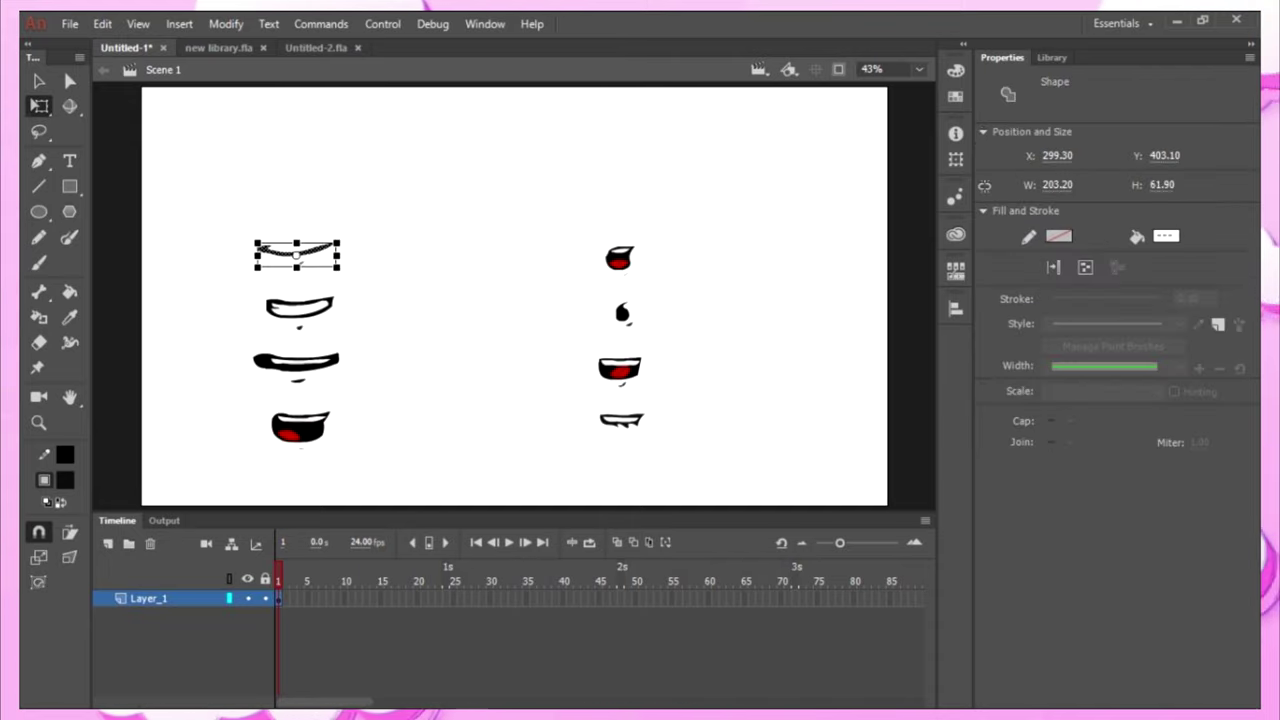
pyautogui.hotkey('ctrl', 'g')
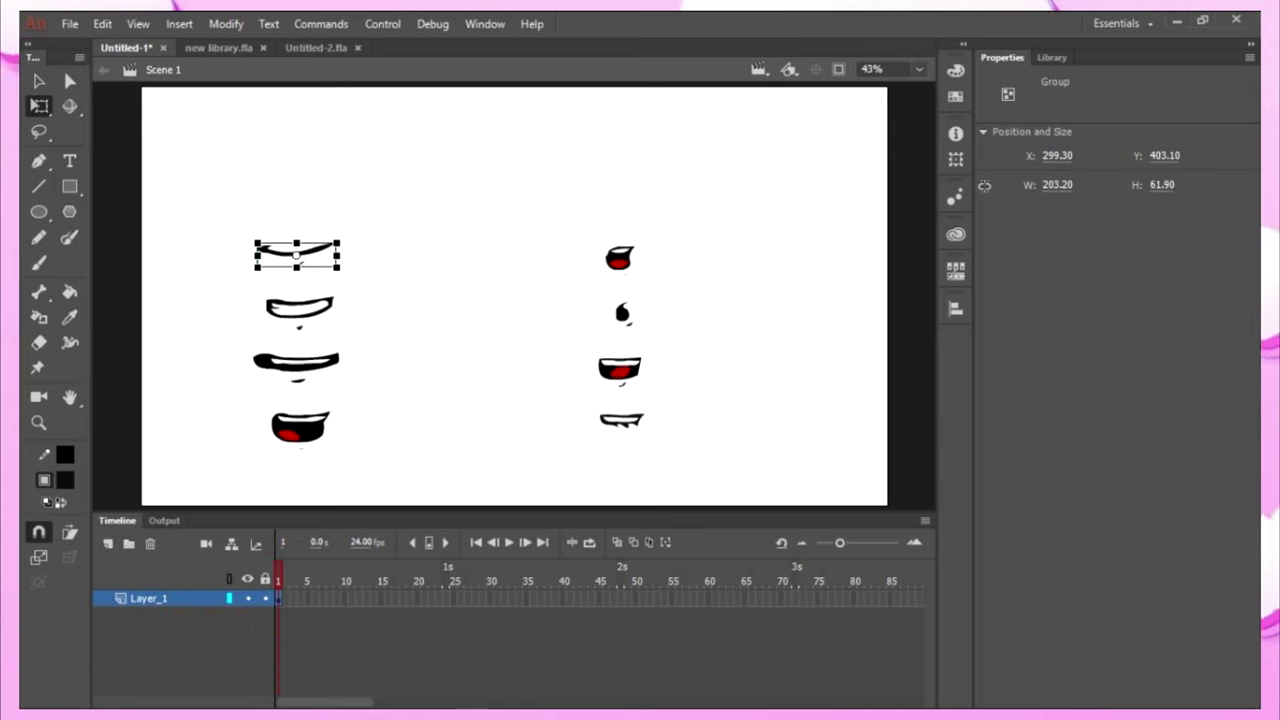
pyautogui.moveTo(237, 283); pyautogui.dragTo(366, 340)
pyautogui.hotkey('ctrl', 'g')
pyautogui.moveTo(223, 331); pyautogui.dragTo(355, 386)
pyautogui.hotkey('ctrl', 'g')
pyautogui.moveTo(250, 402); pyautogui.dragTo(352, 448)
pyautogui.hotkey('ctrl', 'g')
# Group each of the four mouths in the right column individually, from the lowest up to the highest.
pyautogui.moveTo(717, 455); pyautogui.dragTo(583, 406)
pyautogui.hotkey('ctrl', 'g')
pyautogui.moveTo(580, 343); pyautogui.dragTo(648, 388)
pyautogui.hotkey('ctrl', 'g')
pyautogui.moveTo(655, 332); pyautogui.dragTo(600, 297)
pyautogui.hotkey('ctrl', 'g')
pyautogui.moveTo(591, 242); pyautogui.dragTo(640, 278)
pyautogui.hotkey('ctrl', 'g')
# Convert all eight mouth groups together into one Graphic symbol named Symbol 1.
pyautogui.moveTo(731, 451); pyautogui.dragTo(421, 325)
pyautogui.moveTo(749, 471); pyautogui.dragTo(214, 189)
pyautogui.click(226, 23)
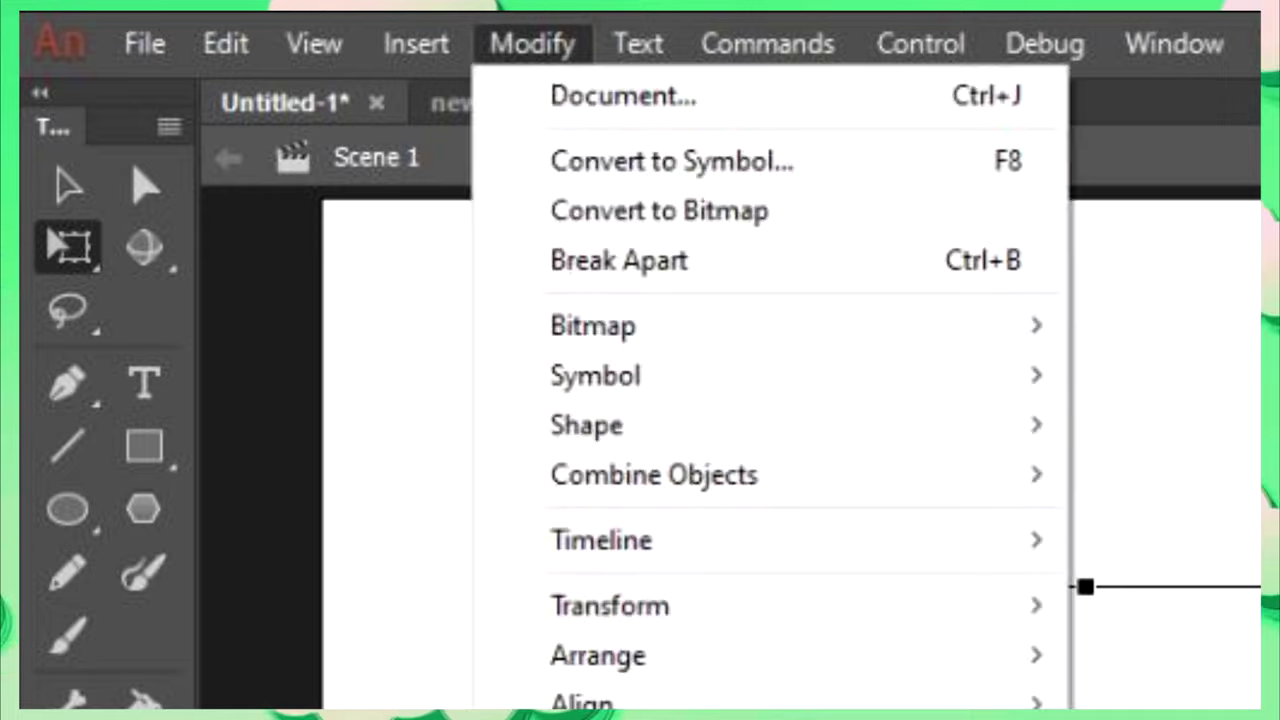
pyautogui.click(670, 161)
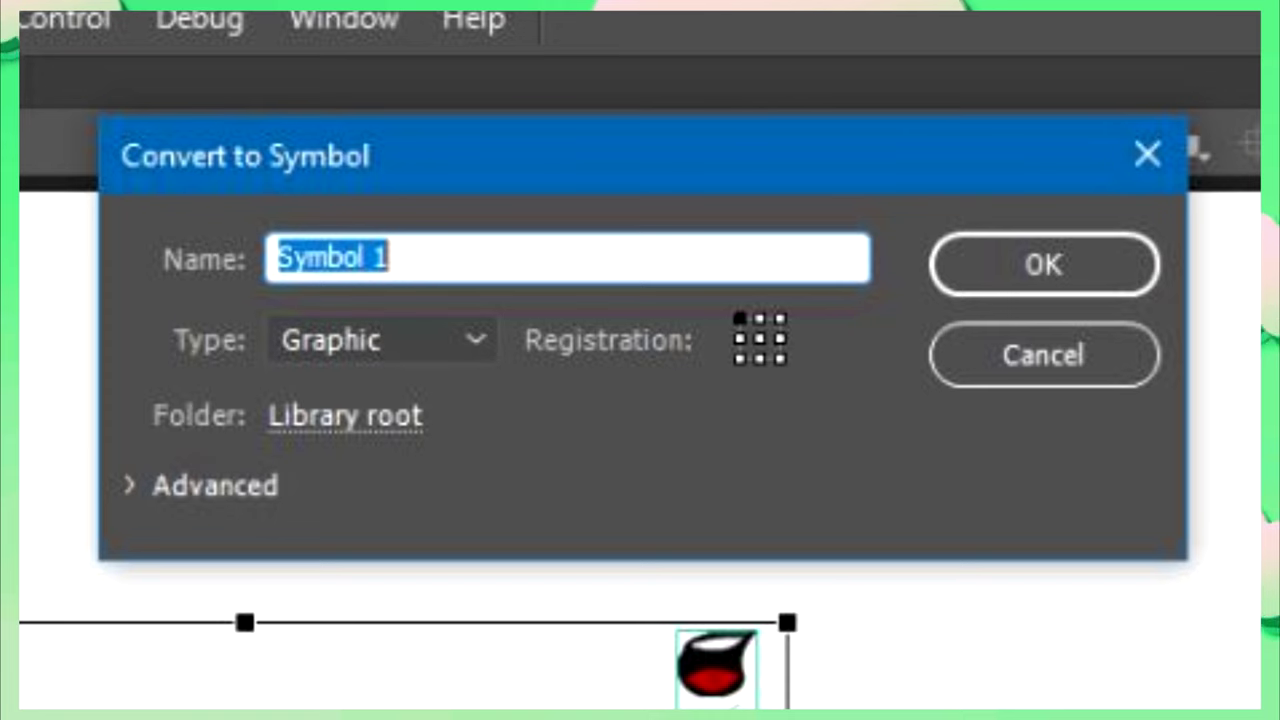
pyautogui.press('Return')
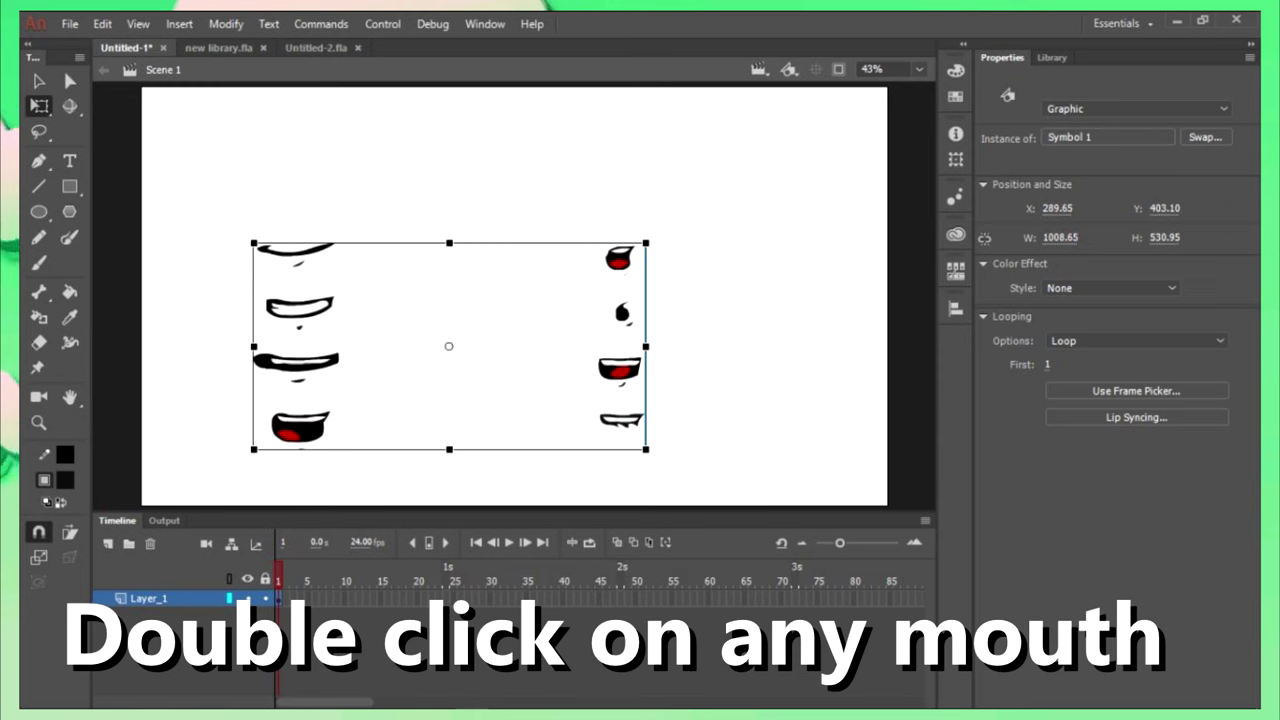
# Enter the mouth symbol for editing and distribute its mouth groups to keyframes.
pyautogui.hotkey('ctrl', 'e')
pyautogui.rightClick(621, 371)
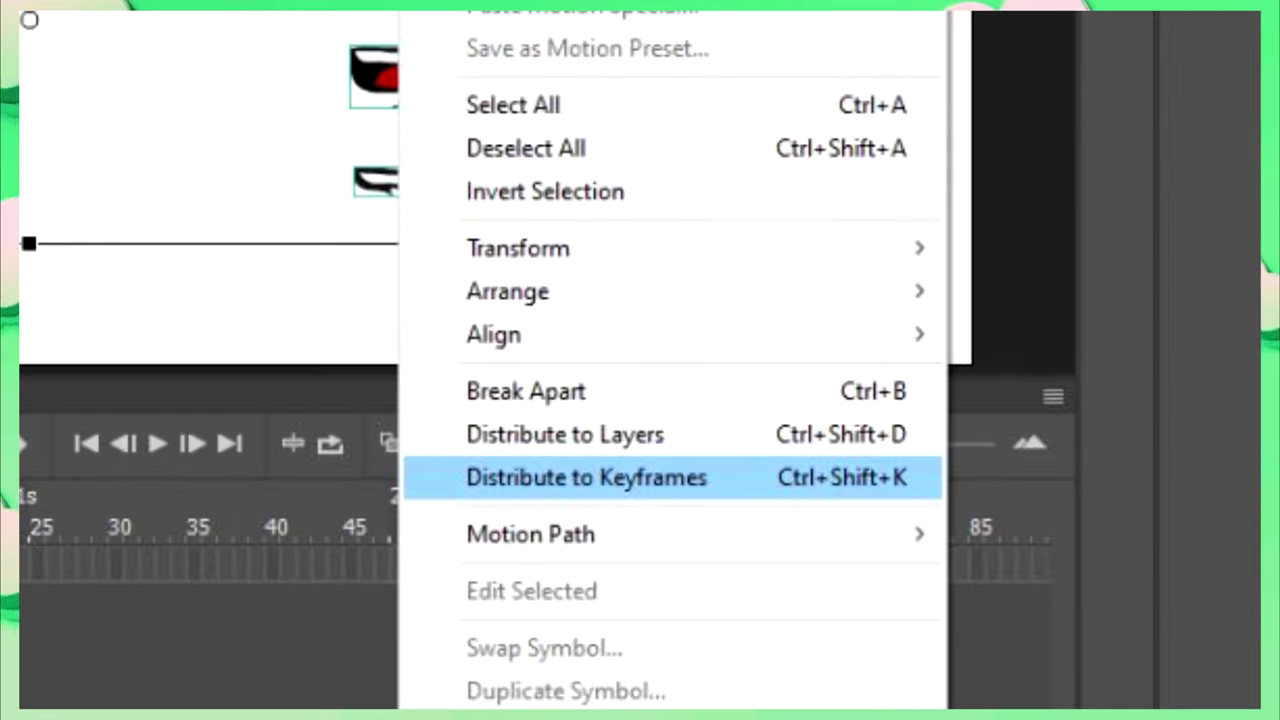
pyautogui.click(586, 477)
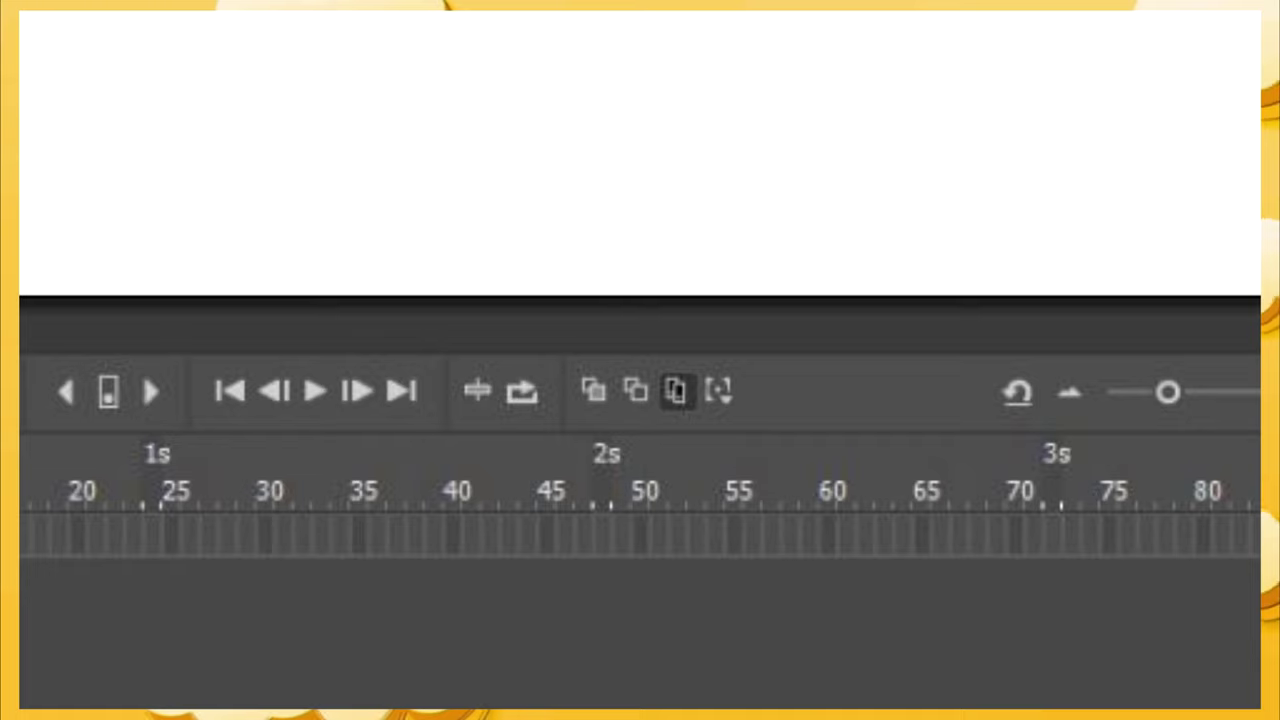
# With multiple-frame editing on, select the mouths in every keyframe and align them to their horizontal and vertical centers.
pyautogui.hotkey('ctrl', 'a')
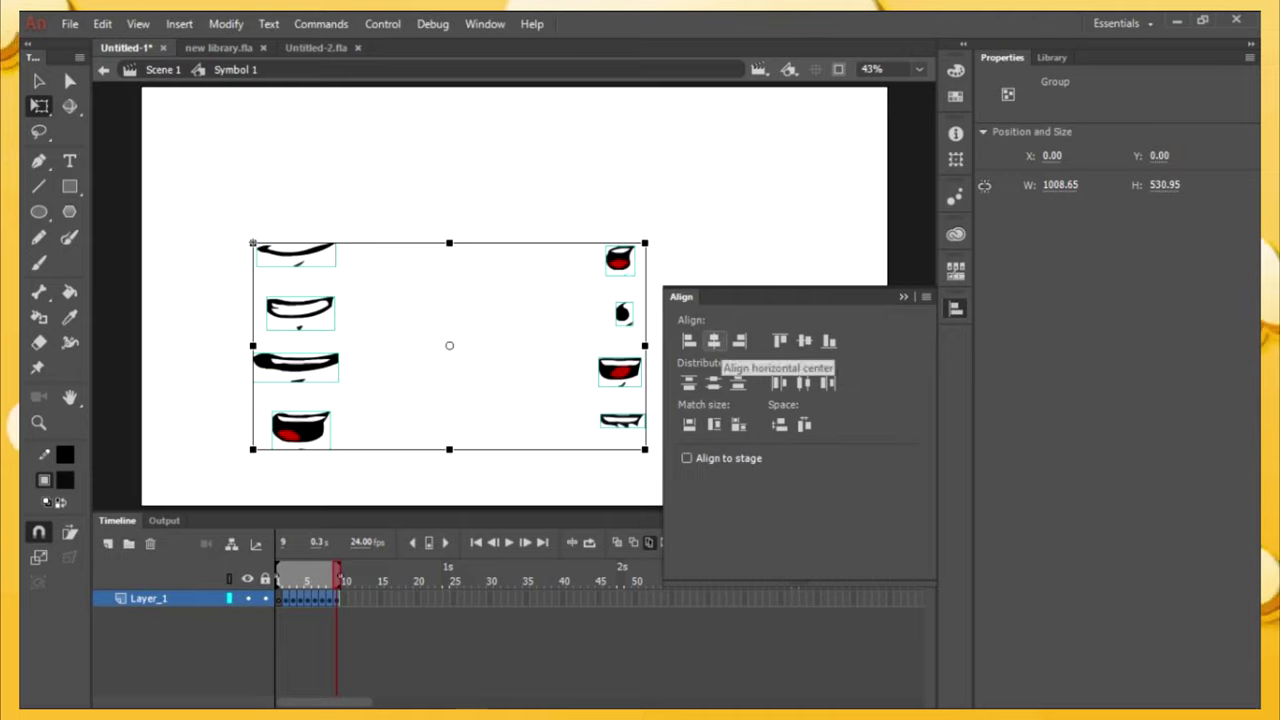
pyautogui.click(714, 340)
pyautogui.click(805, 341)
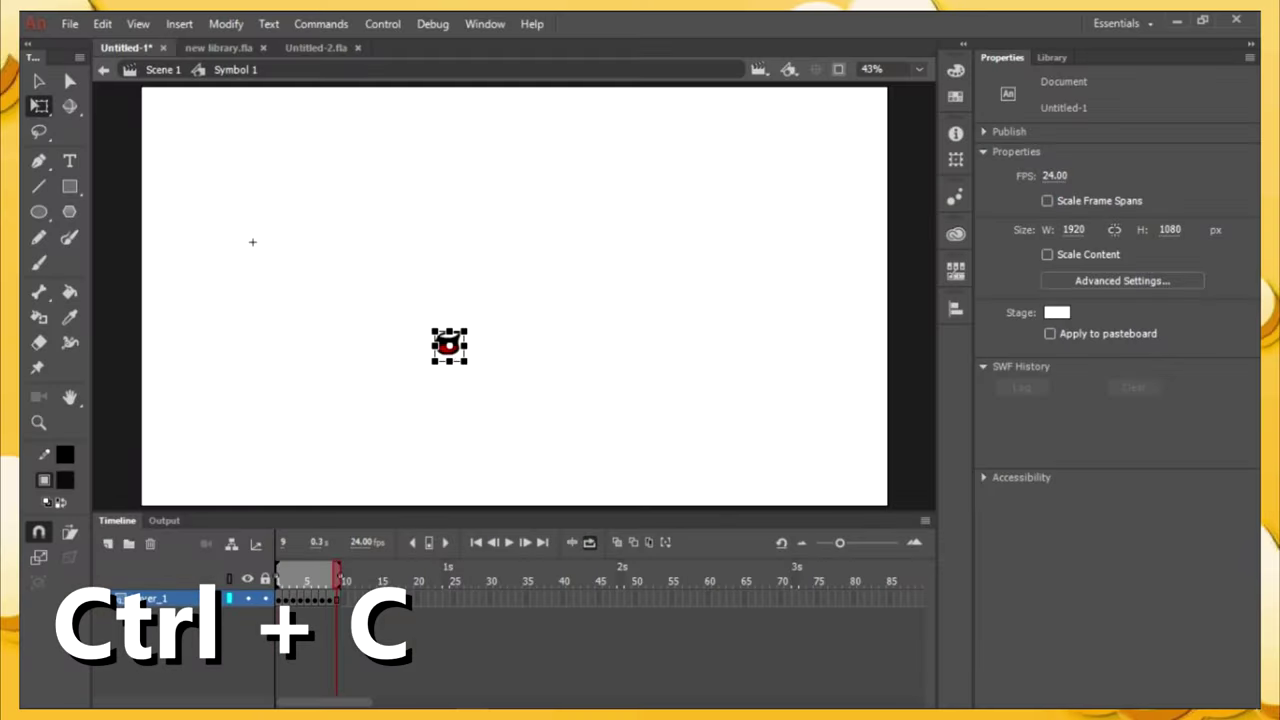
# Return to Scene 1 and copy the mouth symbol instance.
pyautogui.hotkey('ctrl', 'e')
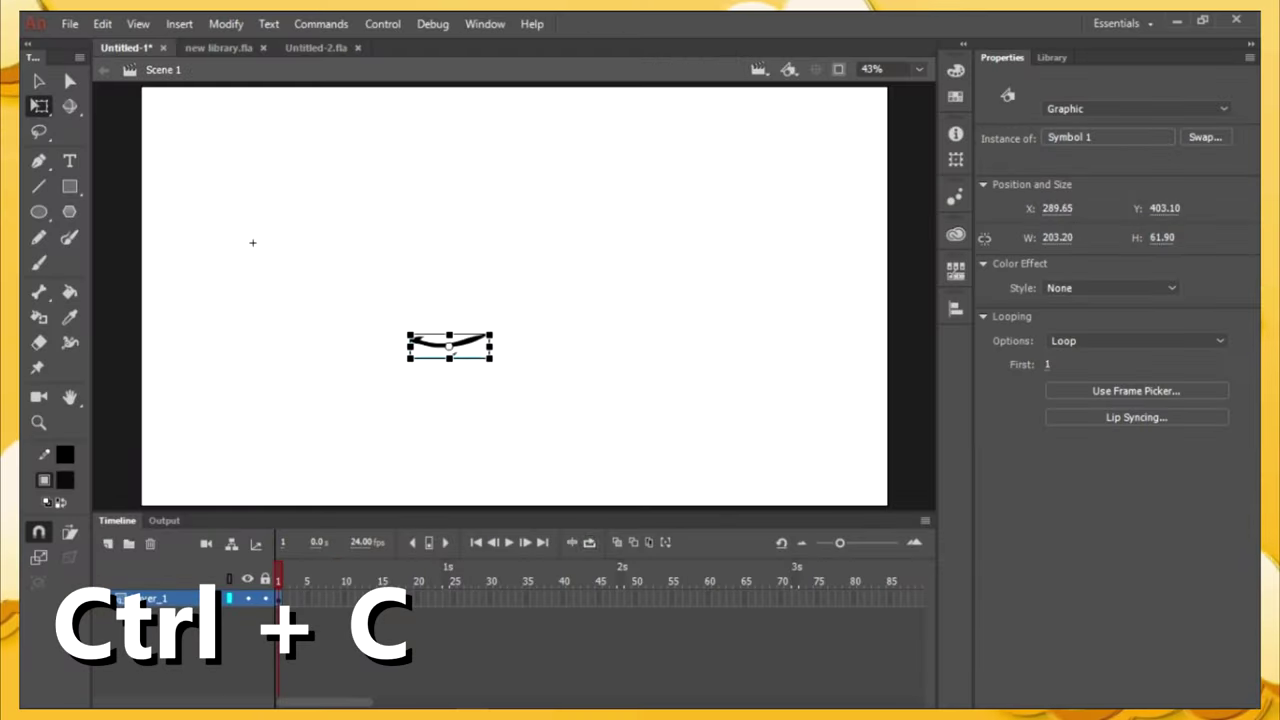
pyautogui.rightClick(476, 345)
pyautogui.click(521, 136)
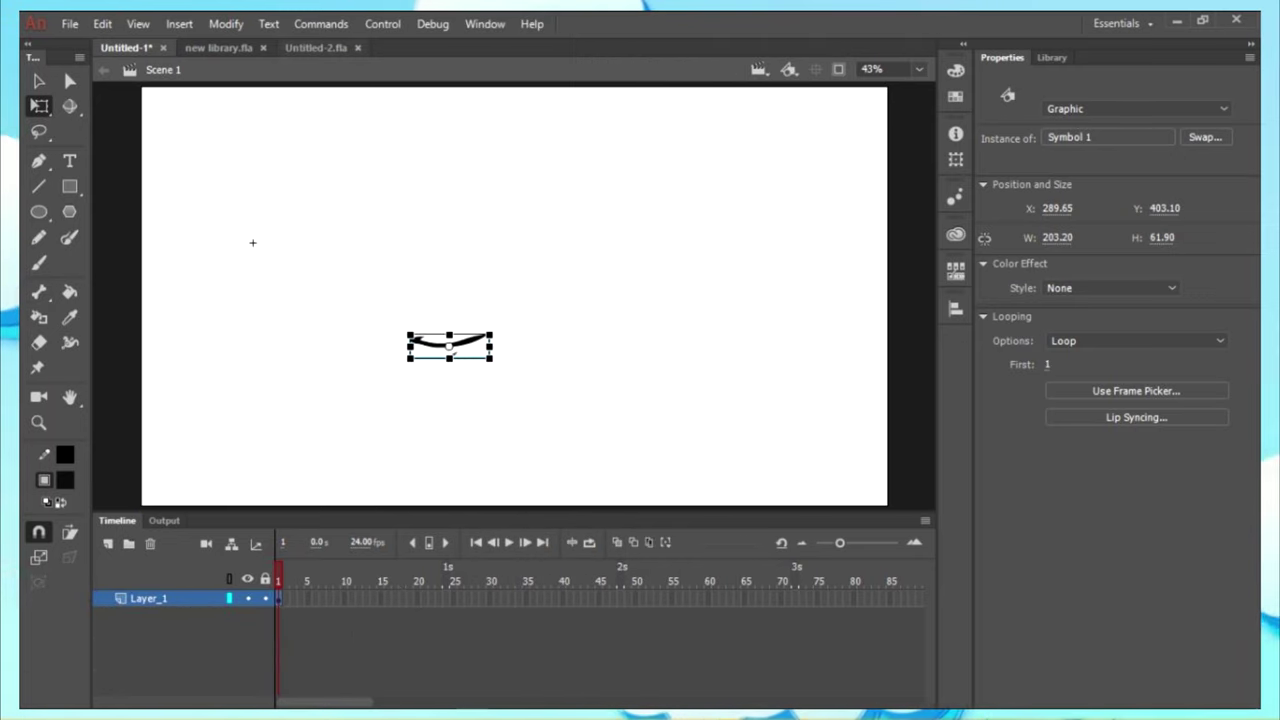
# Switch to the Untitled-2.fla document and play its timeline to preview the character's audio.
pyautogui.click(316, 47)
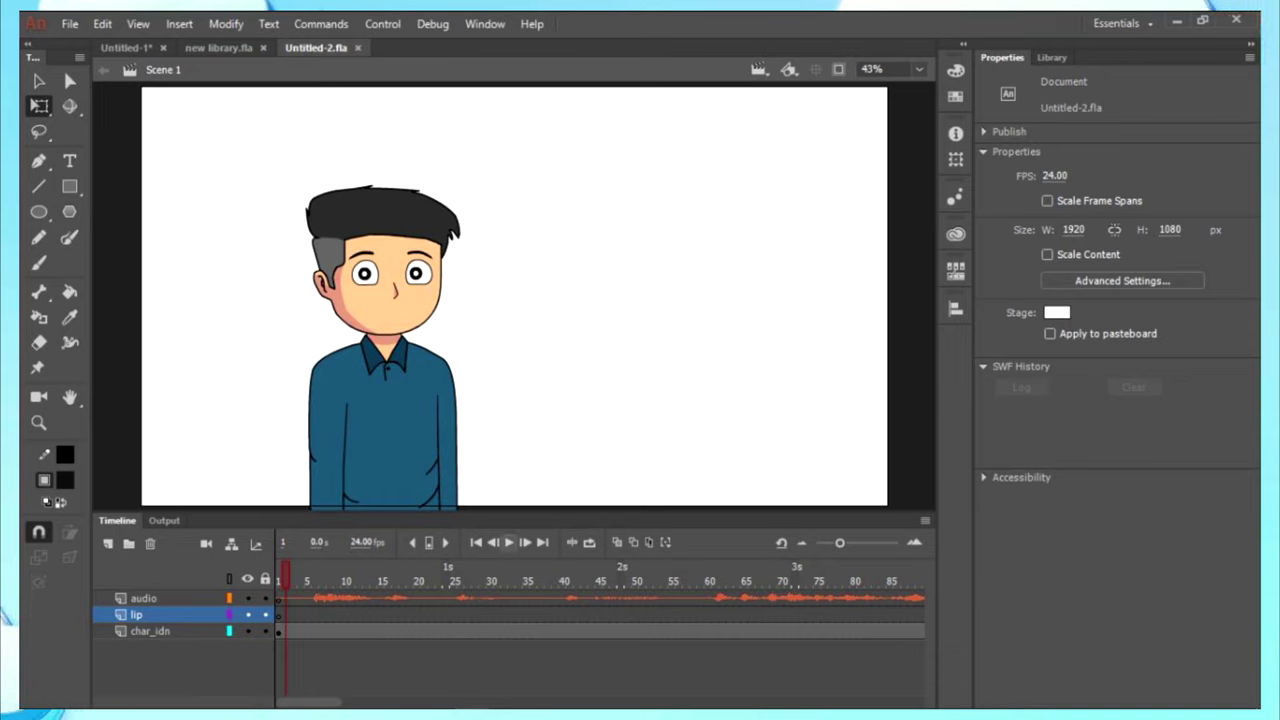
pyautogui.click(509, 542)
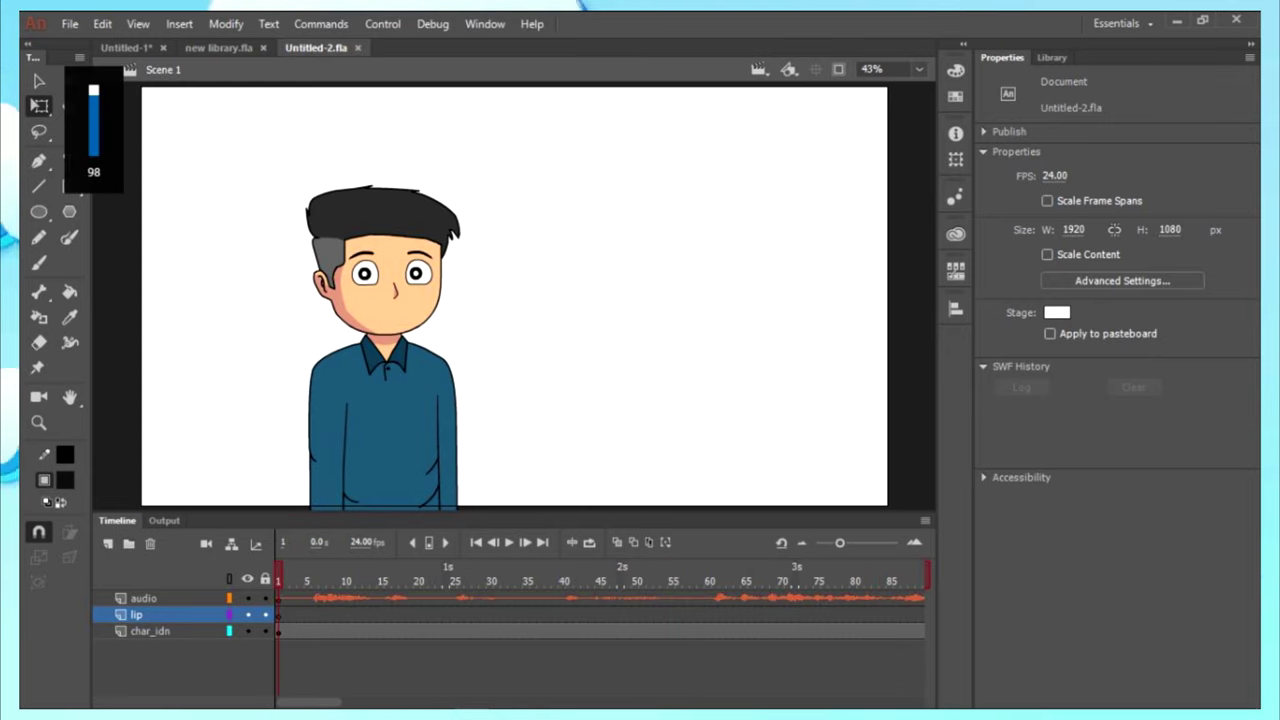
# Paste the copied mouth symbol into frame 1 of the lip layer.
pyautogui.scroll(3, 390, 306)
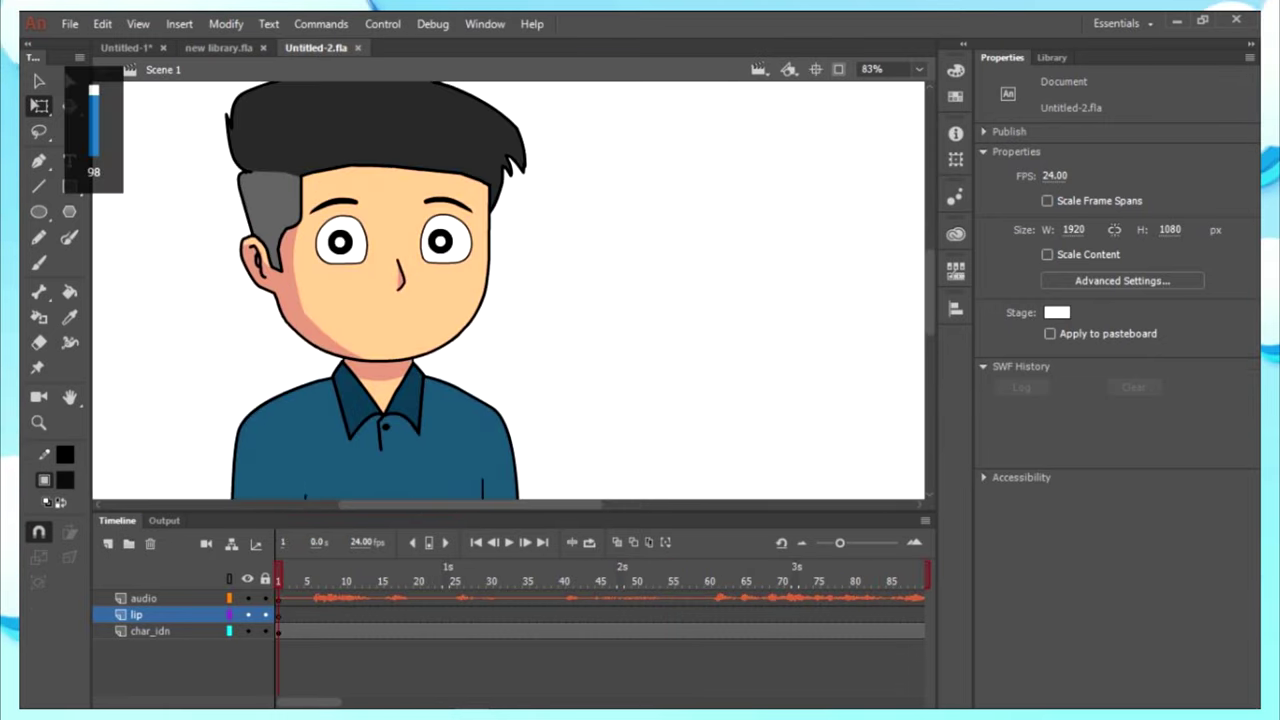
pyautogui.click(278, 614)
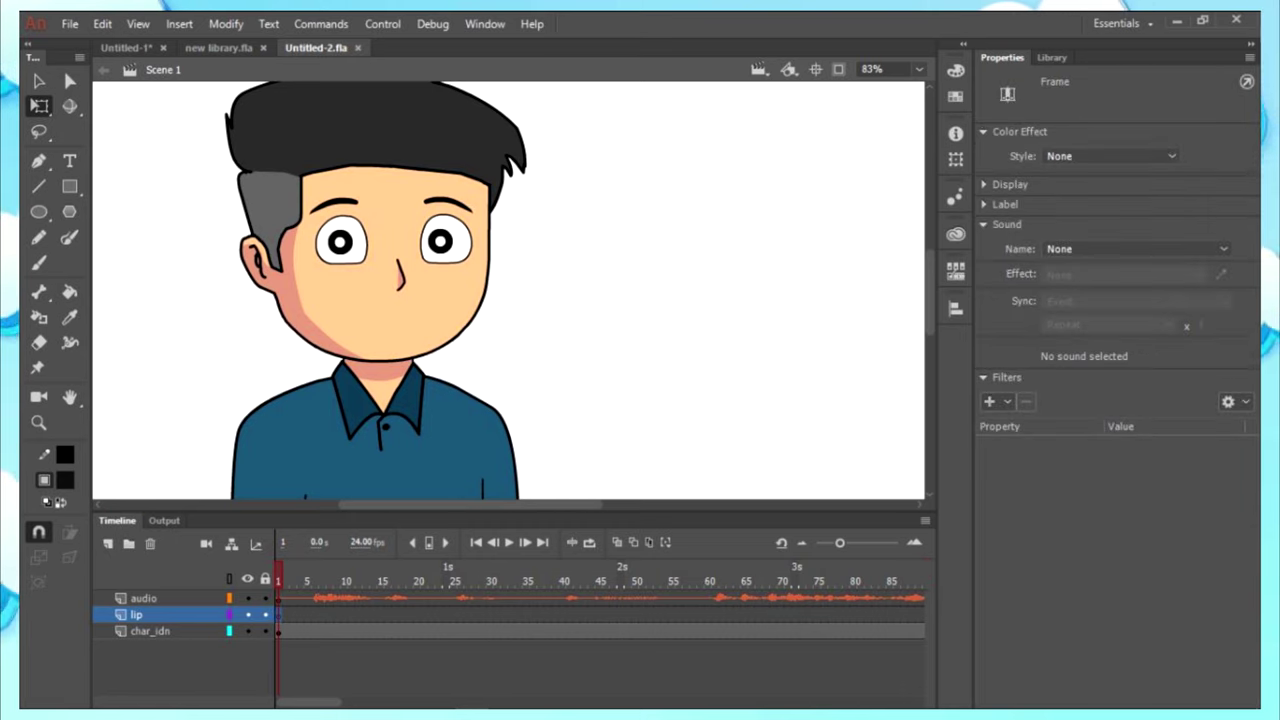
pyautogui.hotkey('ctrl', 'v')
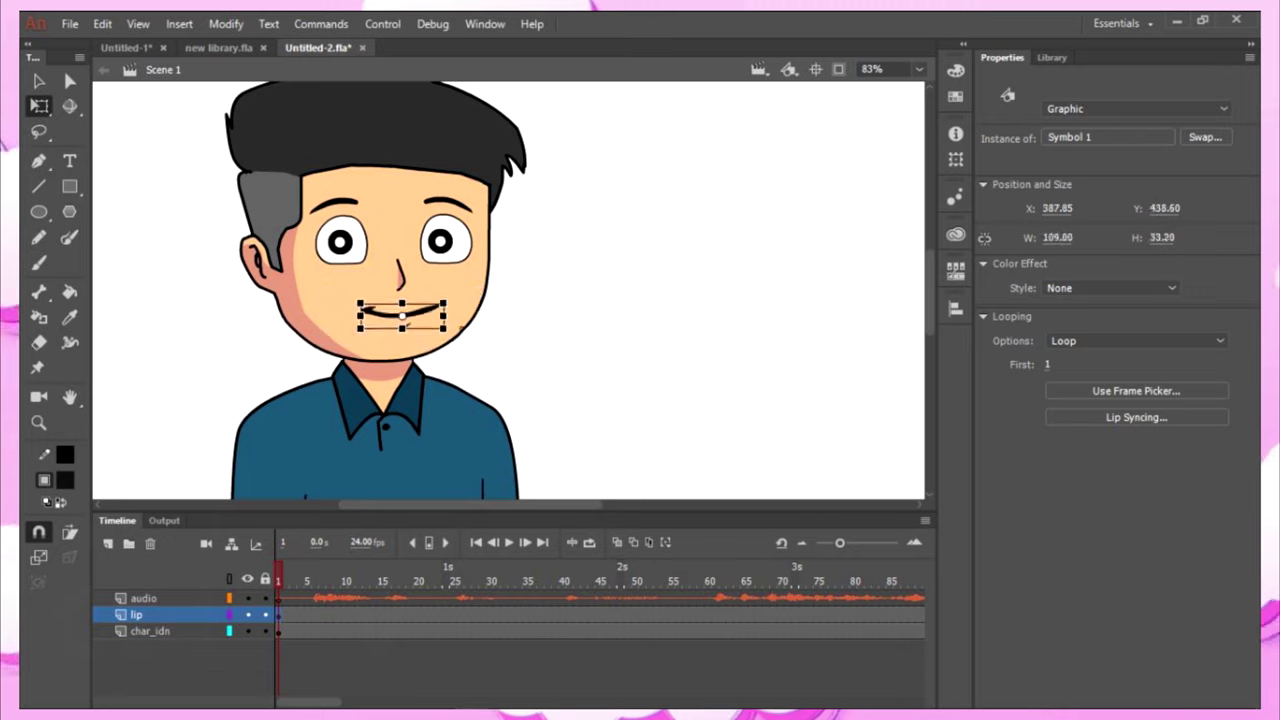
# Shrink the mouth symbol to about 85 × 26 px and center it on the face below the nose.
pyautogui.moveTo(450, 322); pyautogui.dragTo(462, 324)
pyautogui.press('v')
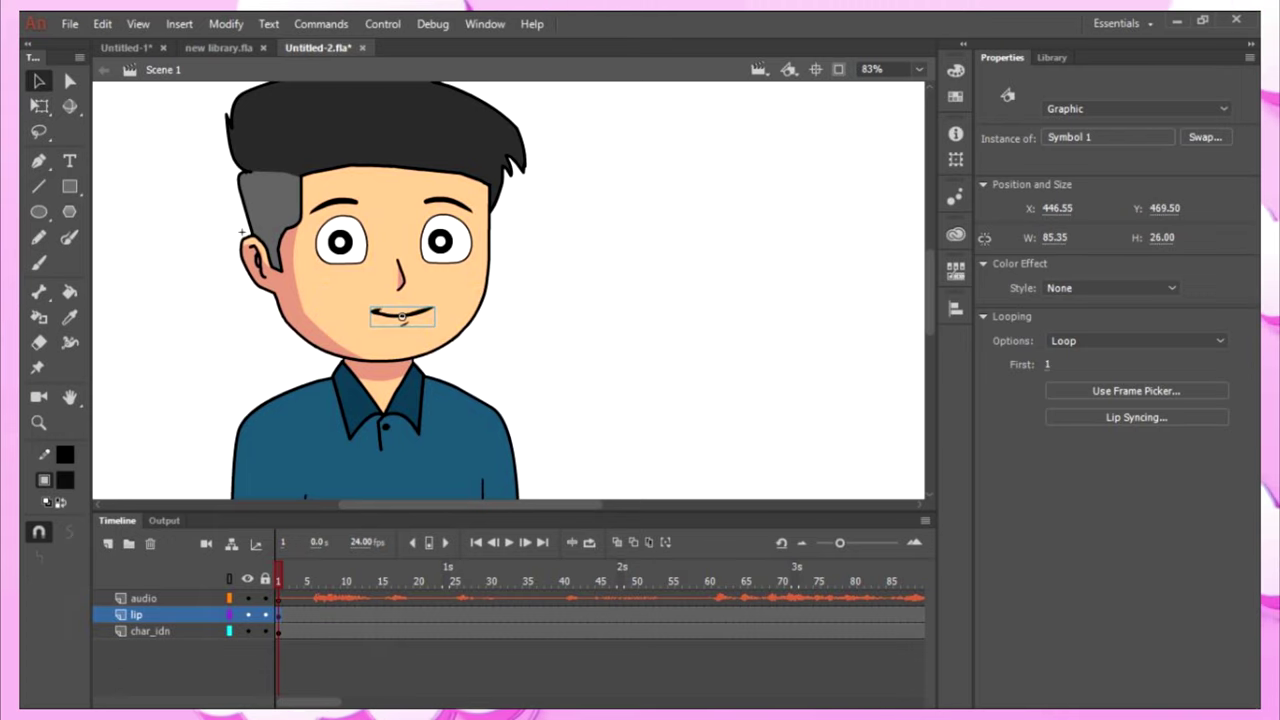
pyautogui.press('Escape')
pyautogui.click(402, 318)
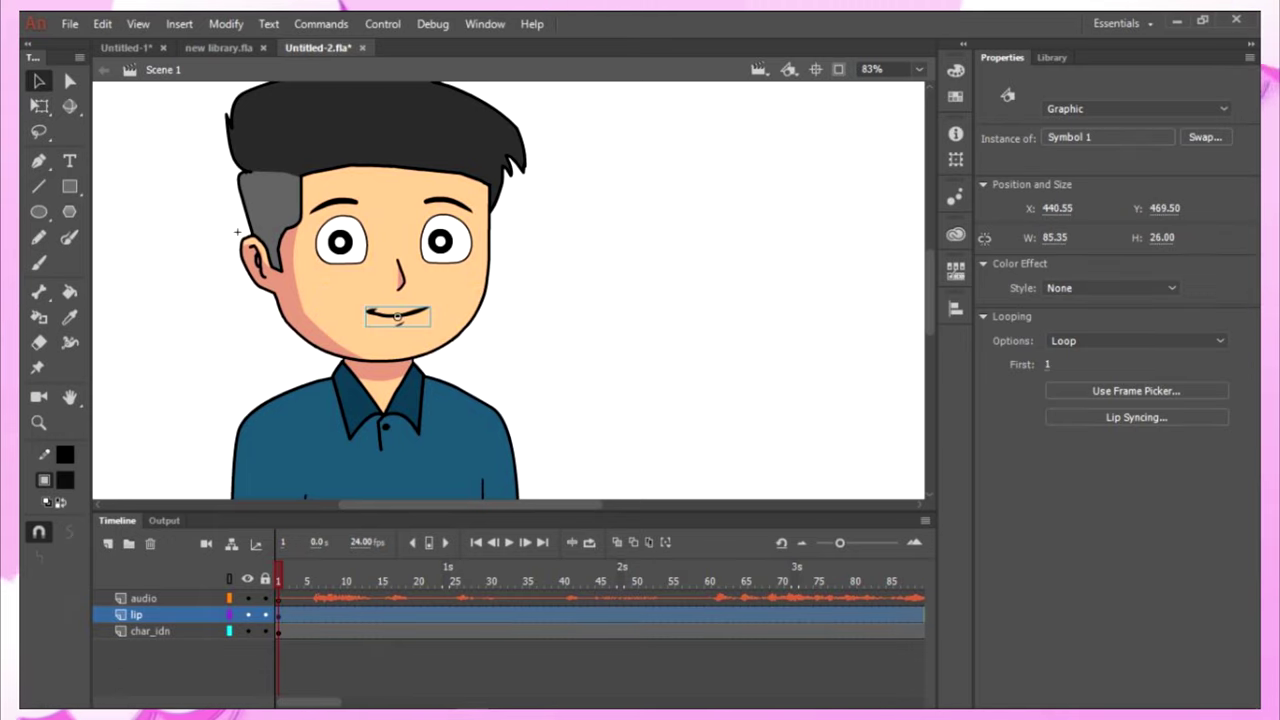
pyautogui.press('Escape')
pyautogui.click(398, 316)
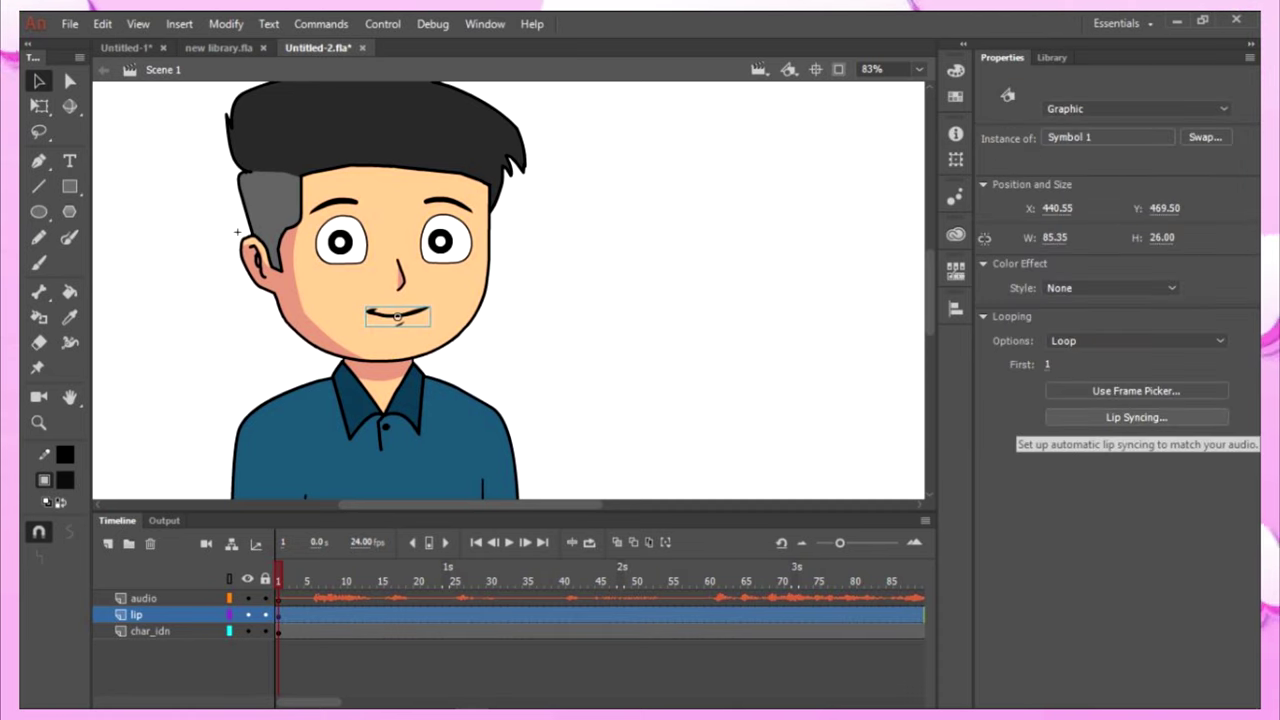
# Start Lip Syncing for the mouth symbol, assigning mouth 1 to the Neutral viseme and mouth 6 to the viseme after it.
pyautogui.click(1136, 417)
pyautogui.click(873, 240)
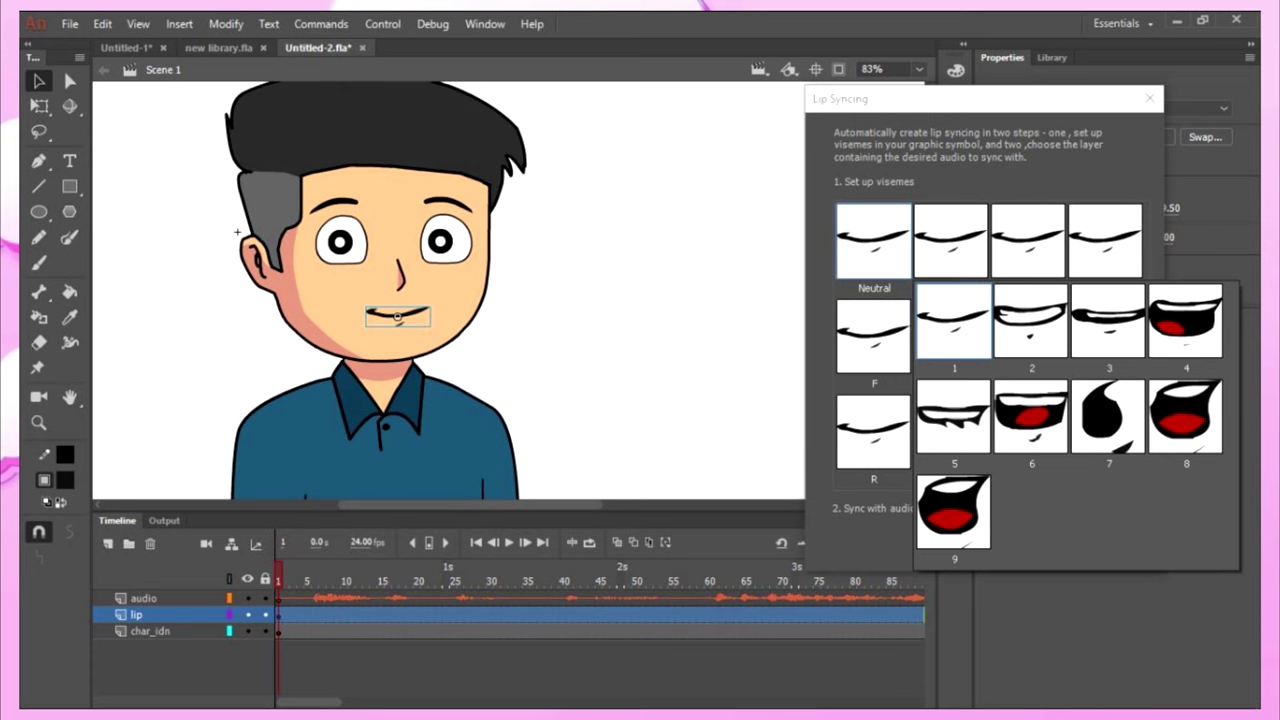
pyautogui.click(952, 320)
pyautogui.click(951, 240)
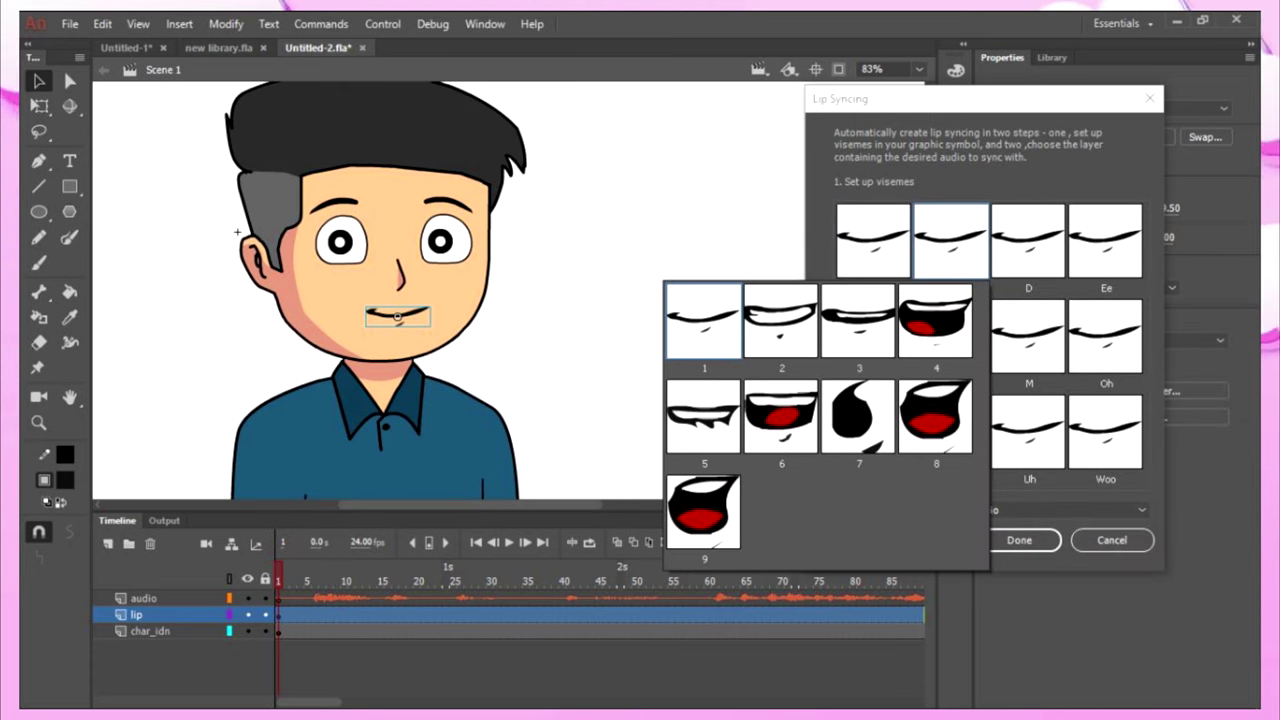
pyautogui.click(781, 416)
# Assign mouth 4 to the D viseme and mouth 2 to the Ee viseme.
pyautogui.click(1028, 240)
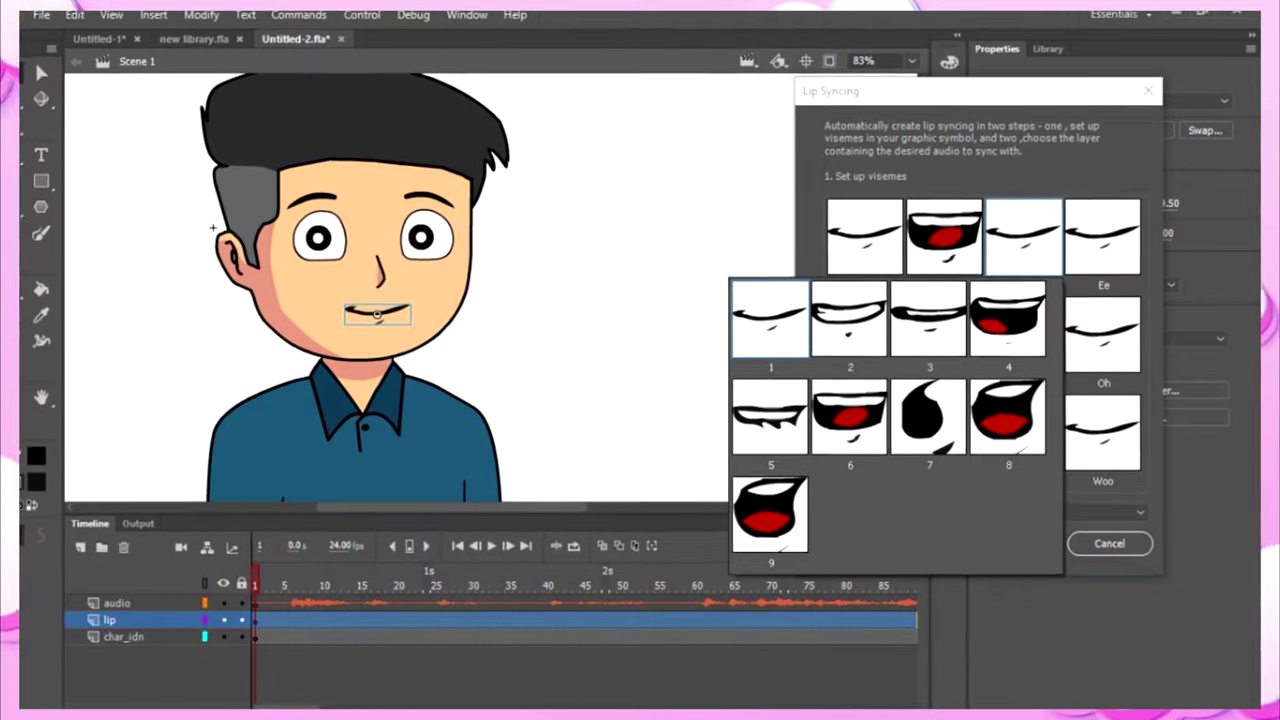
pyautogui.click(849, 318)
pyautogui.click(1023, 236)
pyautogui.click(1007, 318)
pyautogui.click(1102, 236)
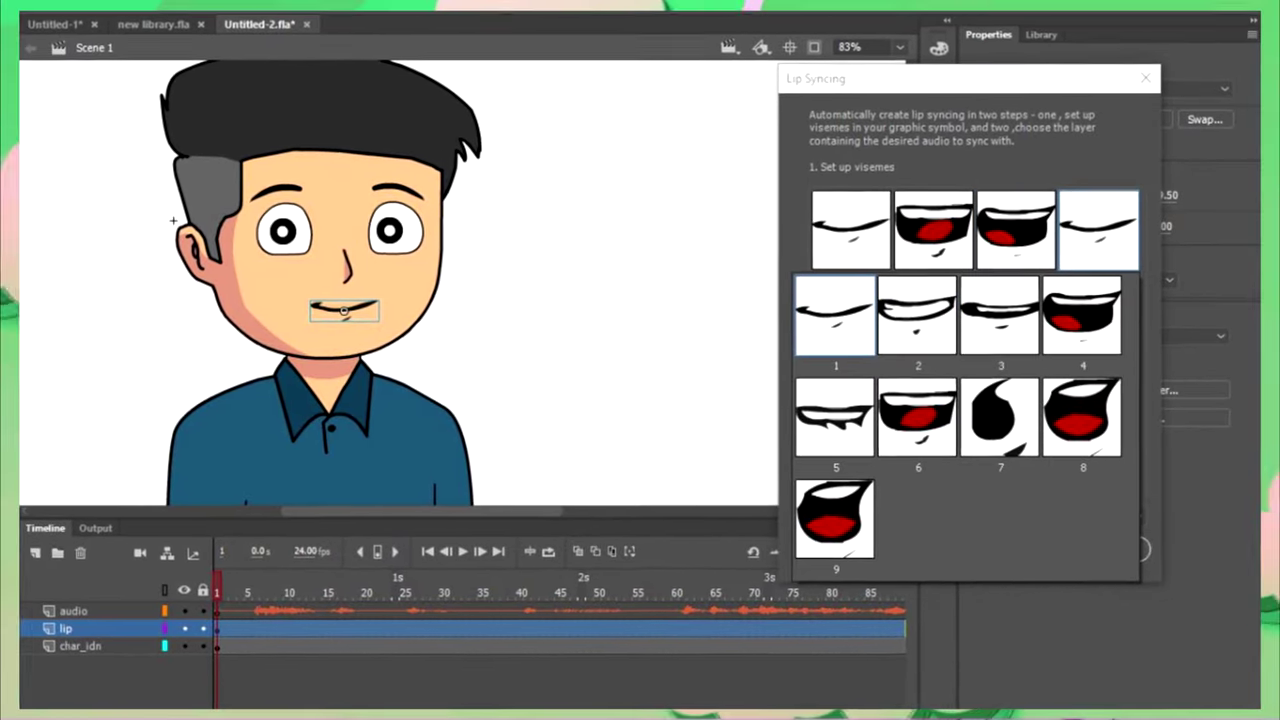
pyautogui.click(917, 316)
# Assign mouth 6 to the F and L visemes and mouth 4 to the R viseme.
pyautogui.click(851, 331)
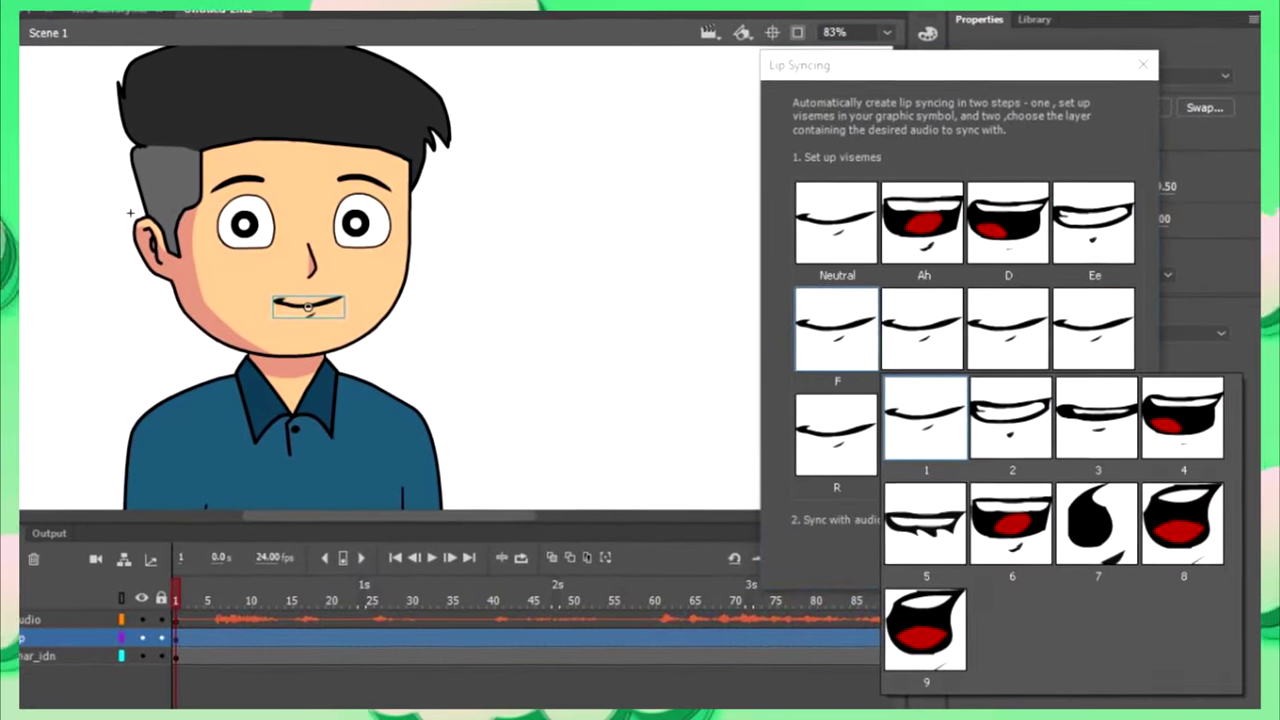
pyautogui.click(1011, 523)
pyautogui.click(836, 434)
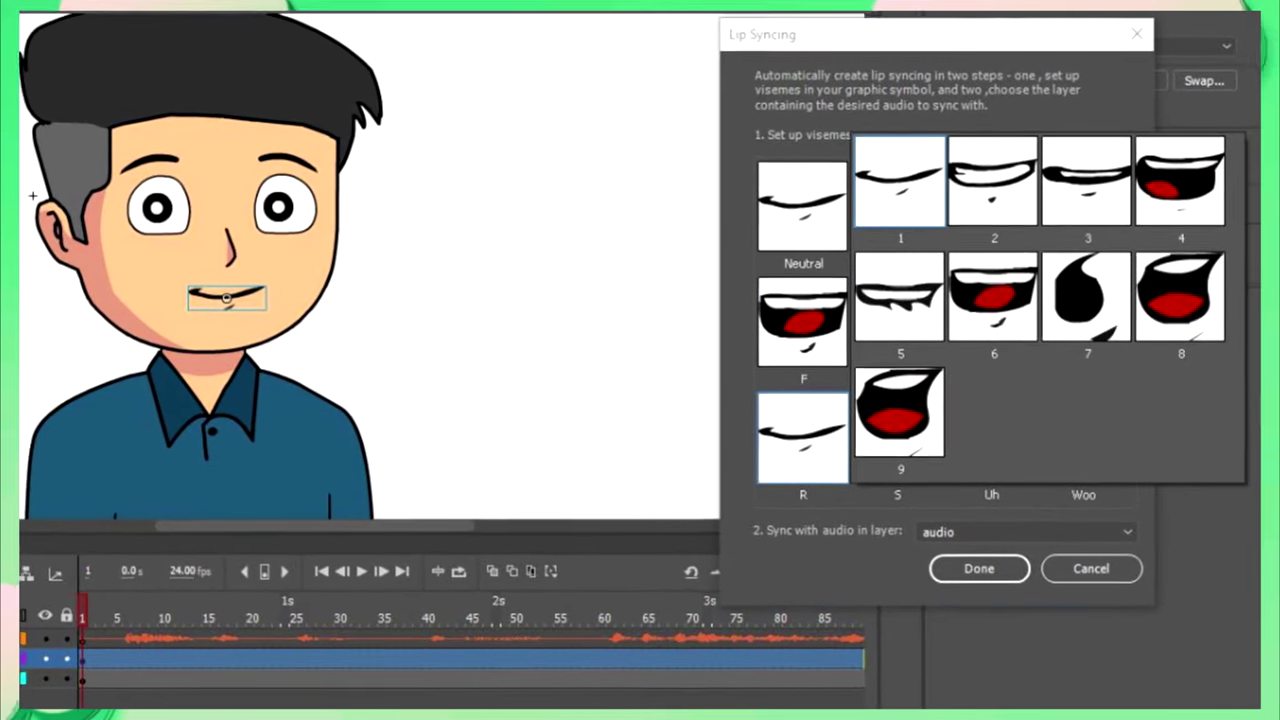
pyautogui.click(1180, 181)
pyautogui.click(897, 322)
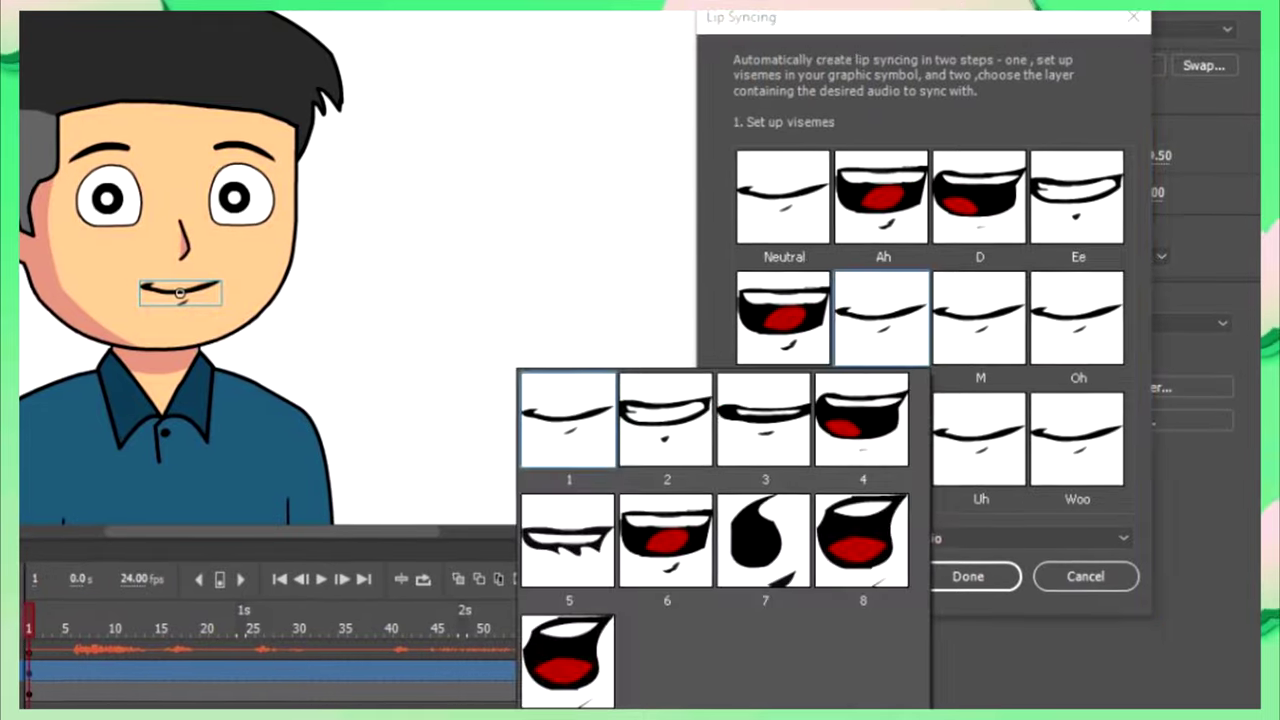
pyautogui.click(665, 540)
# Assign mouth 7 to the Woo and Oh visemes and mouth 2 to the S viseme.
pyautogui.click(1076, 439)
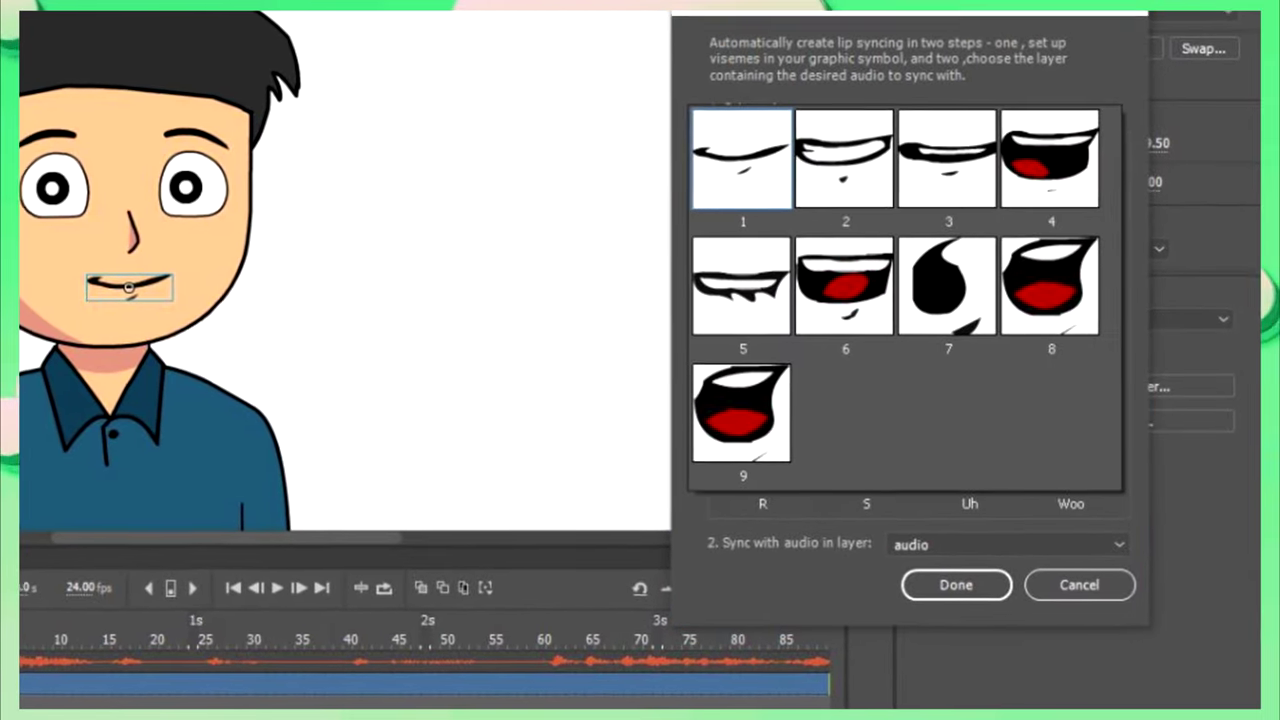
pyautogui.click(947, 286)
pyautogui.click(1071, 313)
pyautogui.click(944, 534)
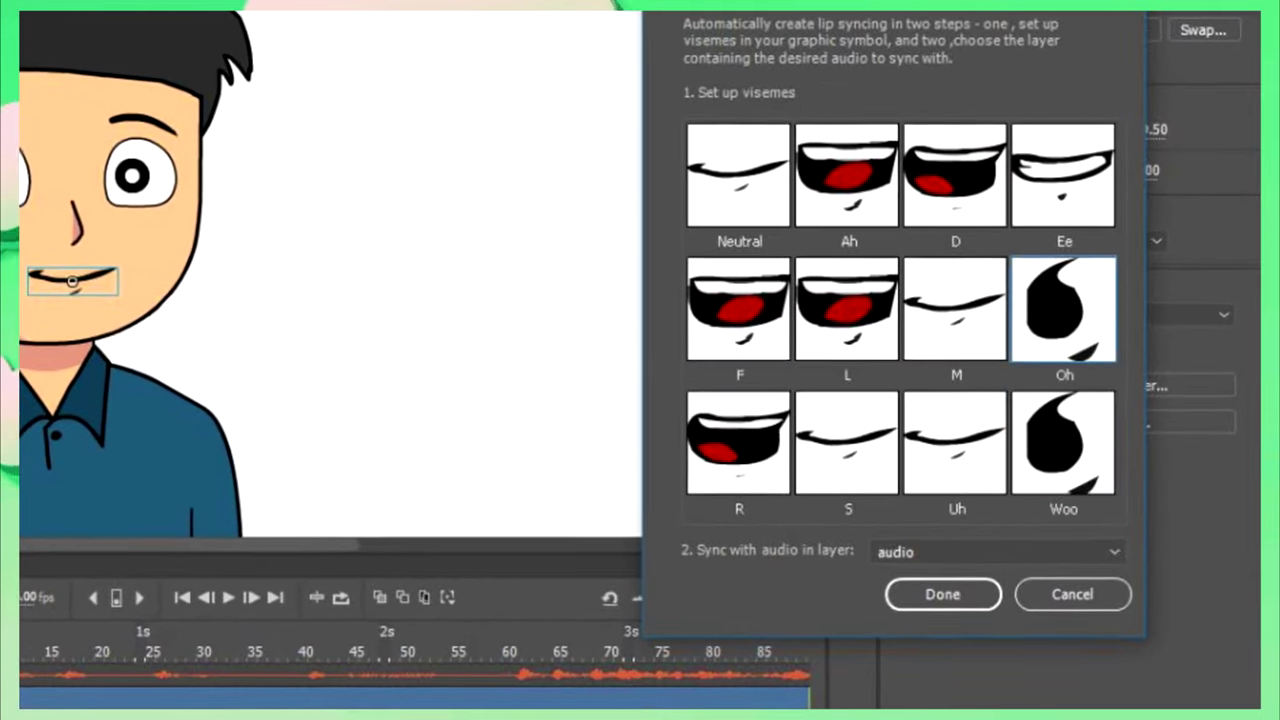
pyautogui.click(848, 443)
pyautogui.click(608, 137)
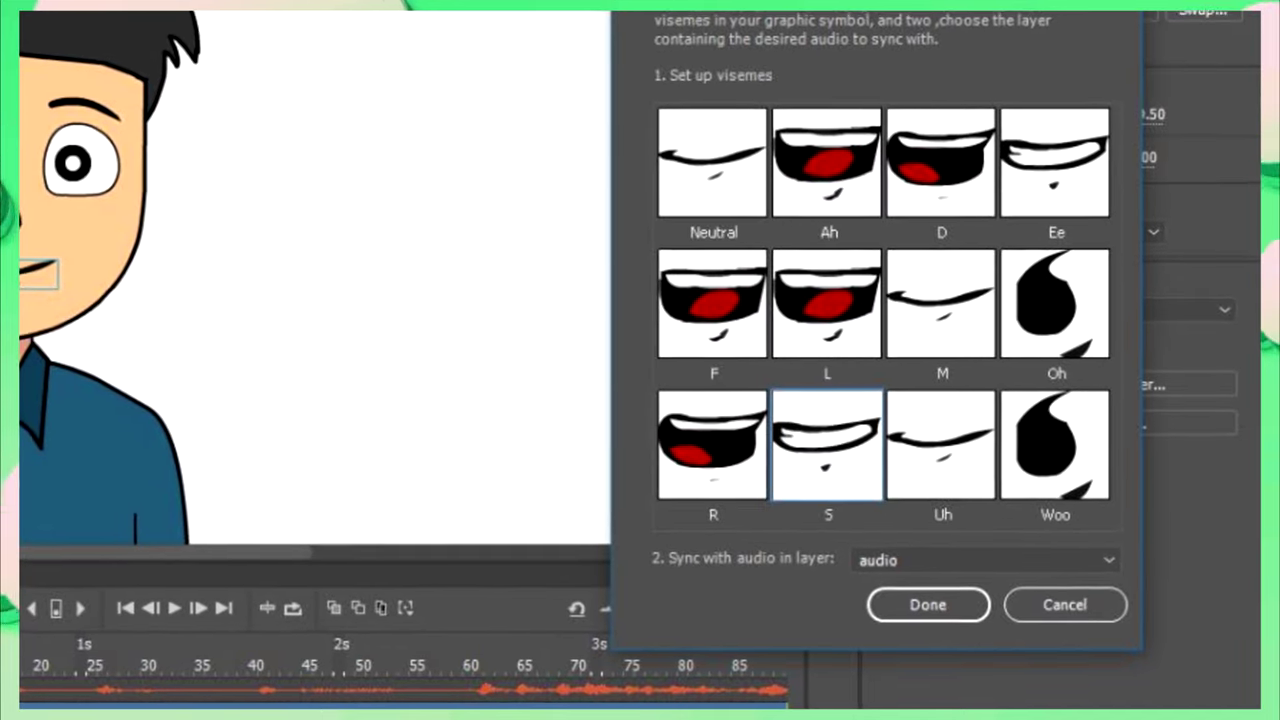
# Assign mouth 7 to the Uh viseme, set the M viseme, and apply the lip syncing with the audio layer.
pyautogui.click(940, 444)
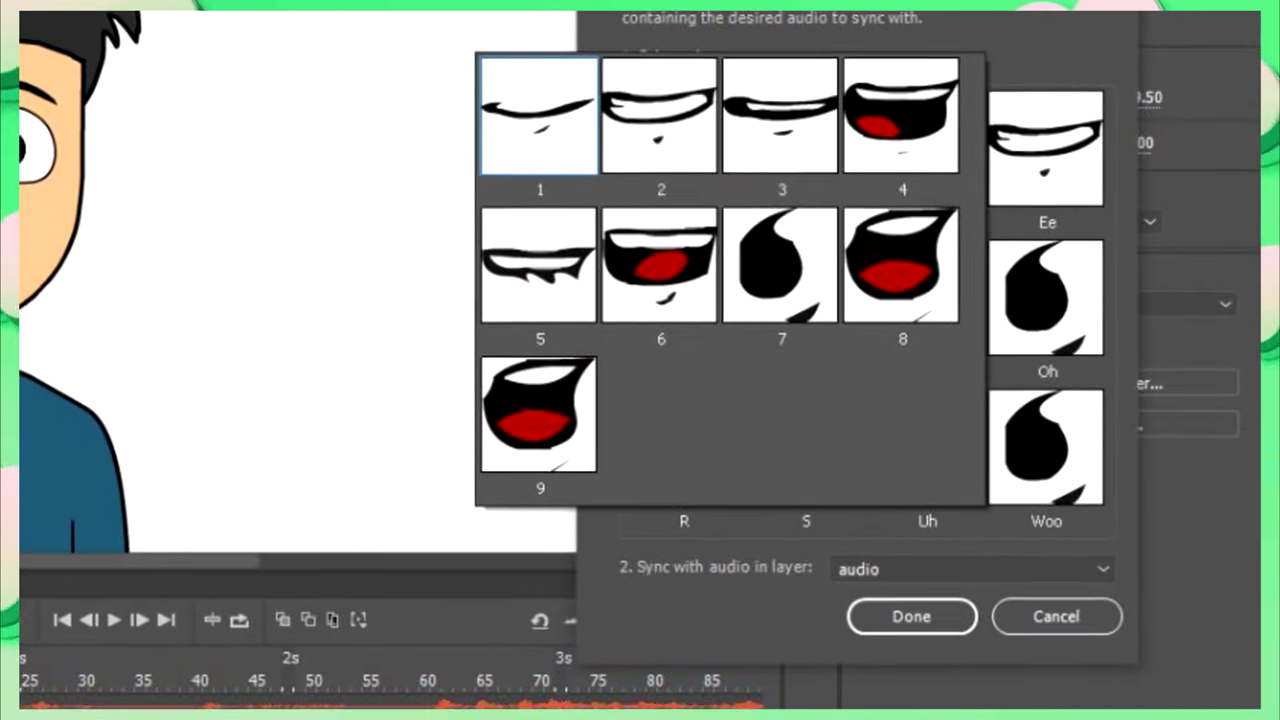
pyautogui.click(781, 265)
pyautogui.click(920, 292)
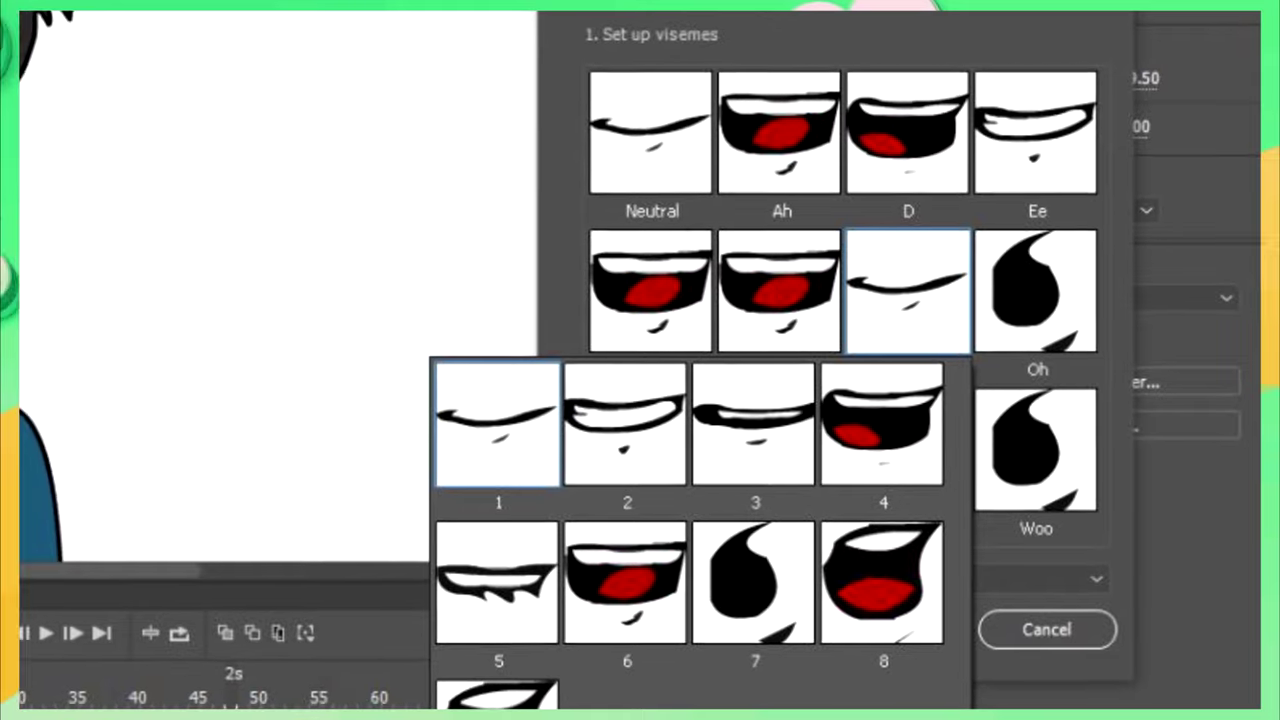
pyautogui.click(1035, 132)
pyautogui.click(756, 272)
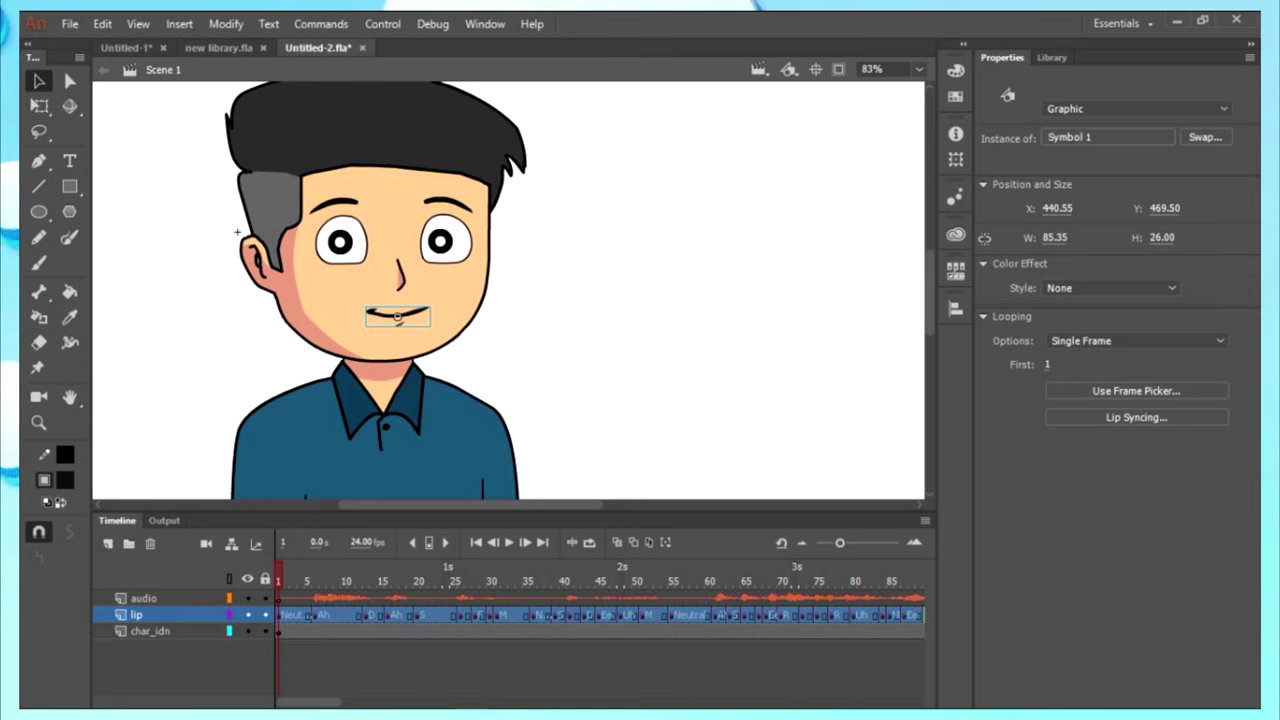
# Play the timeline to preview the lip-synced mouth against the audio, and pause playback.
pyautogui.click(493, 542)
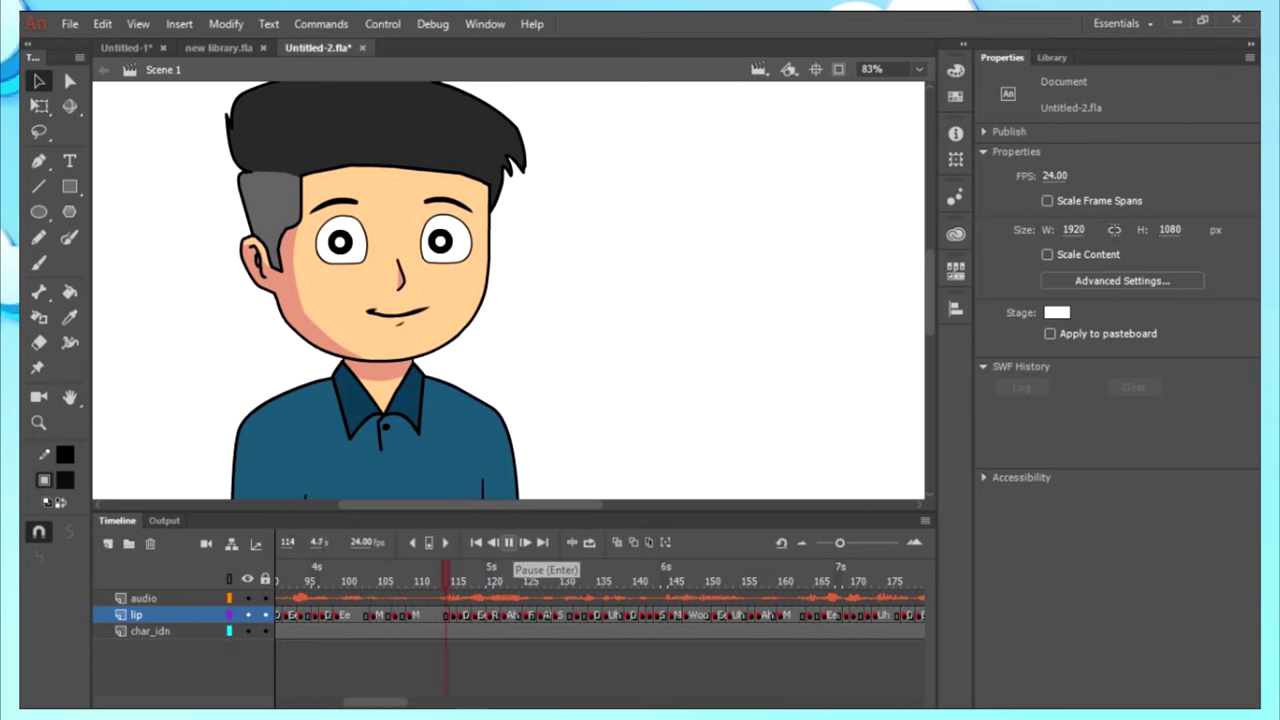
pyautogui.click(508, 542)
# Nudge the artwork on the char_idn layer up to Y 241.75 and replay the timeline from the first frame.
pyautogui.click(150, 631)
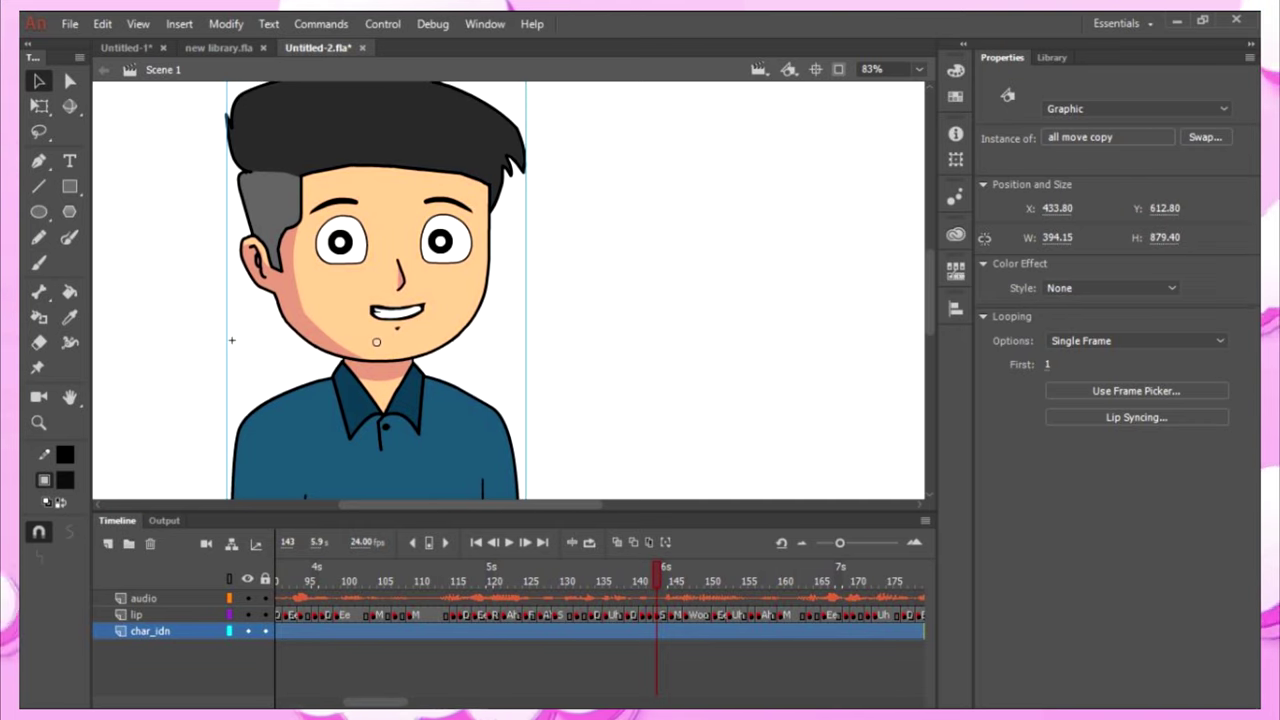
pyautogui.click(329, 631)
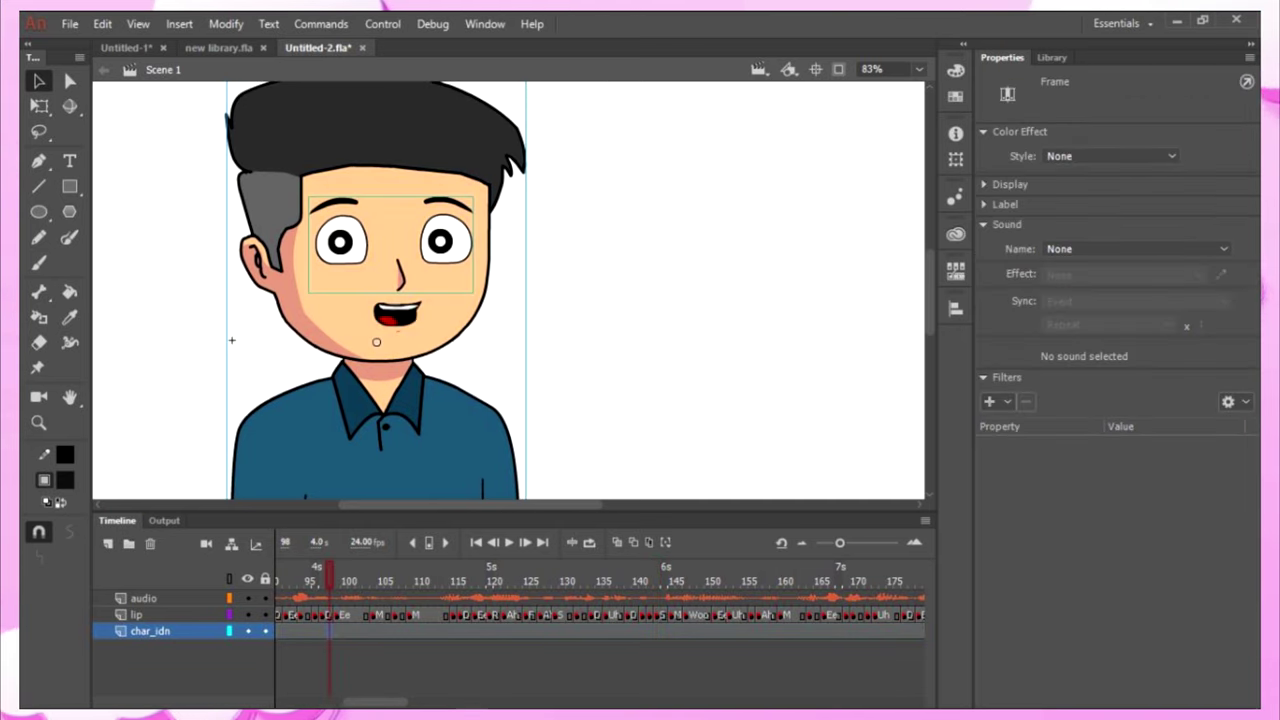
pyautogui.hotkey('shift', 'Up')
pyautogui.press('Up')
pyautogui.press('Up')
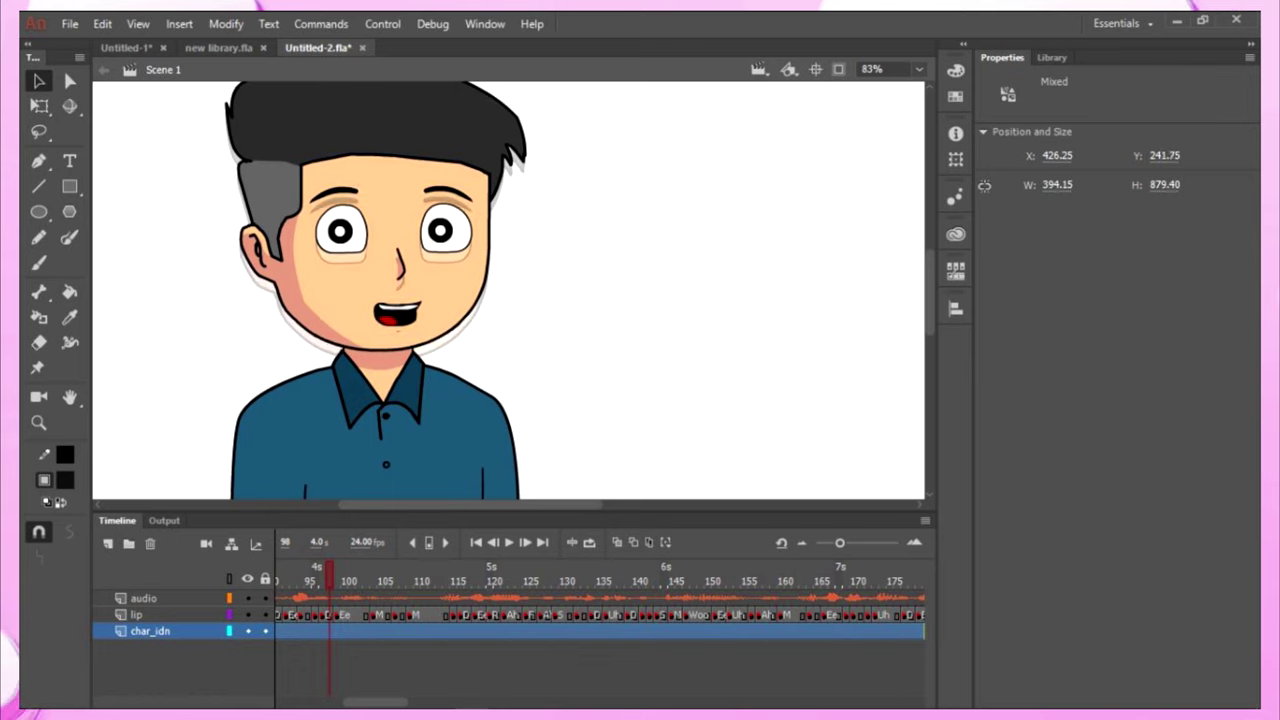
pyautogui.hotkey('shift', ',')
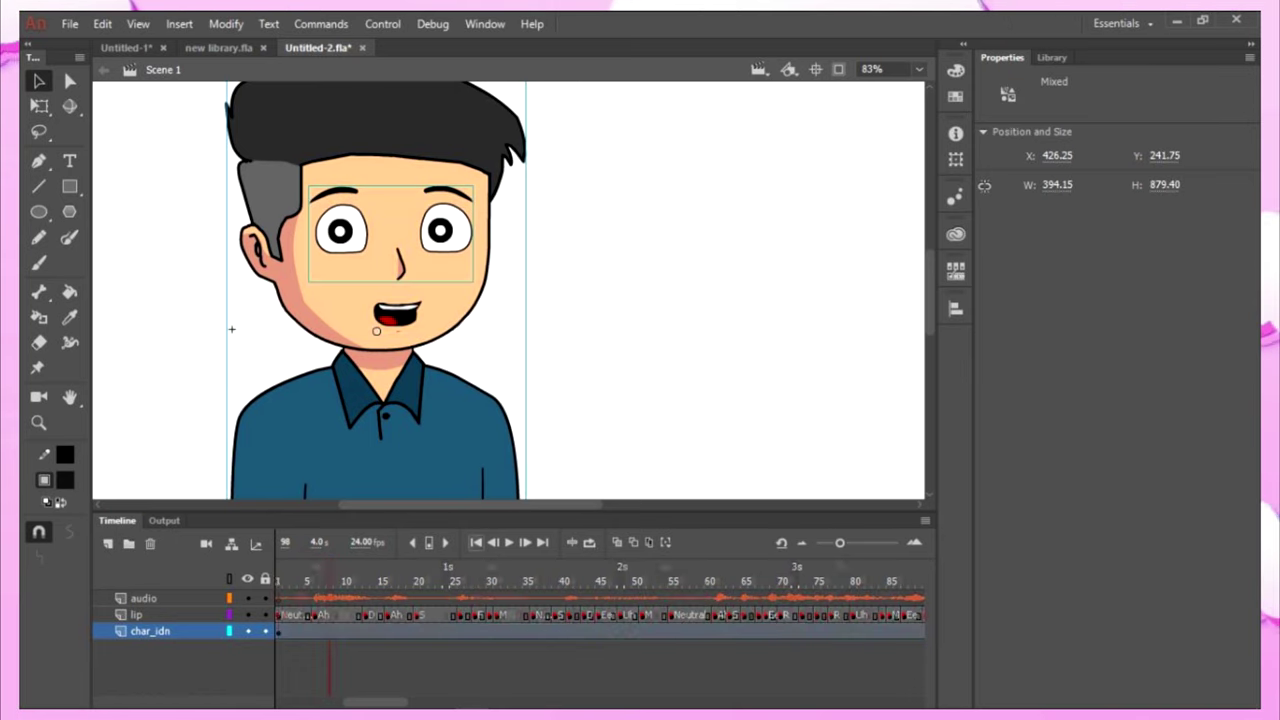
pyautogui.click(508, 542)
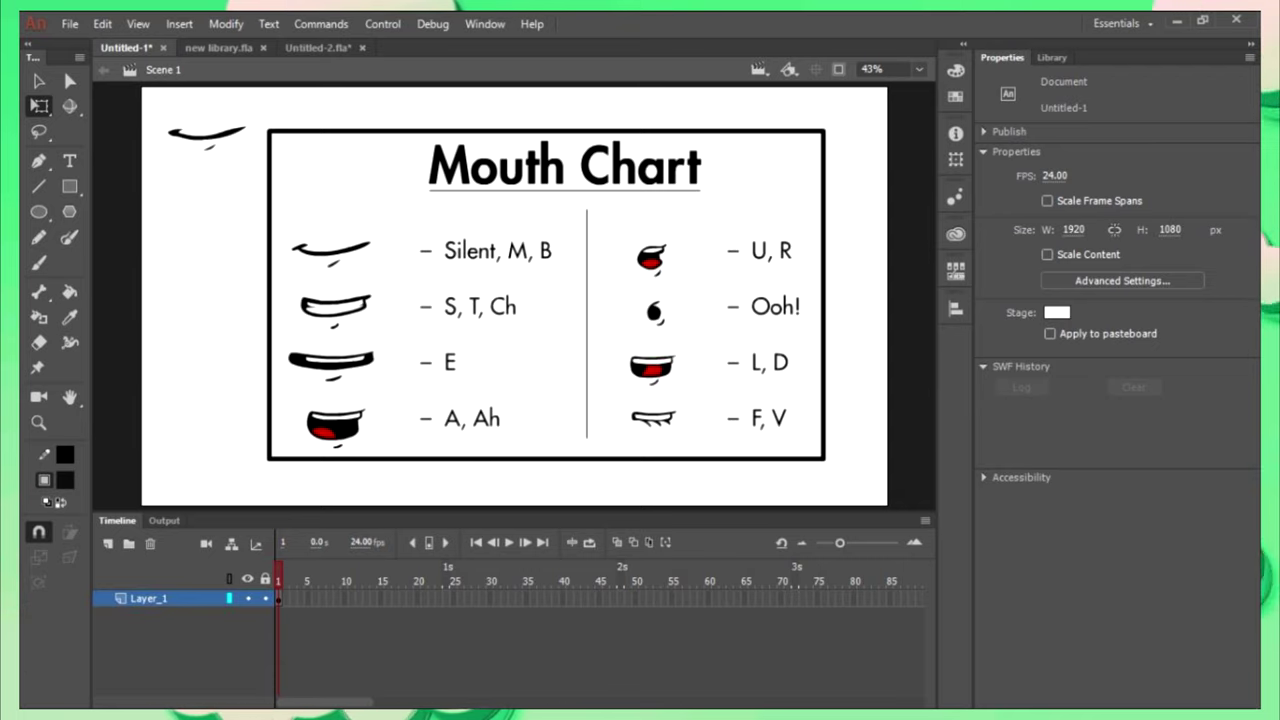
# Open the traced mouth symbol beside the mouth chart for editing and examine the outline of its closed mouth up close.
pyautogui.scroll(4, 173, 120)
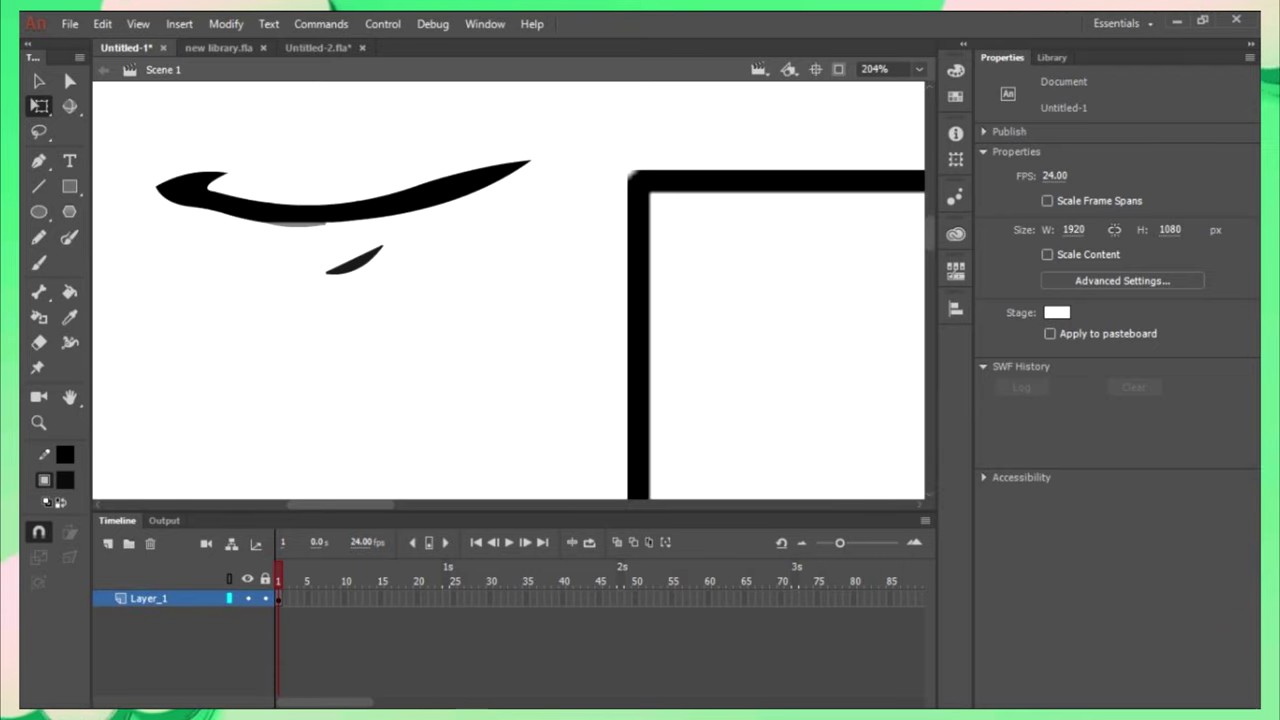
pyautogui.doubleClick(343, 213)
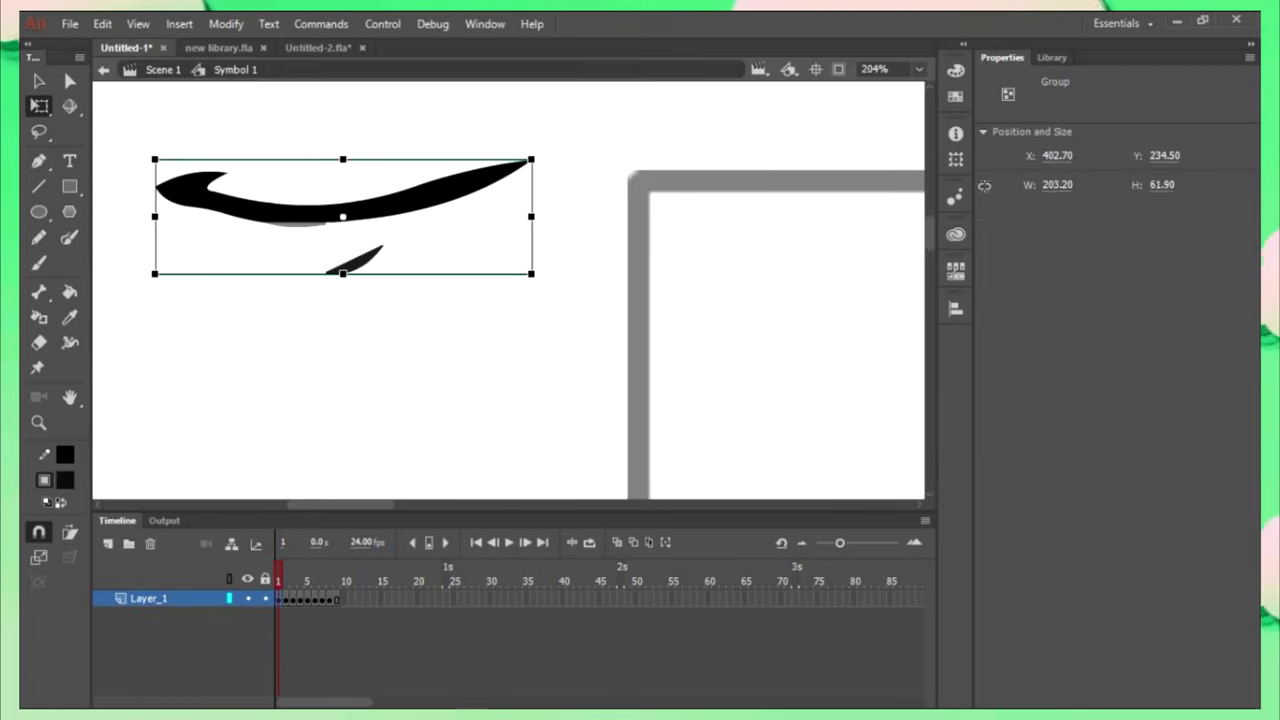
pyautogui.hotkey('ctrl', 'e')
pyautogui.scroll(-2, 430, 200)
pyautogui.press('Escape')
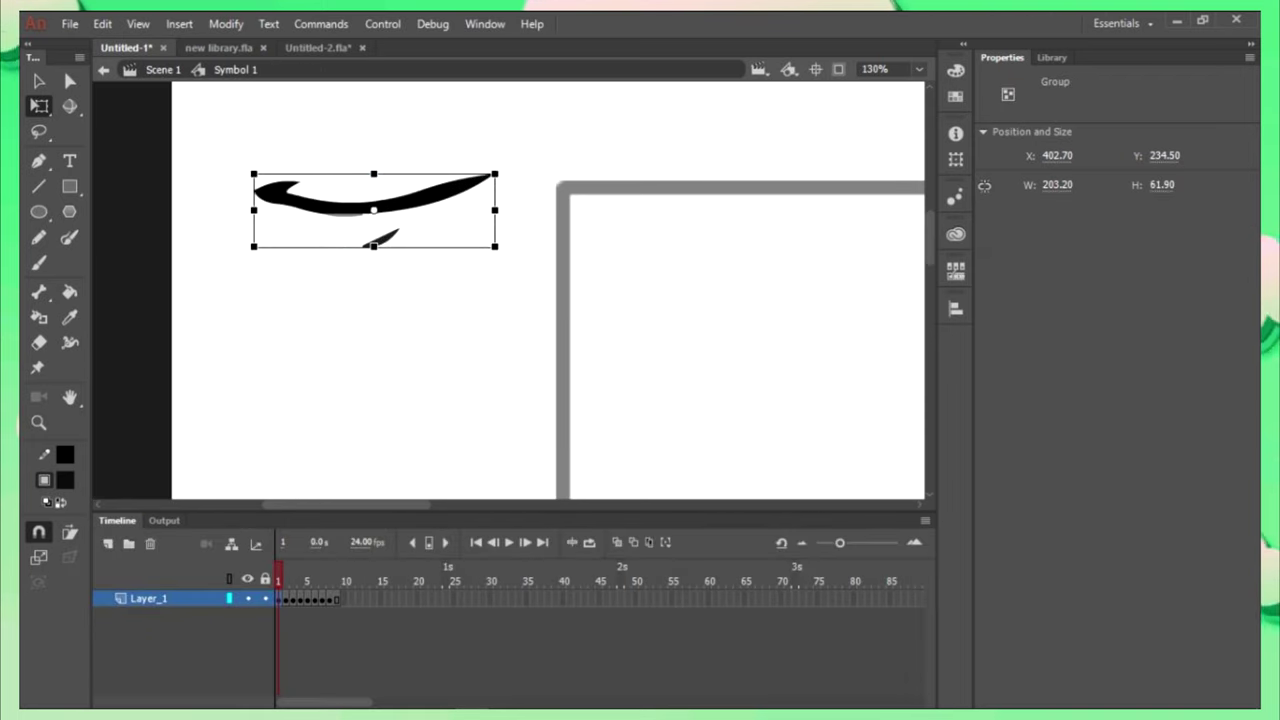
pyautogui.press('.')
pyautogui.press('.')
pyautogui.press(',')
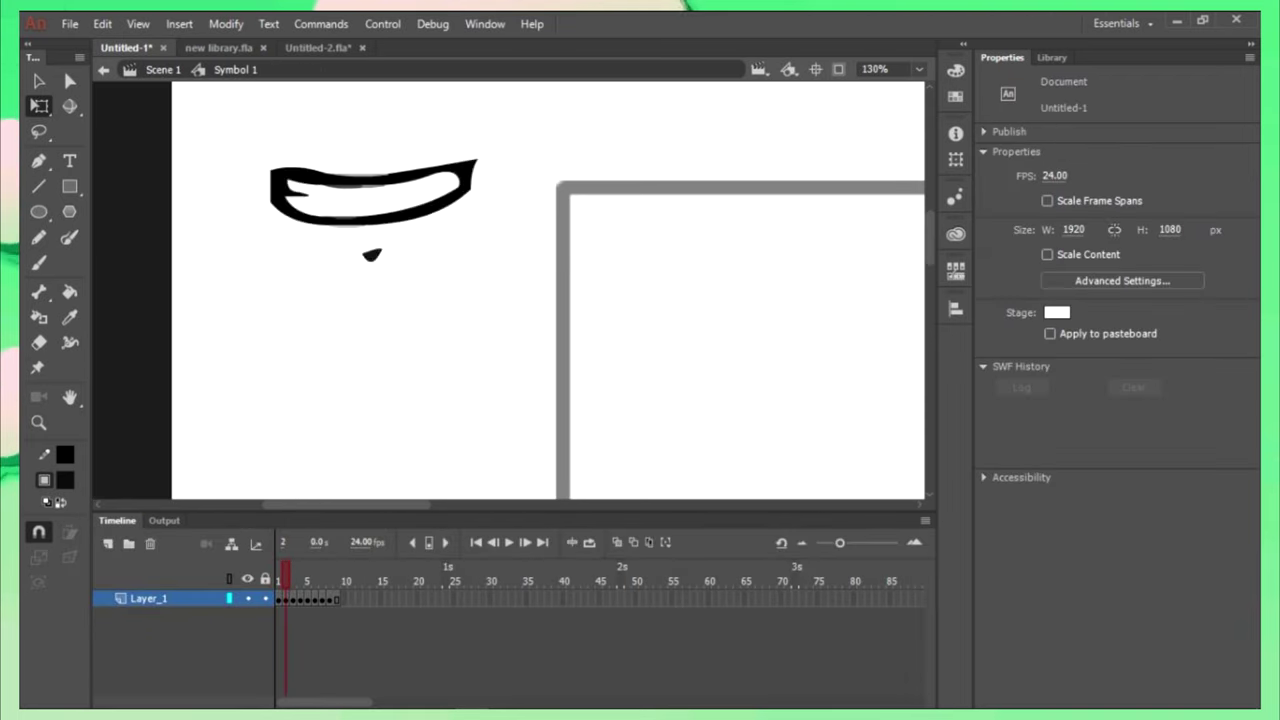
# Examine the traced mouth shapes in frames 2 to 6 of the symbol for tracing quality.
pyautogui.scroll(4, 355, 105)
pyautogui.hotkey('ctrl', 'a')
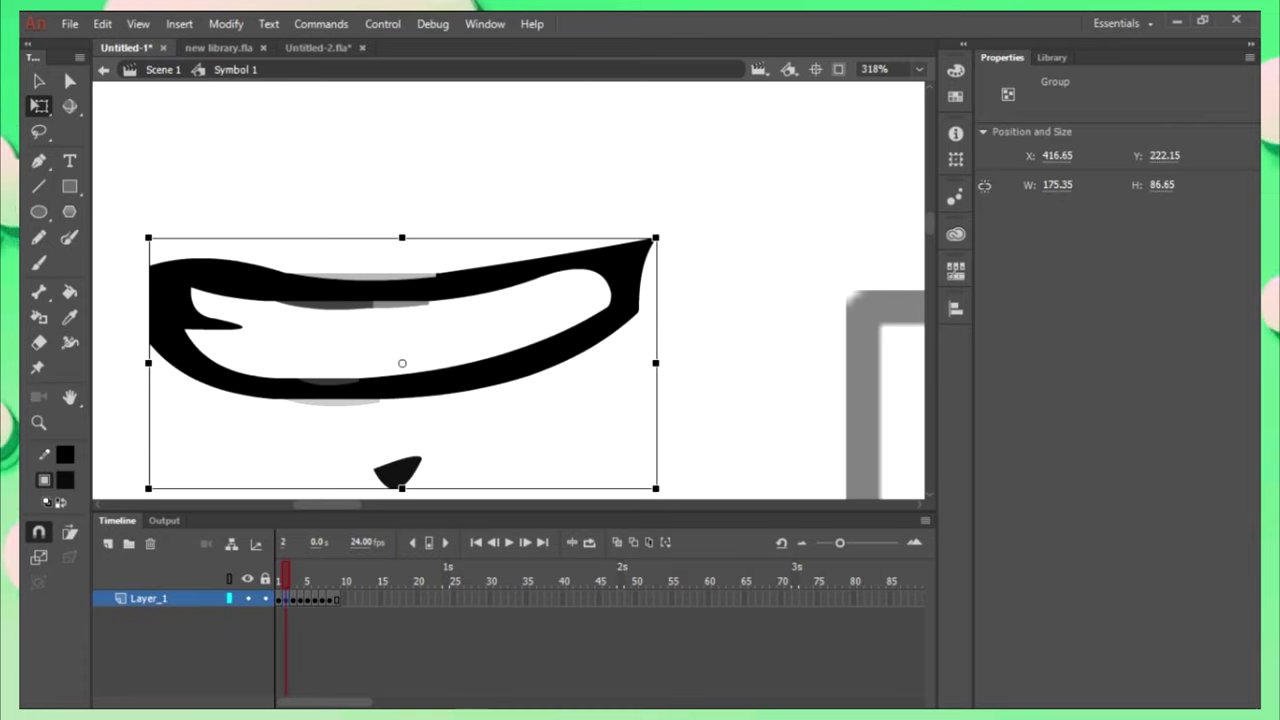
pyautogui.scroll(-2, 418, 340)
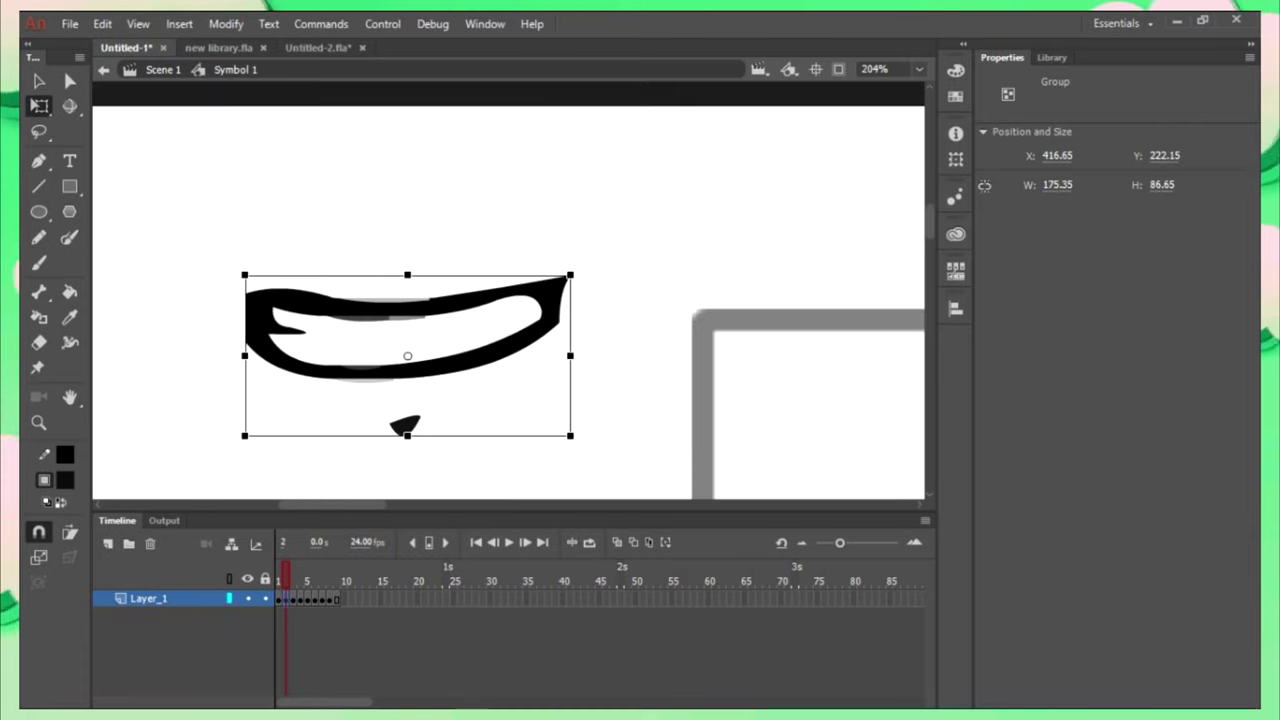
pyautogui.press('.')
pyautogui.press('.')
pyautogui.press('.')
pyautogui.press('.')
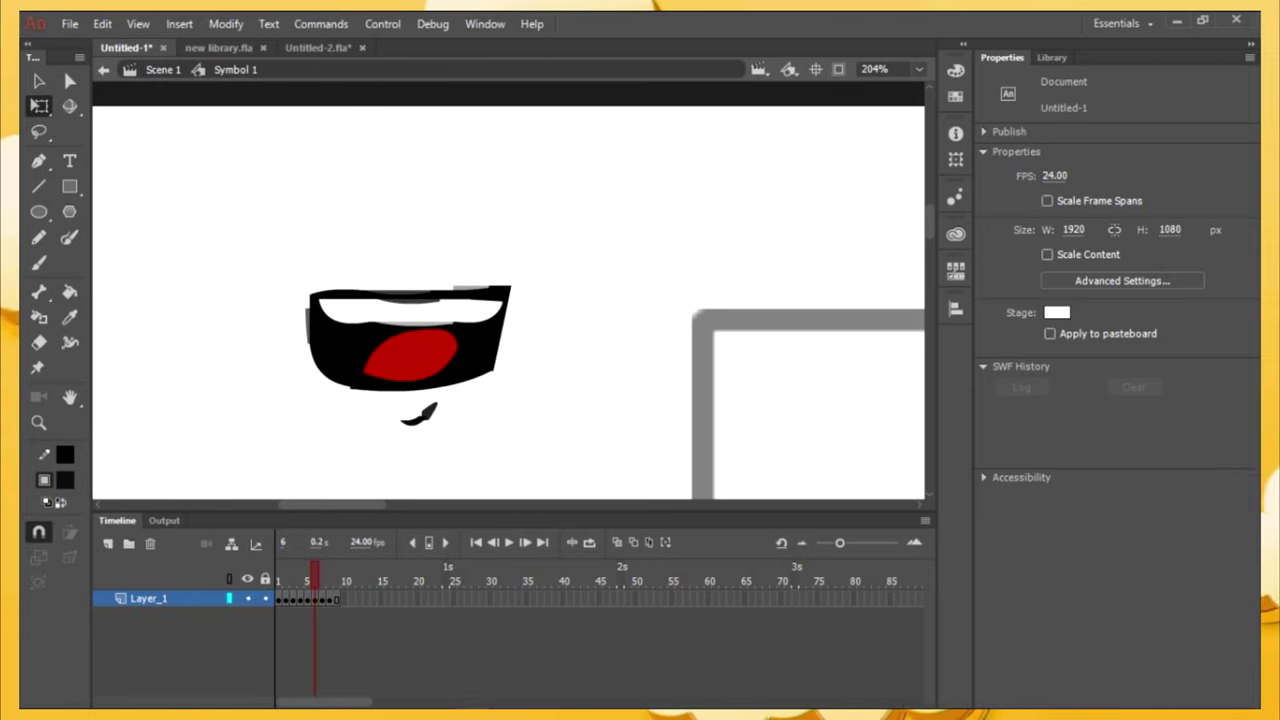
pyautogui.scroll(-6, 203, 183)
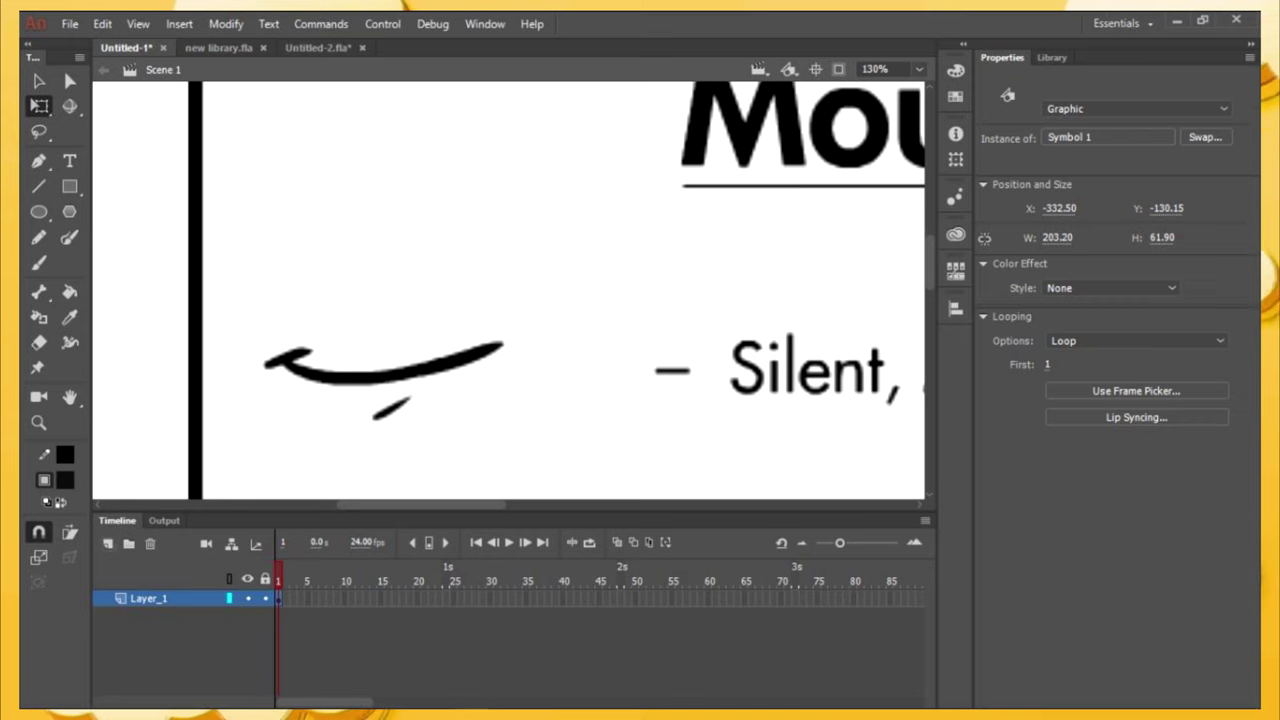
# Add a new layer above the mouth chart and set the Brush tool's fill to red, zoomed on the Silent, M, B mouth.
pyautogui.click(278, 598)
pyautogui.scroll(3, 290, 478)
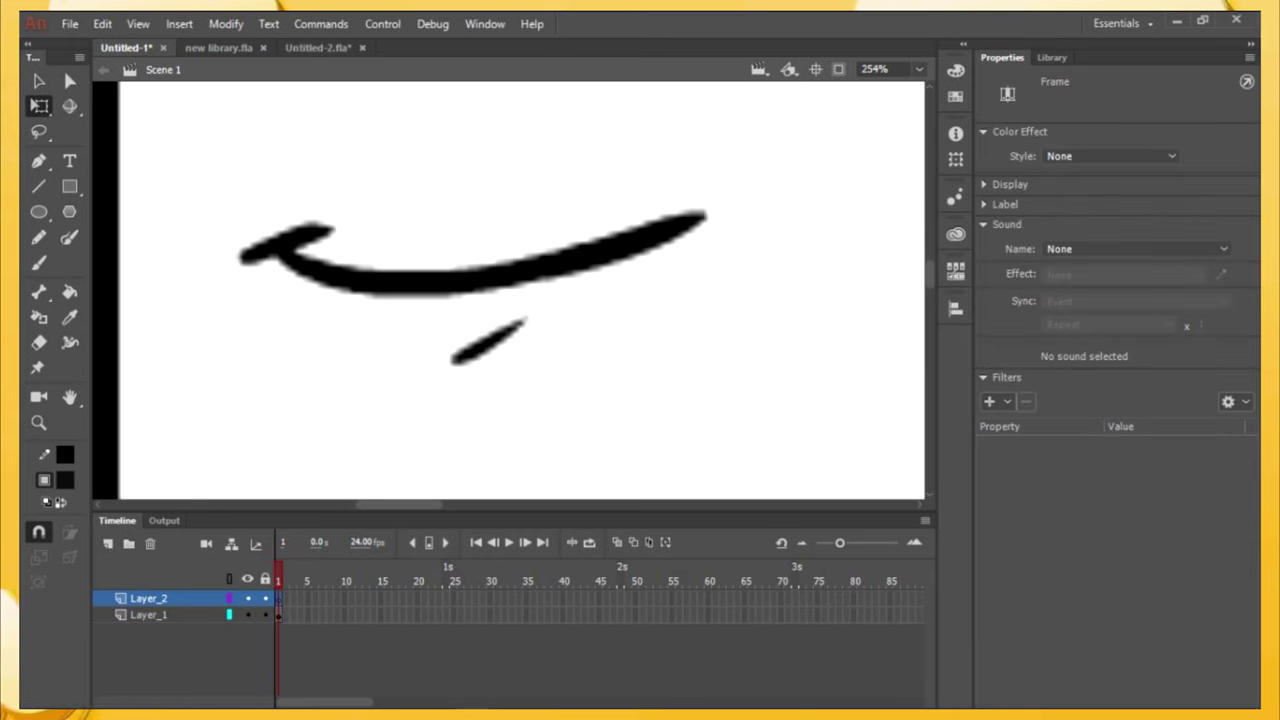
pyautogui.press('b')
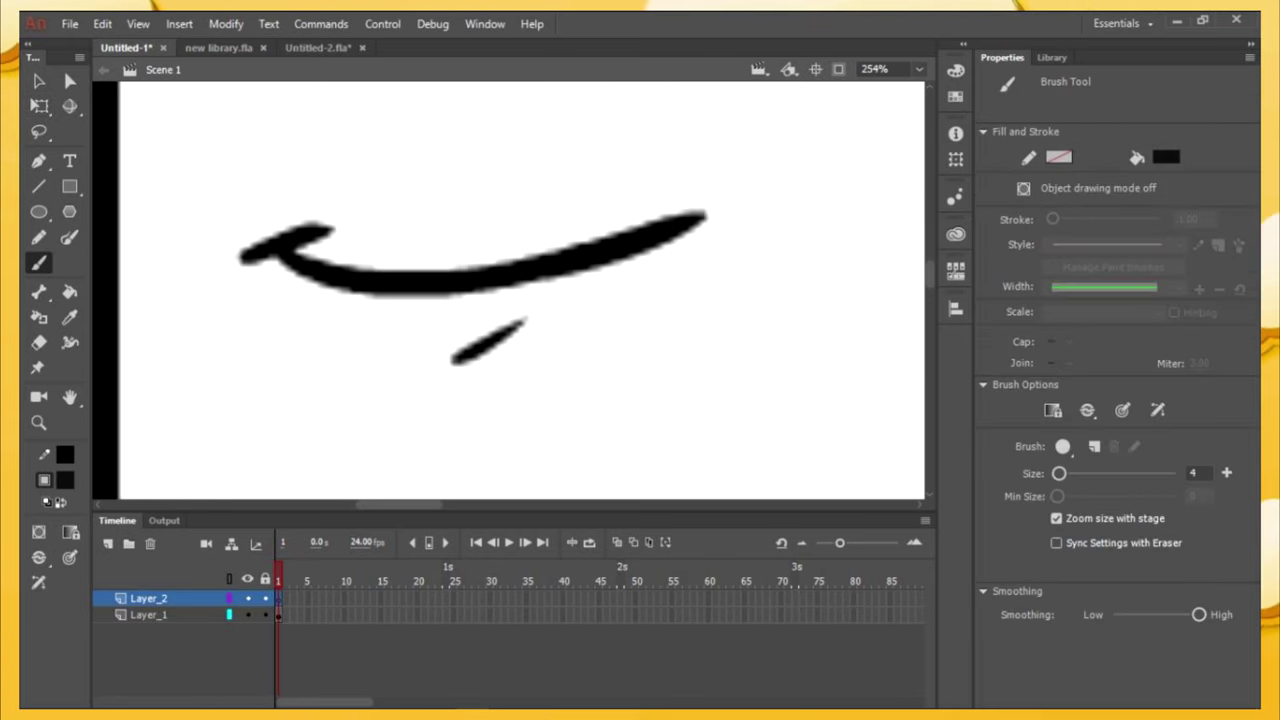
pyautogui.click(65, 480)
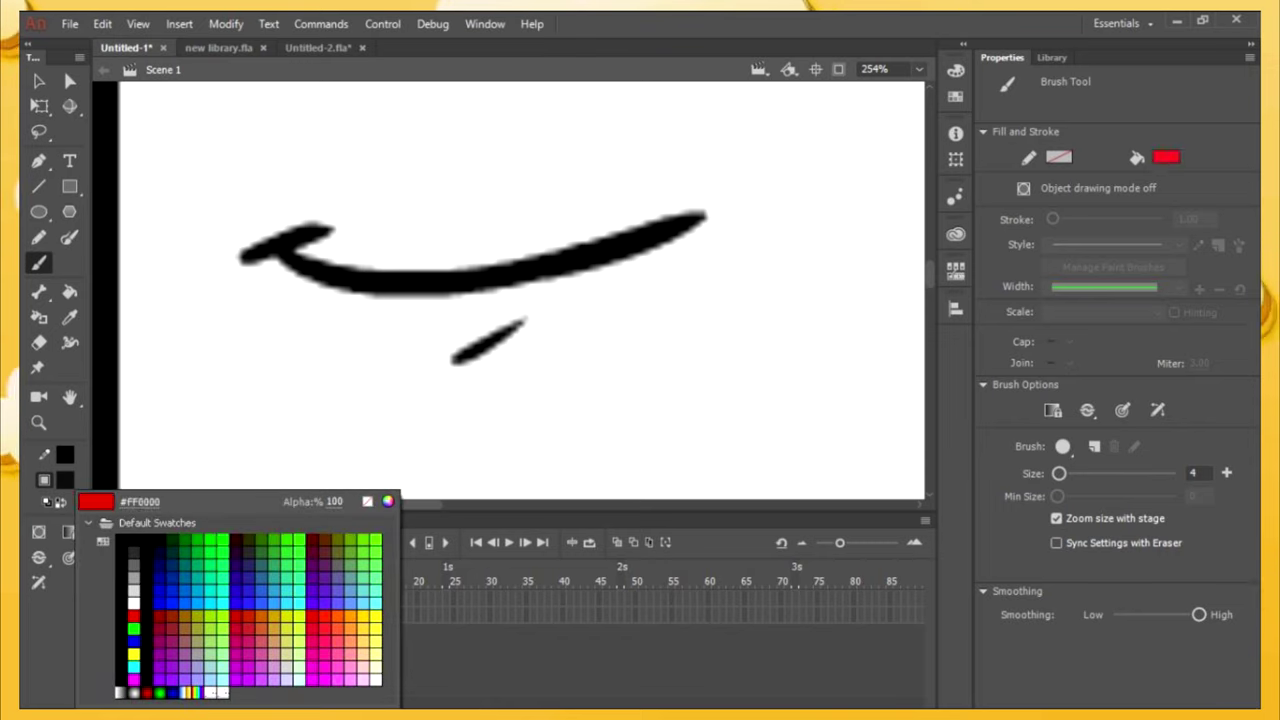
pyautogui.click(133, 613)
# Brush over the Silent, M, B mouth on Layer_2, tracing its smile curve, corner tick and small lower-lip line.
pyautogui.moveTo(283, 252)
pyautogui.mouseDown()
pyautogui.moveTo(330, 278)
pyautogui.moveTo(412, 290)
pyautogui.moveTo(568, 262)
pyautogui.moveTo(683, 207)
pyautogui.mouseUp()
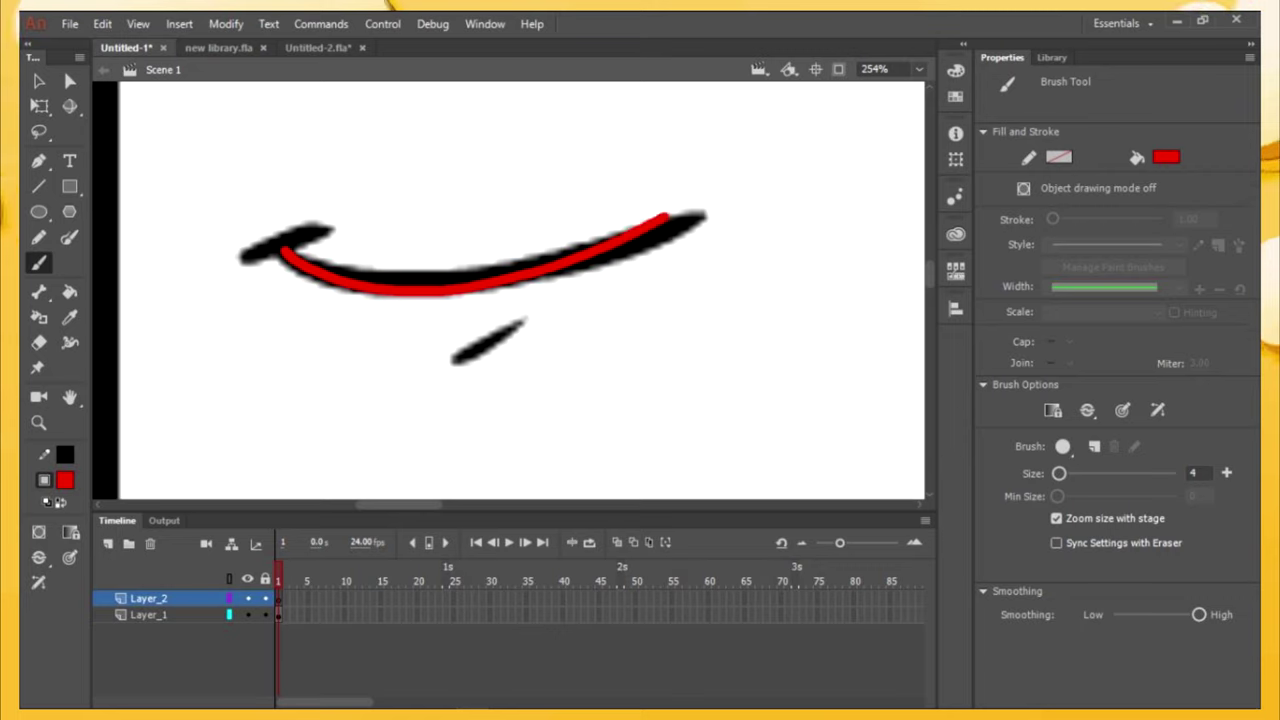
pyautogui.moveTo(328, 232); pyautogui.dragTo(245, 256)
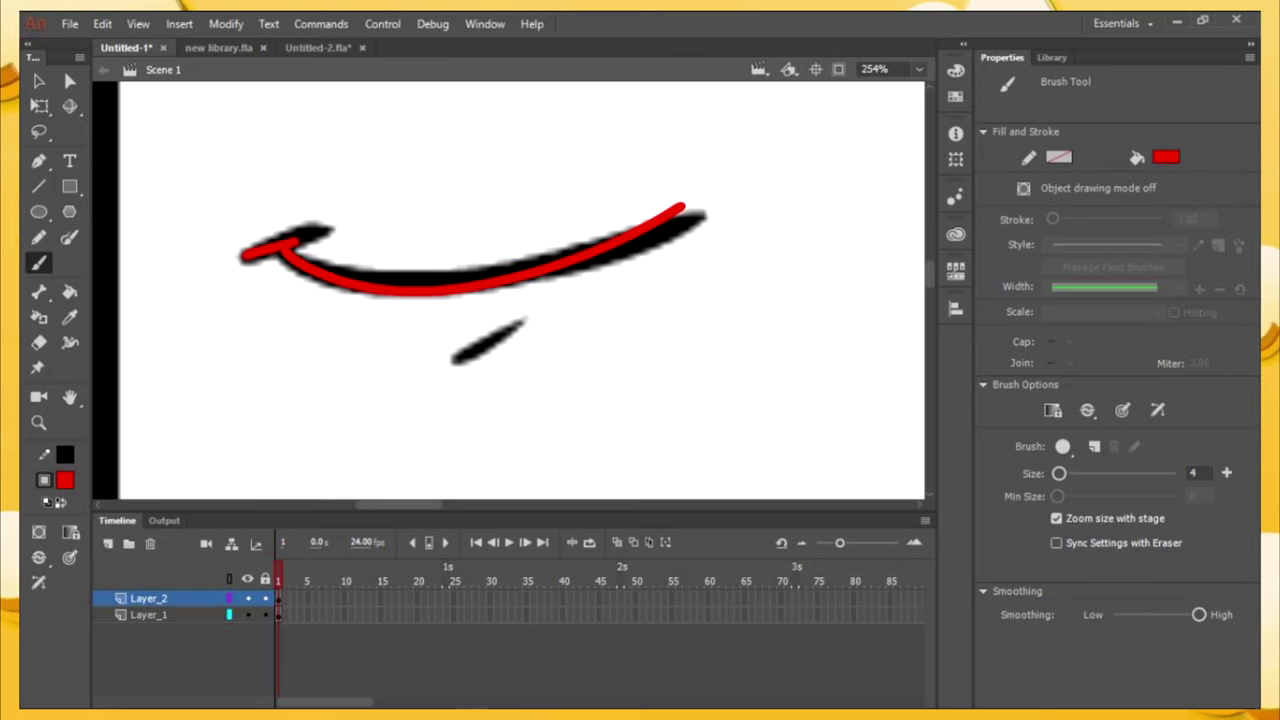
pyautogui.moveTo(523, 322); pyautogui.dragTo(455, 358)
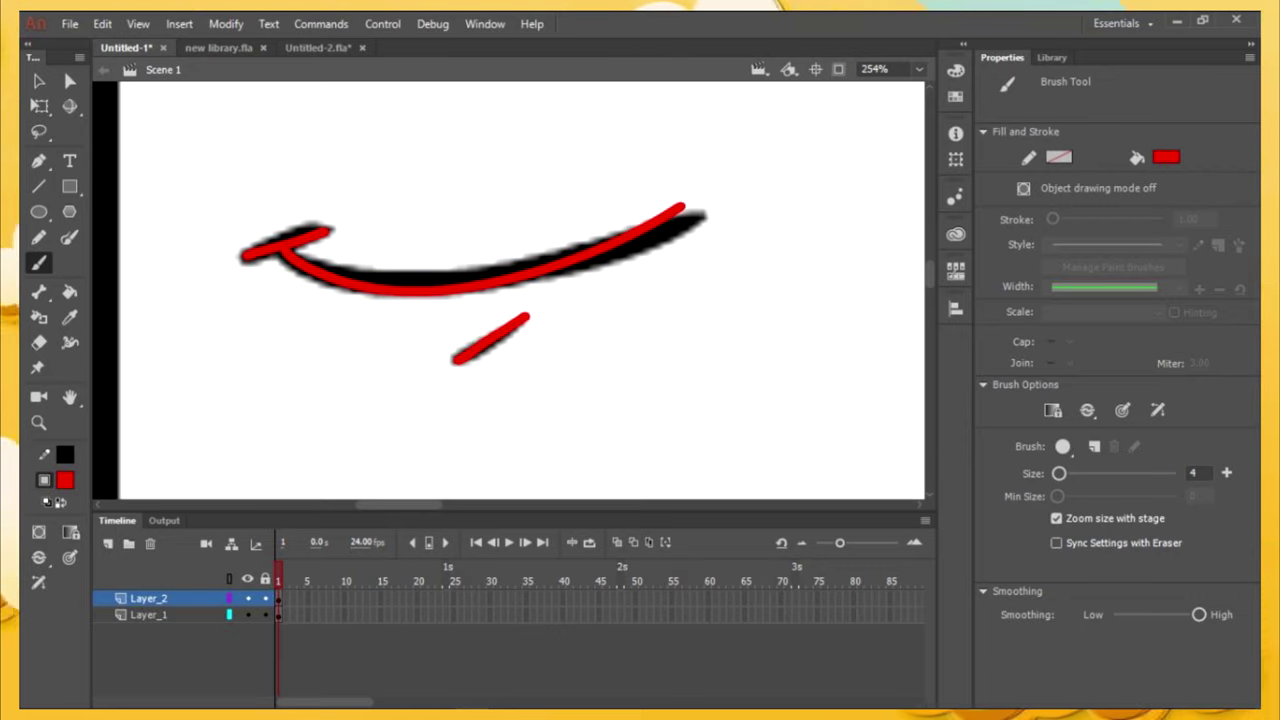
# Try to reshape the upper end of the red smile stroke to reach the chart's mouth corner, and undo the edit.
pyautogui.press('v')
pyautogui.moveTo(681, 207); pyautogui.dragTo(708, 204)
pyautogui.hotkey('ctrl', 'z')
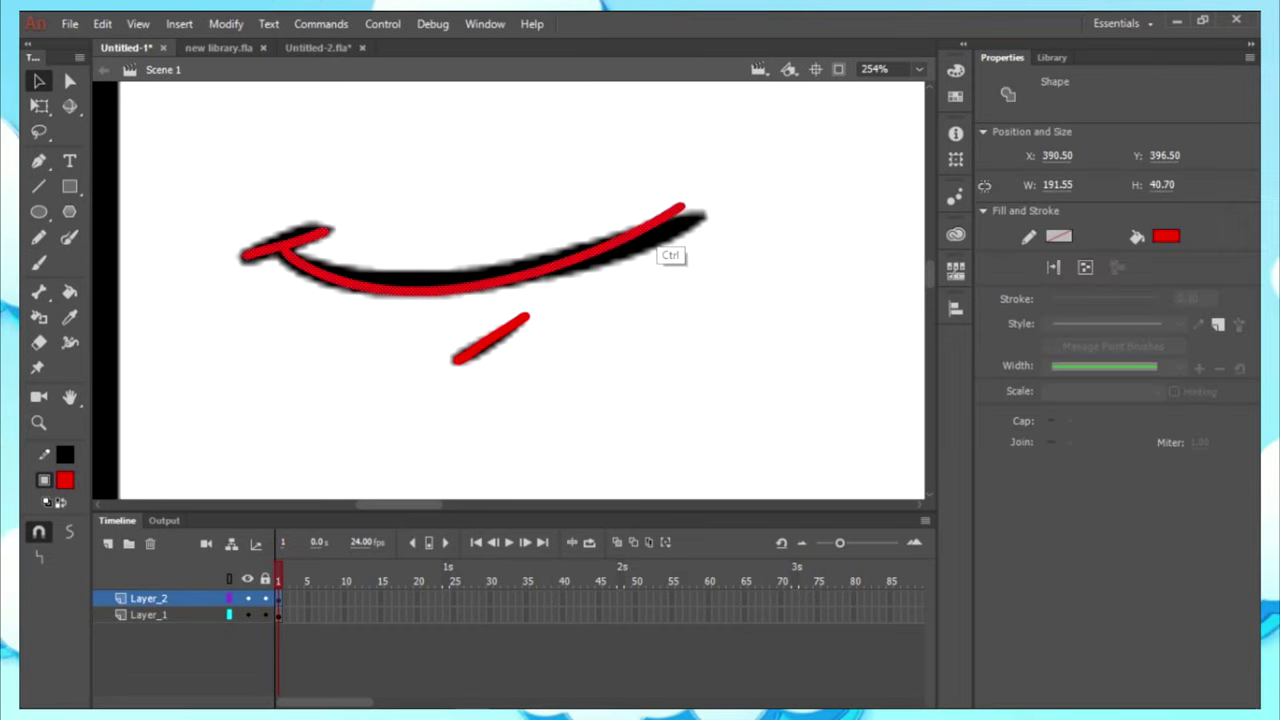
# Hide the Layer_1 mouth chart and recolour all the red traced strokes of the closed mouth black.
pyautogui.click(667, 250)
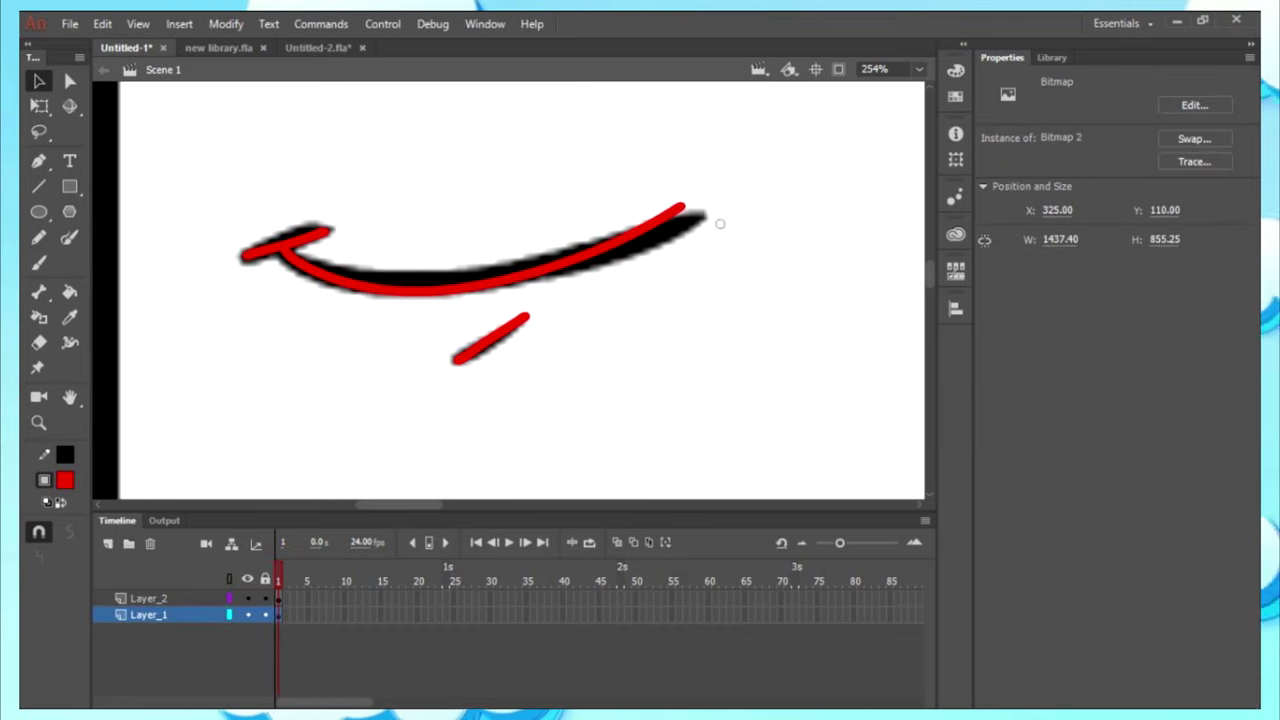
pyautogui.scroll(-4, 693, 210)
pyautogui.scroll(3, 773, 222)
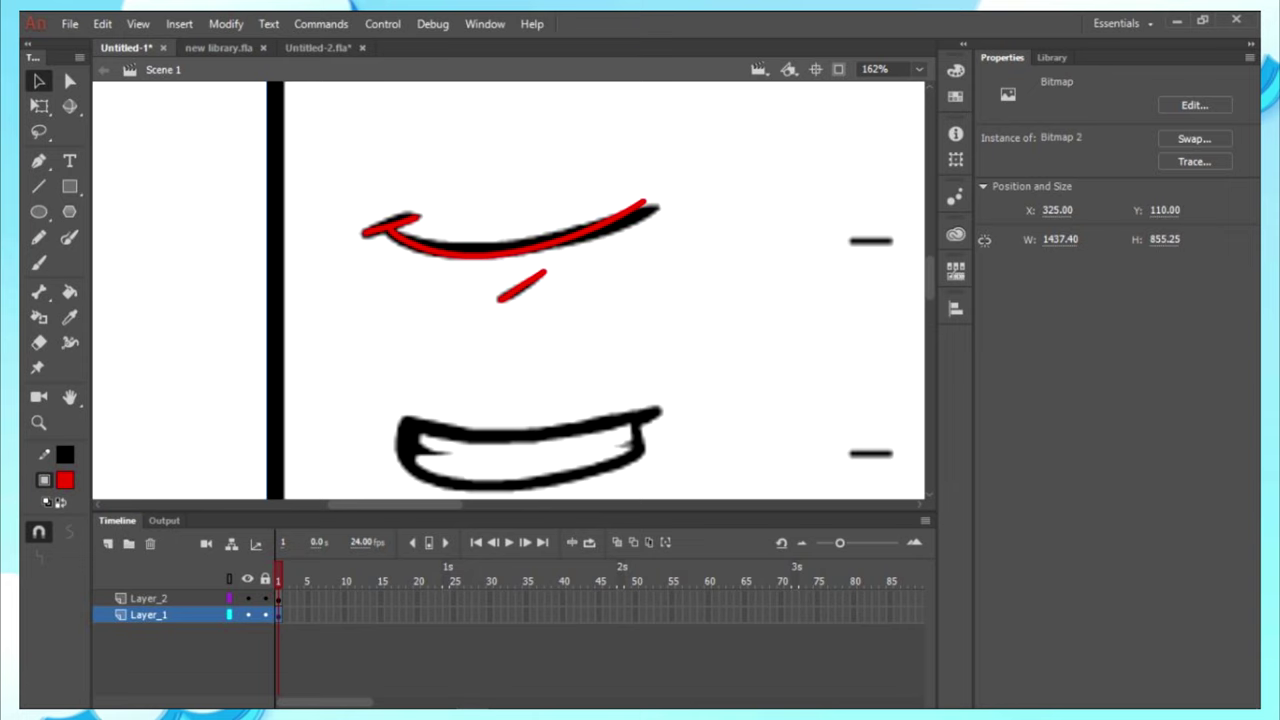
pyautogui.click(247, 614)
pyautogui.moveTo(771, 423)
pyautogui.mouseDown()
pyautogui.moveTo(348, 115)
pyautogui.moveTo(259, 82)
pyautogui.mouseUp()
pyautogui.click(65, 480)
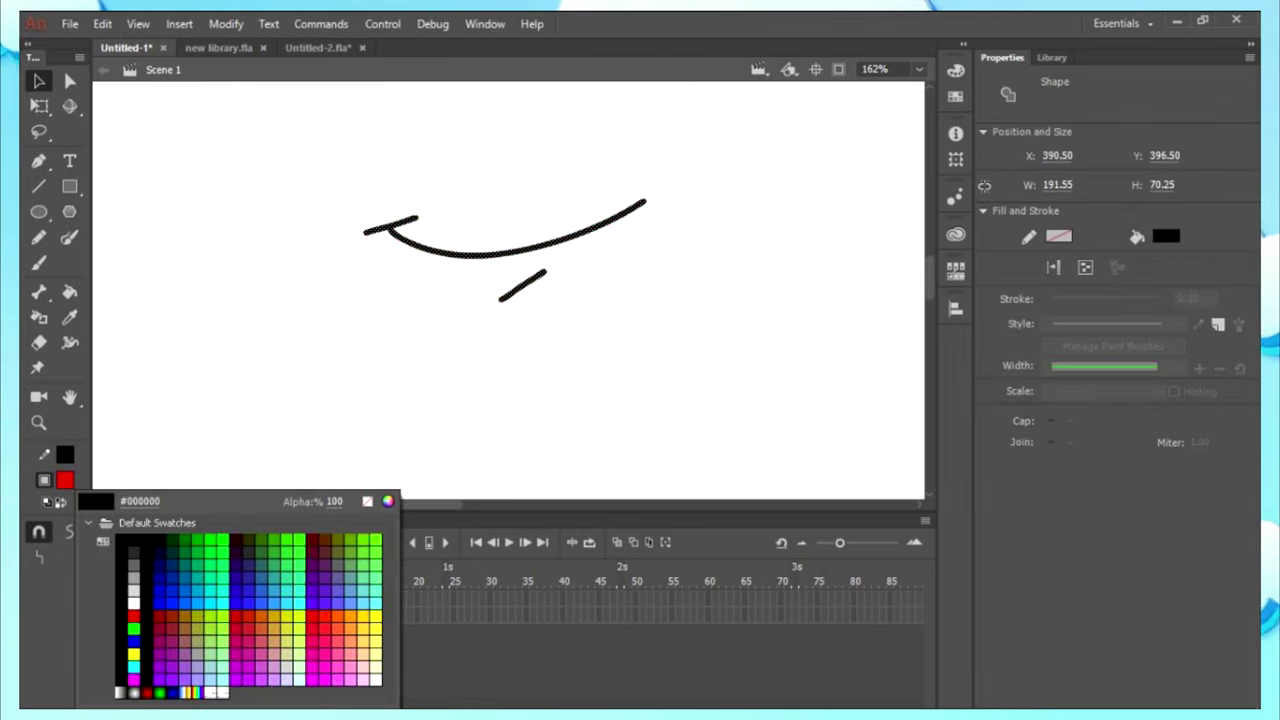
pyautogui.click(126, 545)
pyautogui.click(230, 338)
# Move the Symbol 1 mouth up to Y 305.10 beside the hand-traced toothy mouth and compare the two.
pyautogui.scroll(-4, 230, 338)
pyautogui.moveTo(225, 210); pyautogui.dragTo(475, 371)
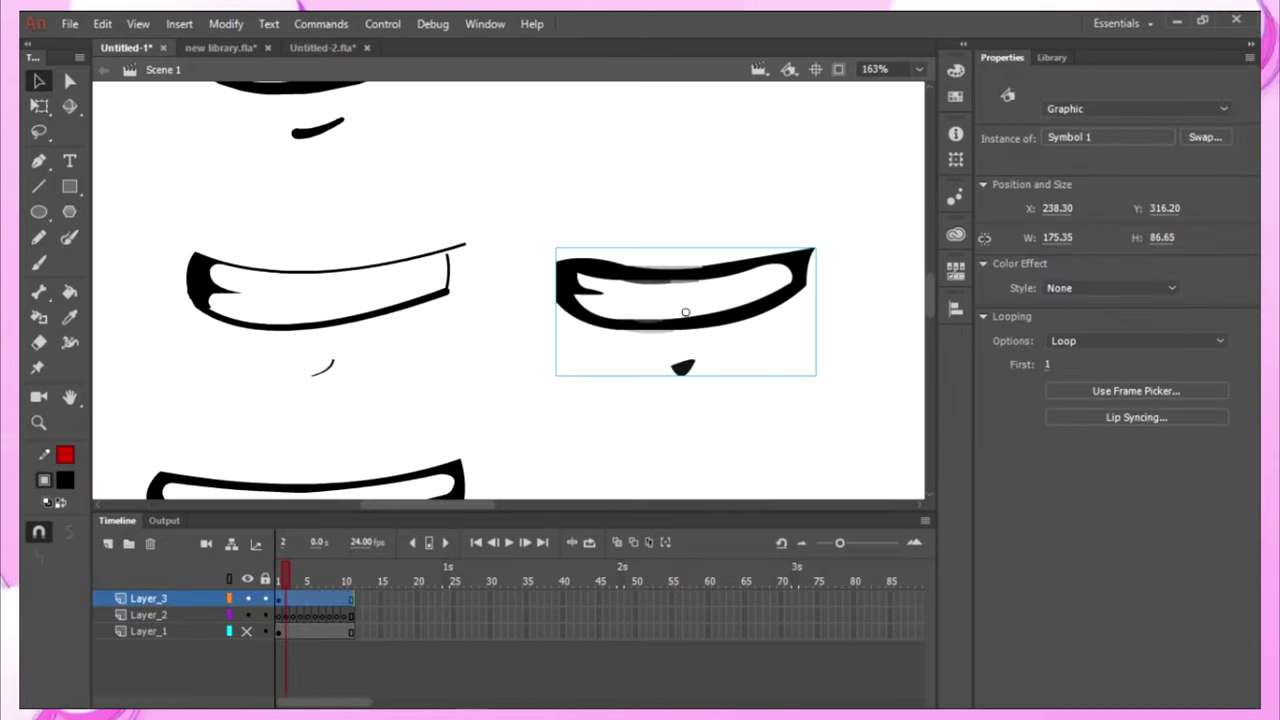
pyautogui.hotkey('ctrl', 'shift', 'a')
pyautogui.moveTo(654, 288); pyautogui.dragTo(654, 271)
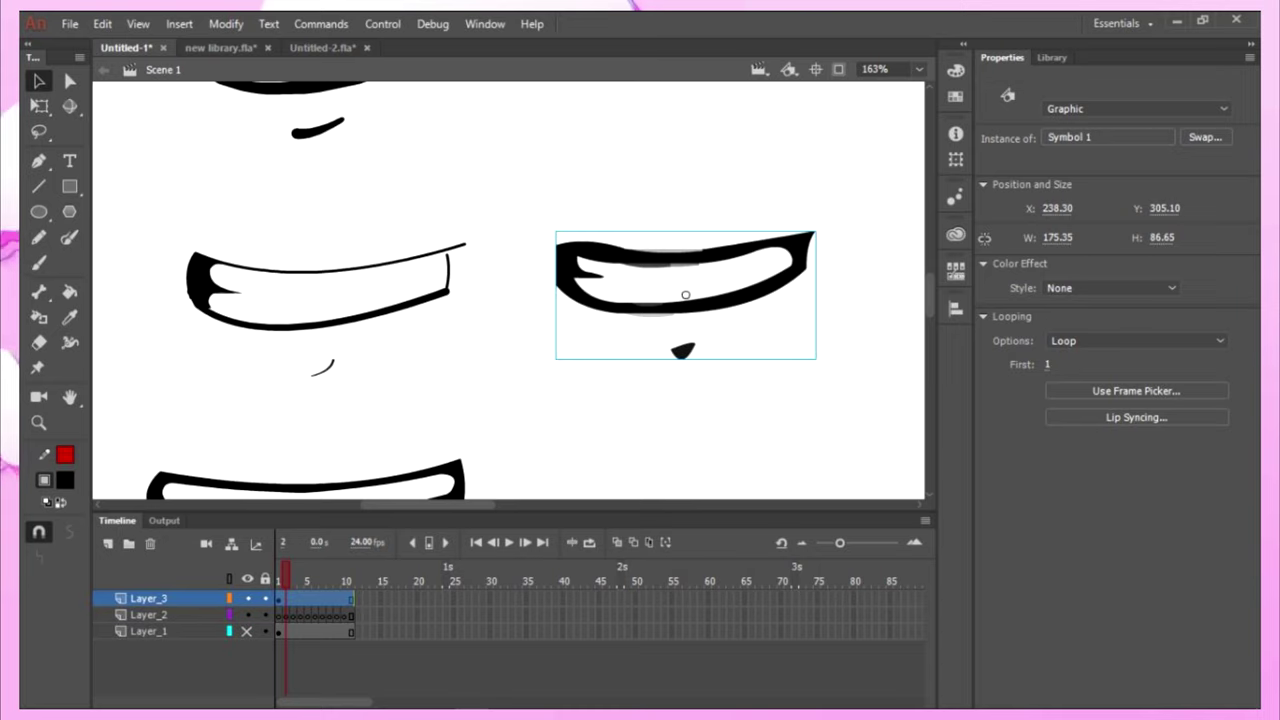
pyautogui.click(200, 280)
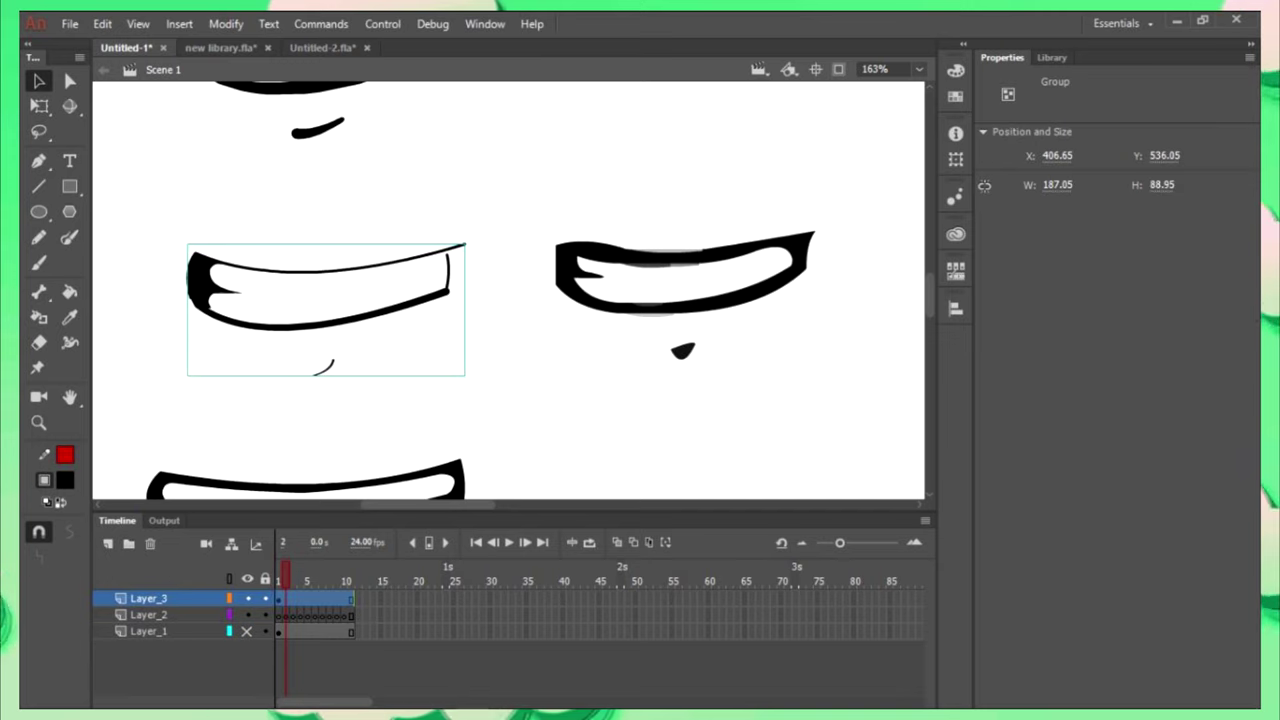
pyautogui.click(685, 294)
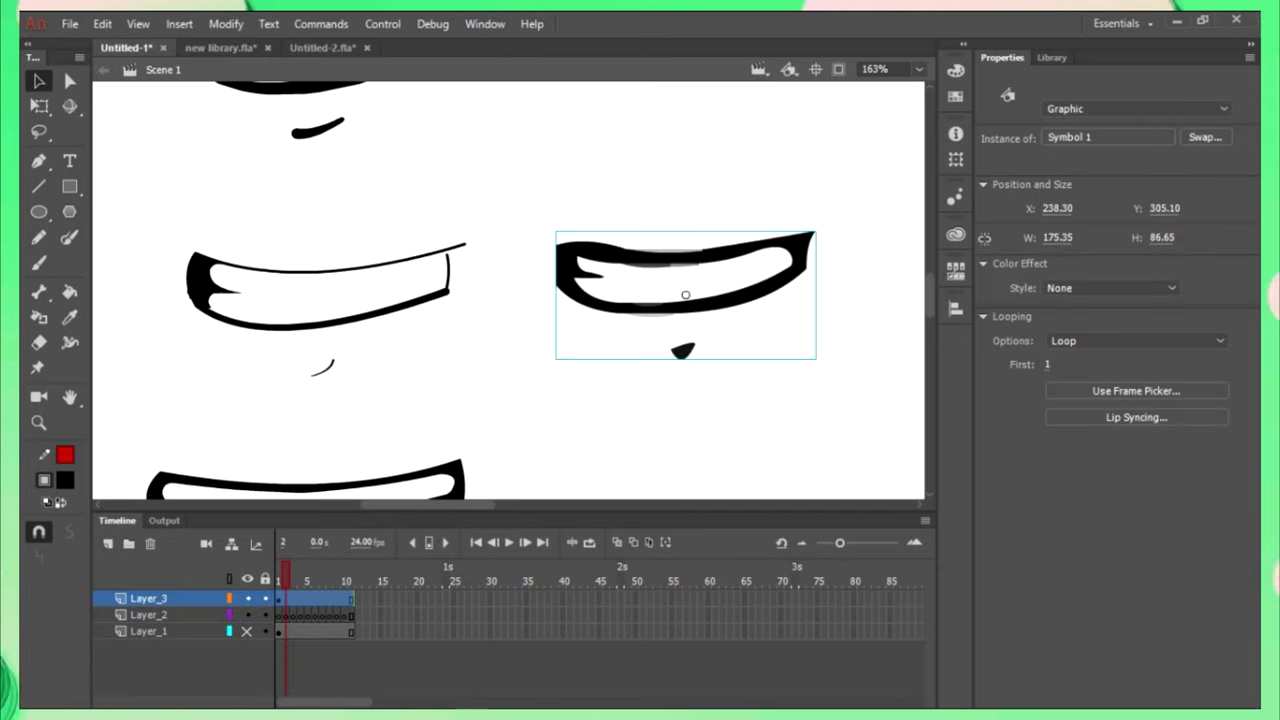
# Convert all the hand-traced mouths together into a Graphic symbol named Symbol 2.
pyautogui.hotkey('ctrl', '2')
pyautogui.moveTo(252, 176); pyautogui.dragTo(734, 488)
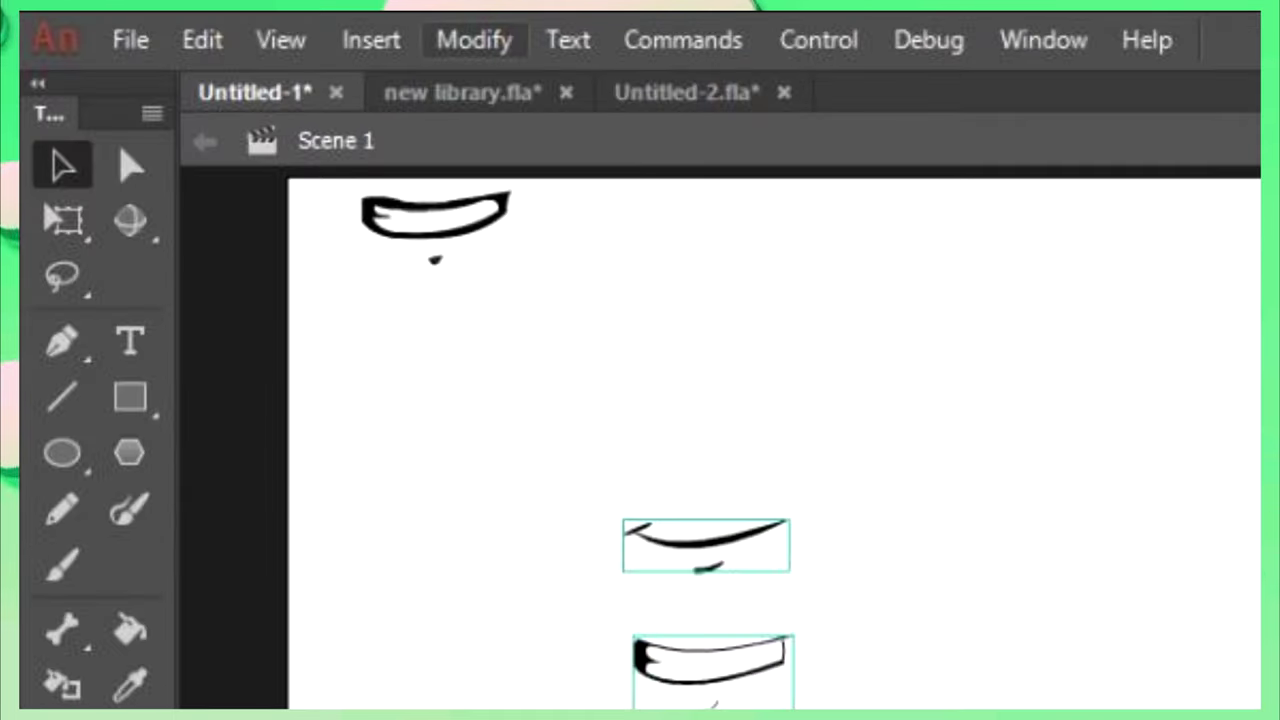
pyautogui.click(474, 40)
pyautogui.click(598, 144)
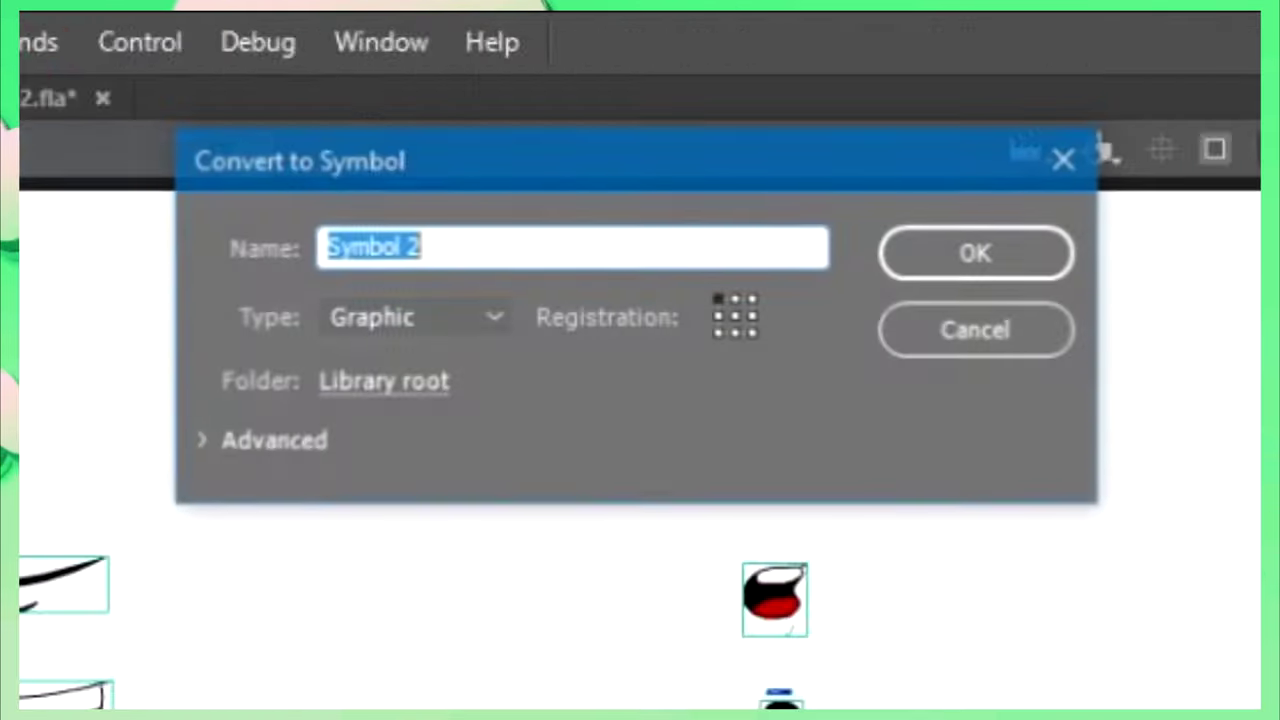
pyautogui.press('Return')
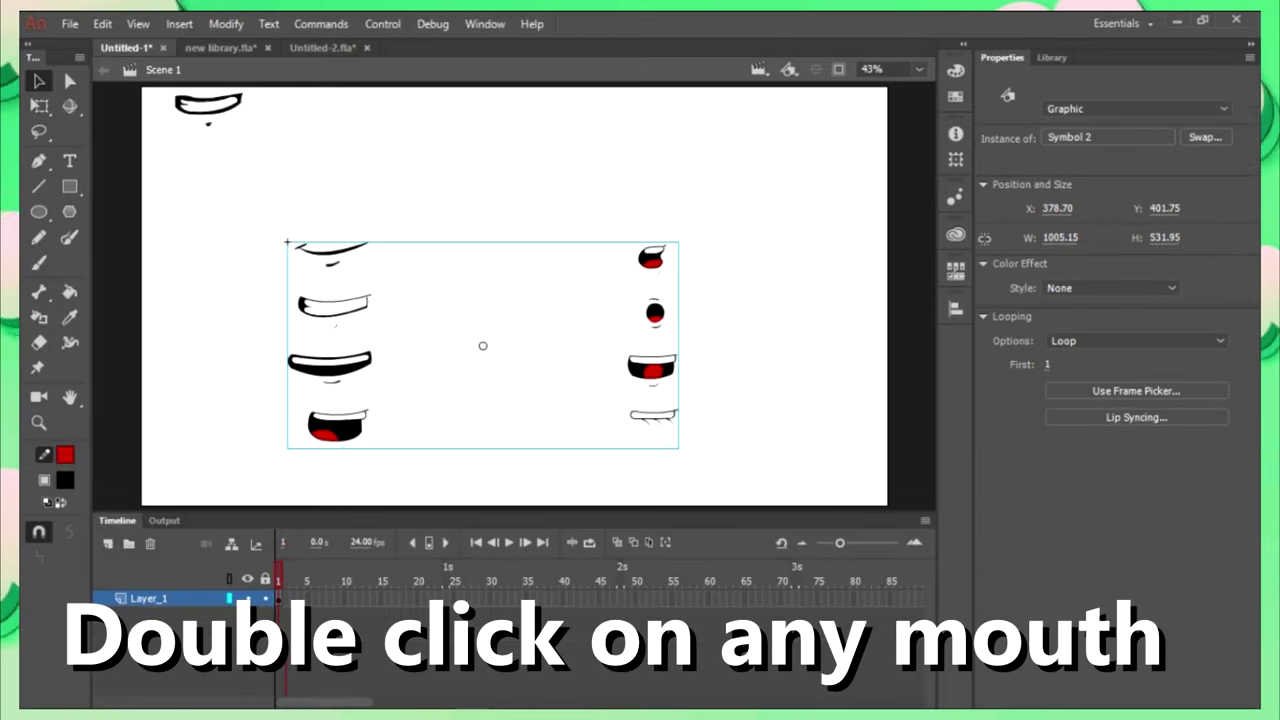
# Open Symbol 2 for editing and distribute all its mouths to keyframes.
pyautogui.doubleClick(651, 368)
pyautogui.moveTo(738, 478); pyautogui.dragTo(184, 176)
pyautogui.rightClick(329, 365)
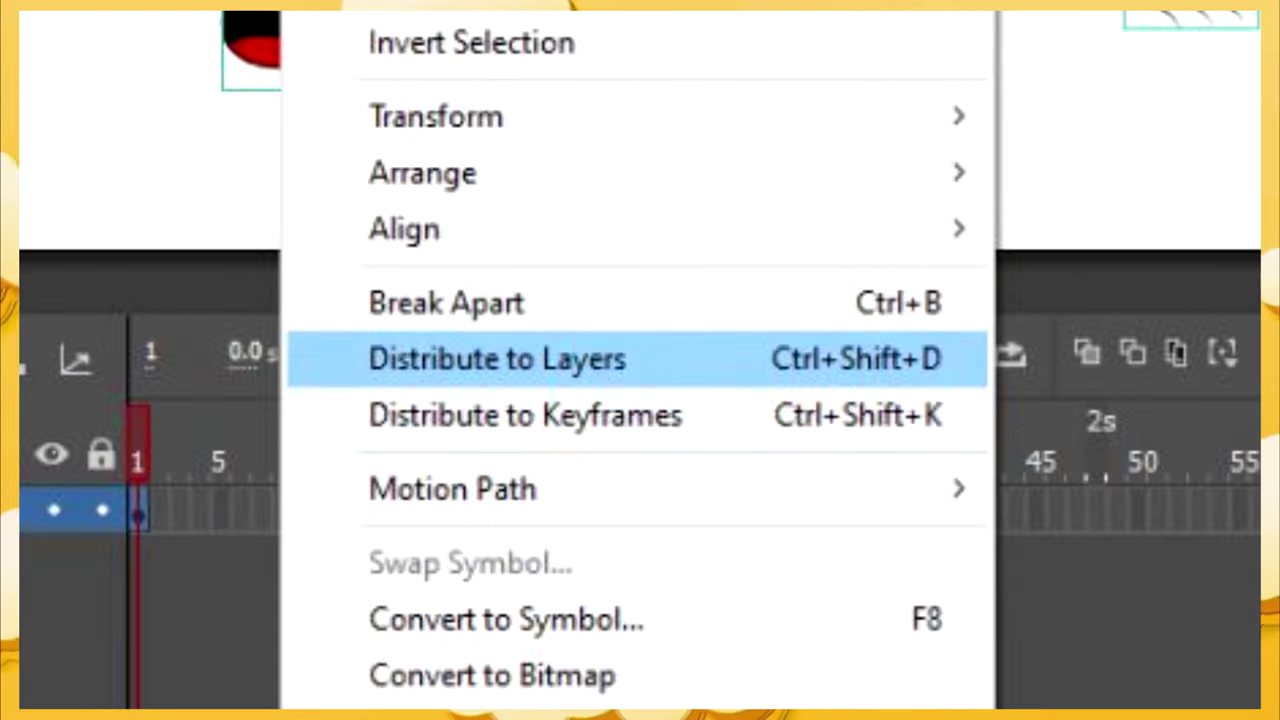
pyautogui.click(525, 415)
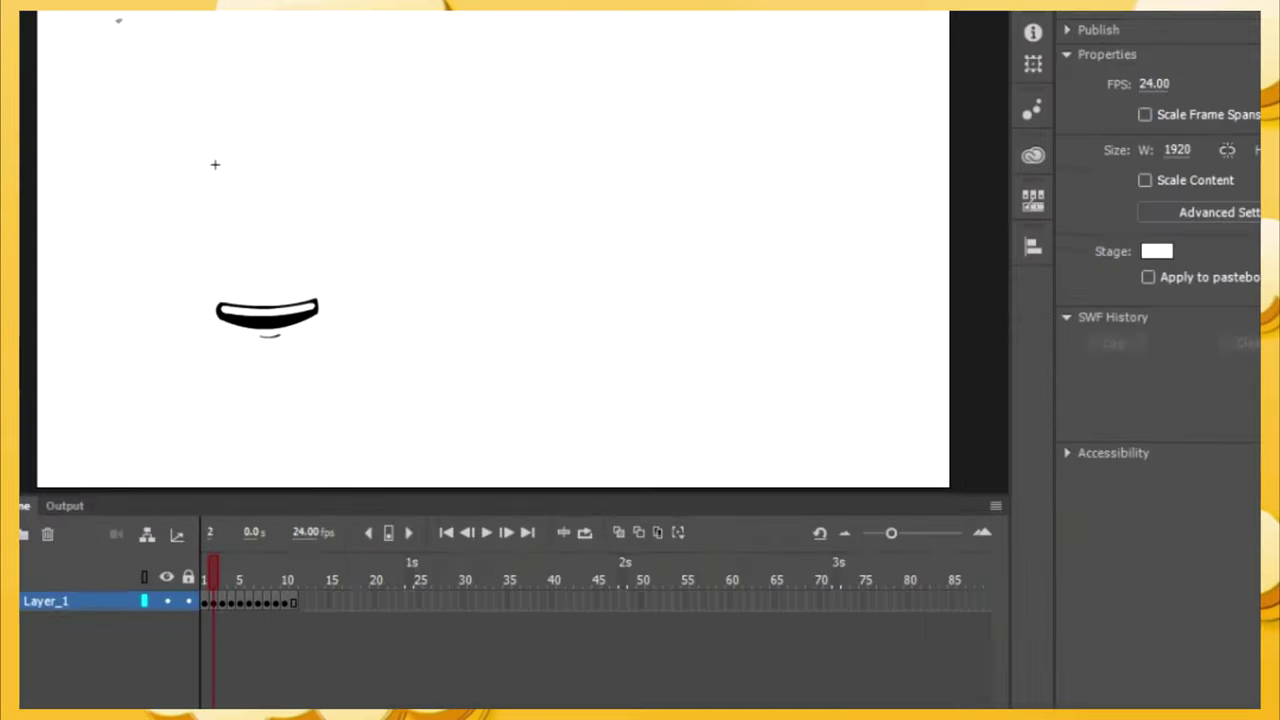
pyautogui.press('Return')
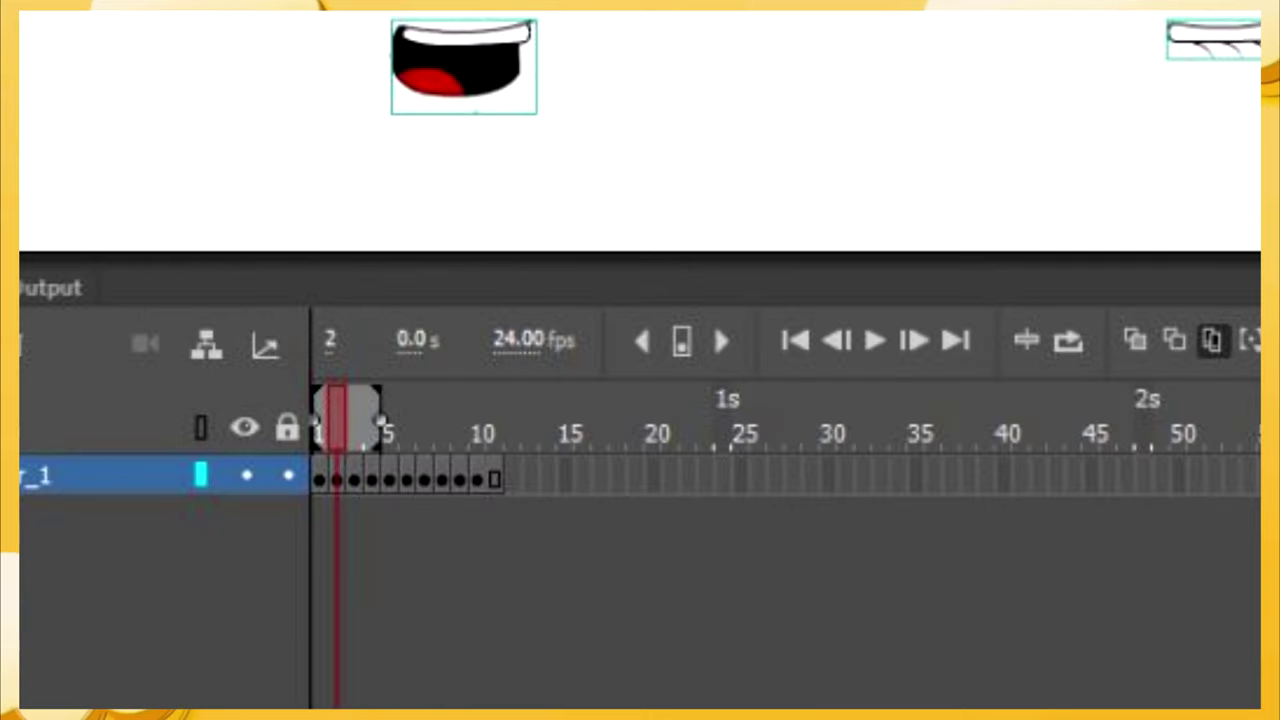
# Extend the multiple-frame editing range to frame 11 and centre-align every mouth horizontally and vertically on one another.
pyautogui.moveTo(381, 422); pyautogui.dragTo(498, 425)
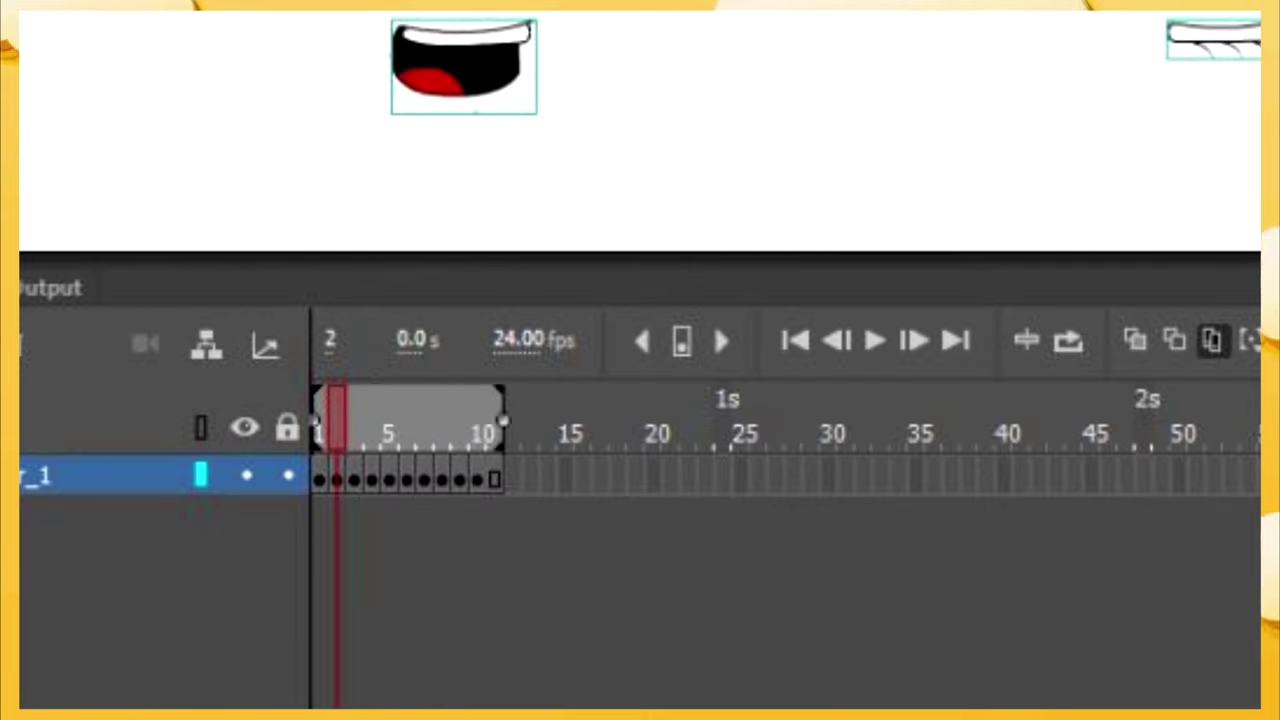
pyautogui.hotkey('ctrl', 'a')
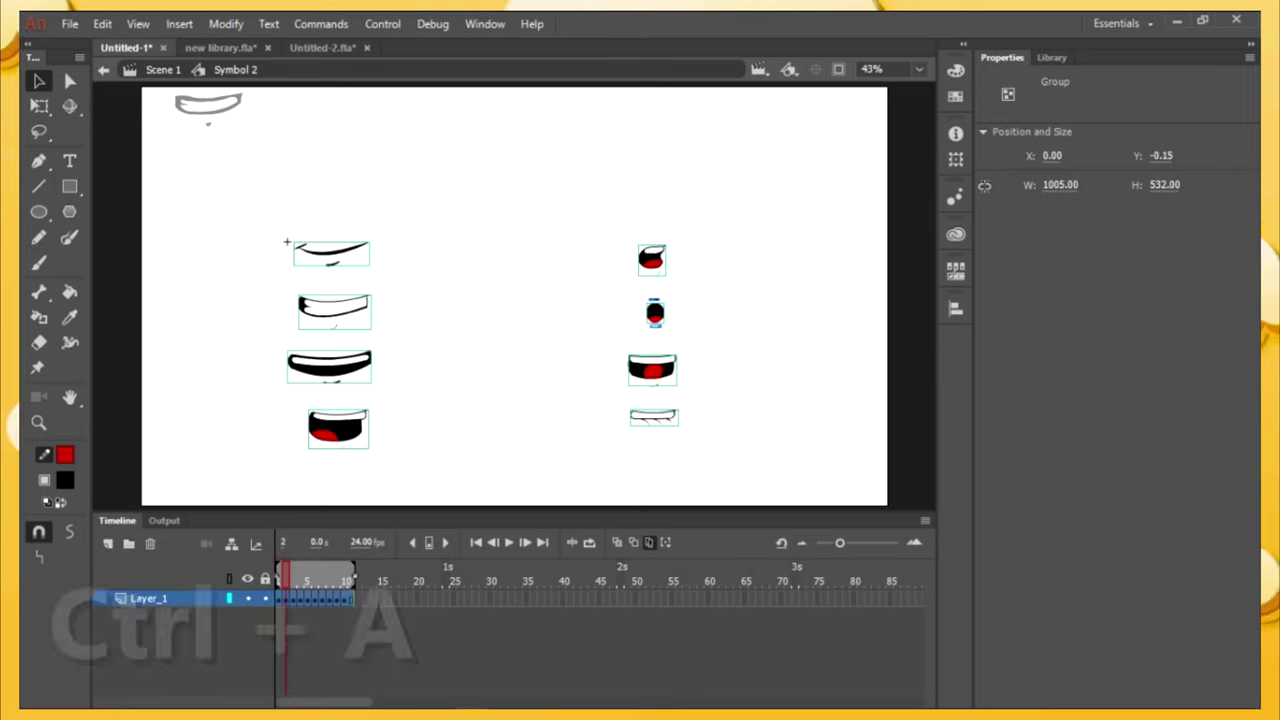
pyautogui.hotkey('ctrl', 'k')
pyautogui.hotkey('ctrl', 'alt', '2')
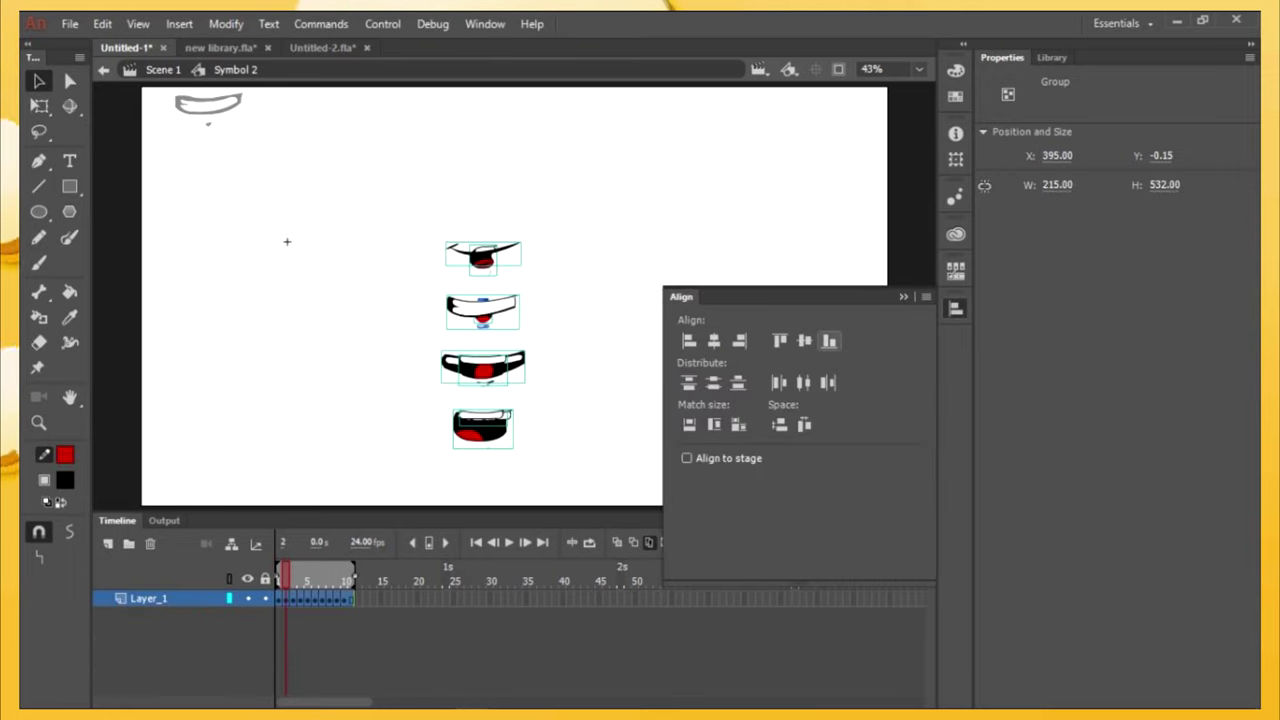
pyautogui.hotkey('ctrl', 'alt', '5')
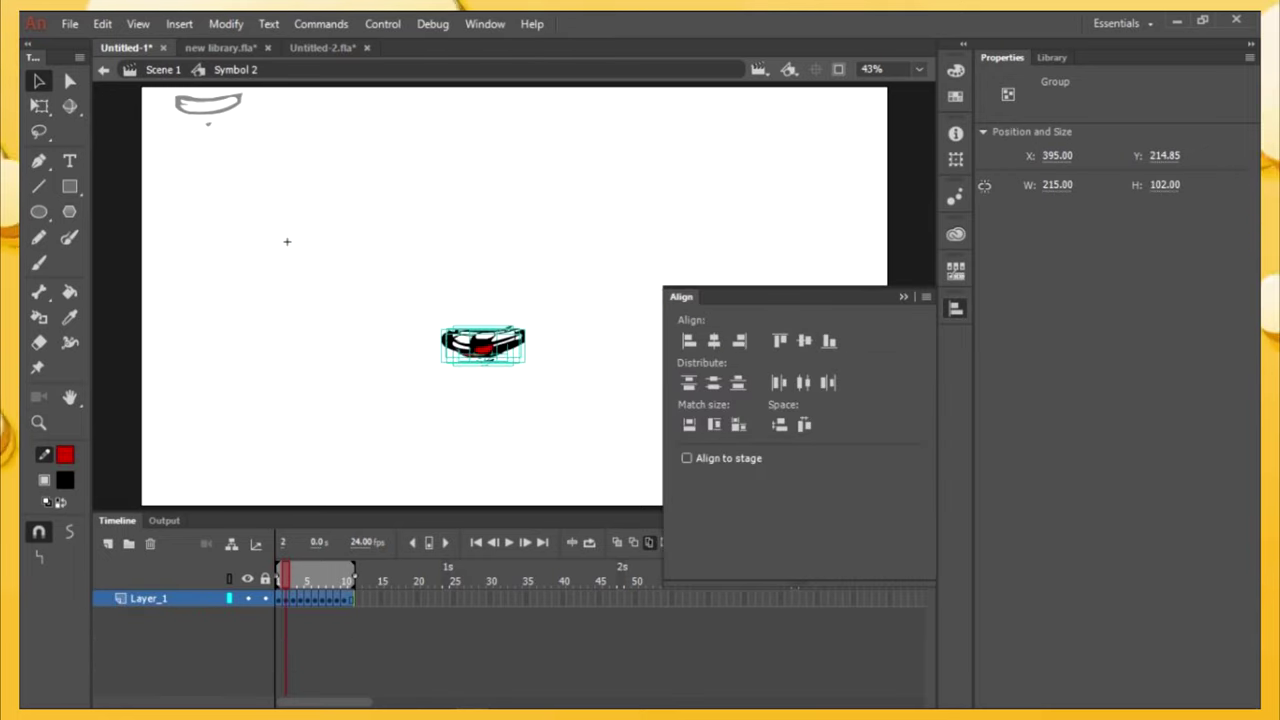
pyautogui.click(287, 241)
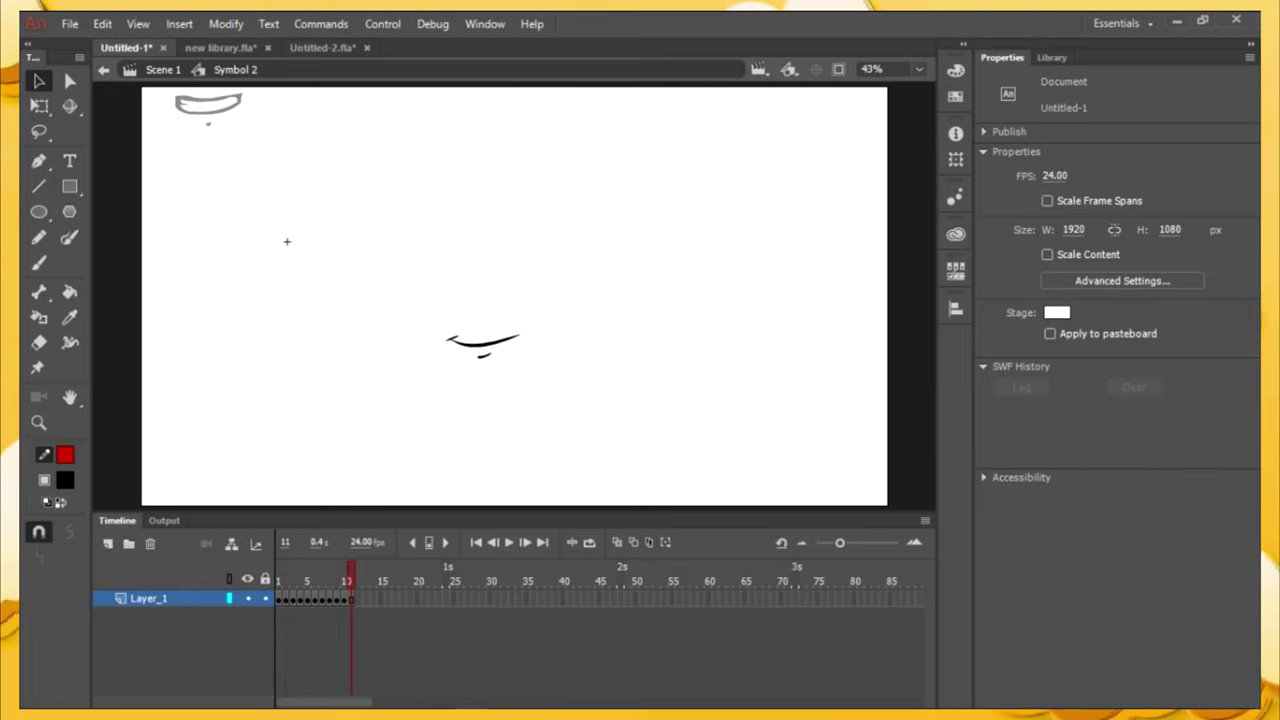
# Play Symbol 2's mouth frames in a loop to check their alignment, and turn looping off again.
pyautogui.hotkey('alt', 'shift', 'o')
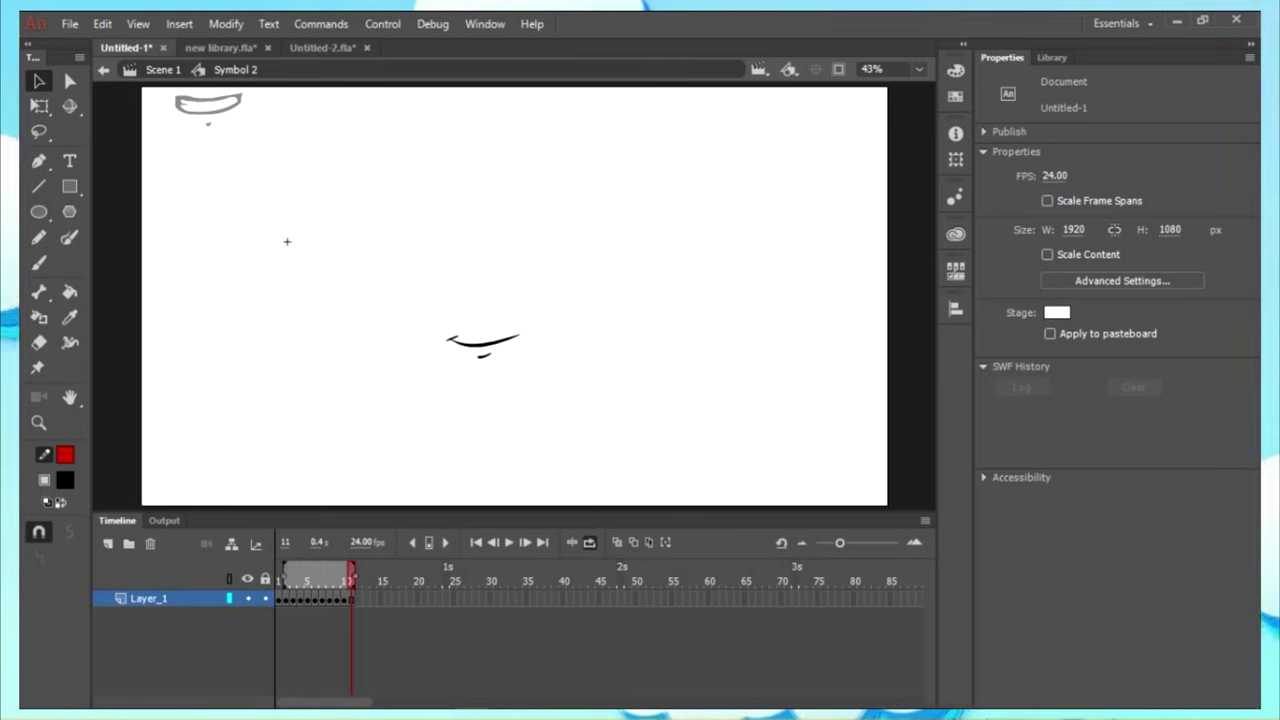
pyautogui.press('Return')
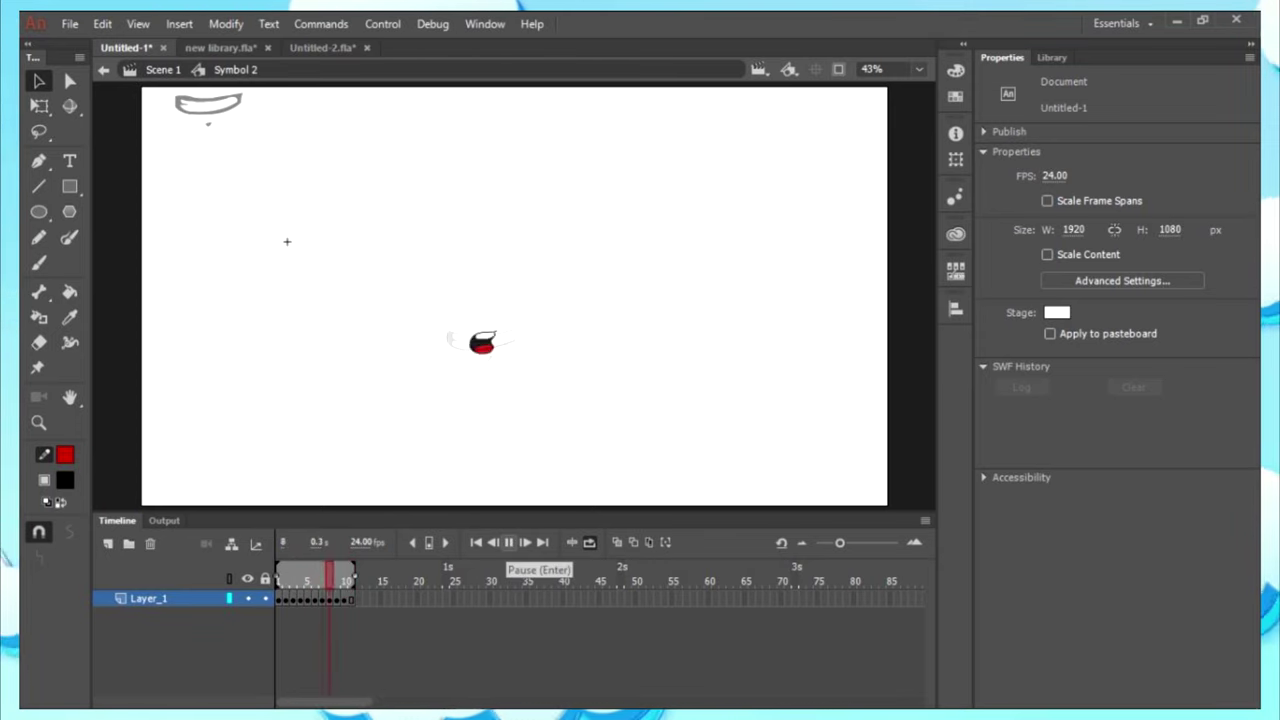
pyautogui.click(509, 542)
pyautogui.click(589, 542)
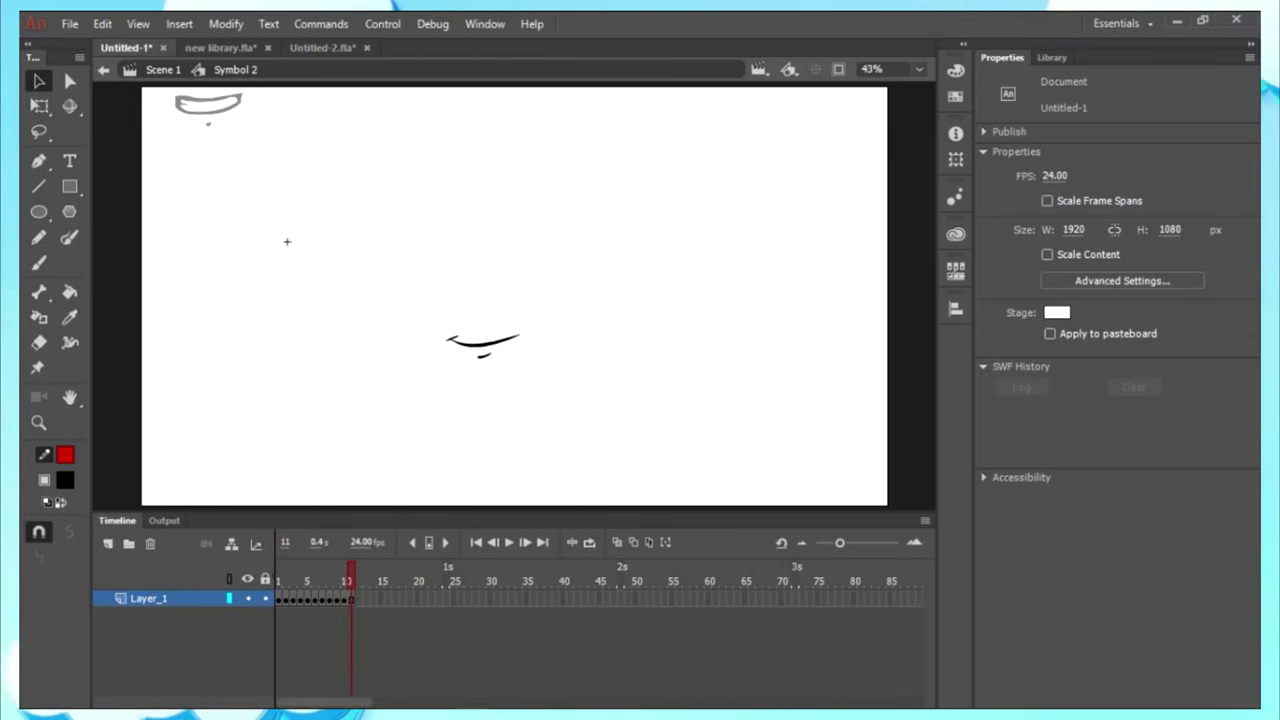
# Copy the Symbol 2 mouth from Scene 1 into Layer_4 of Untitled-2.fla and place it over the character's lower face.
pyautogui.hotkey('ctrl', 'e')
pyautogui.hotkey('ctrl', 'shift', 'a')
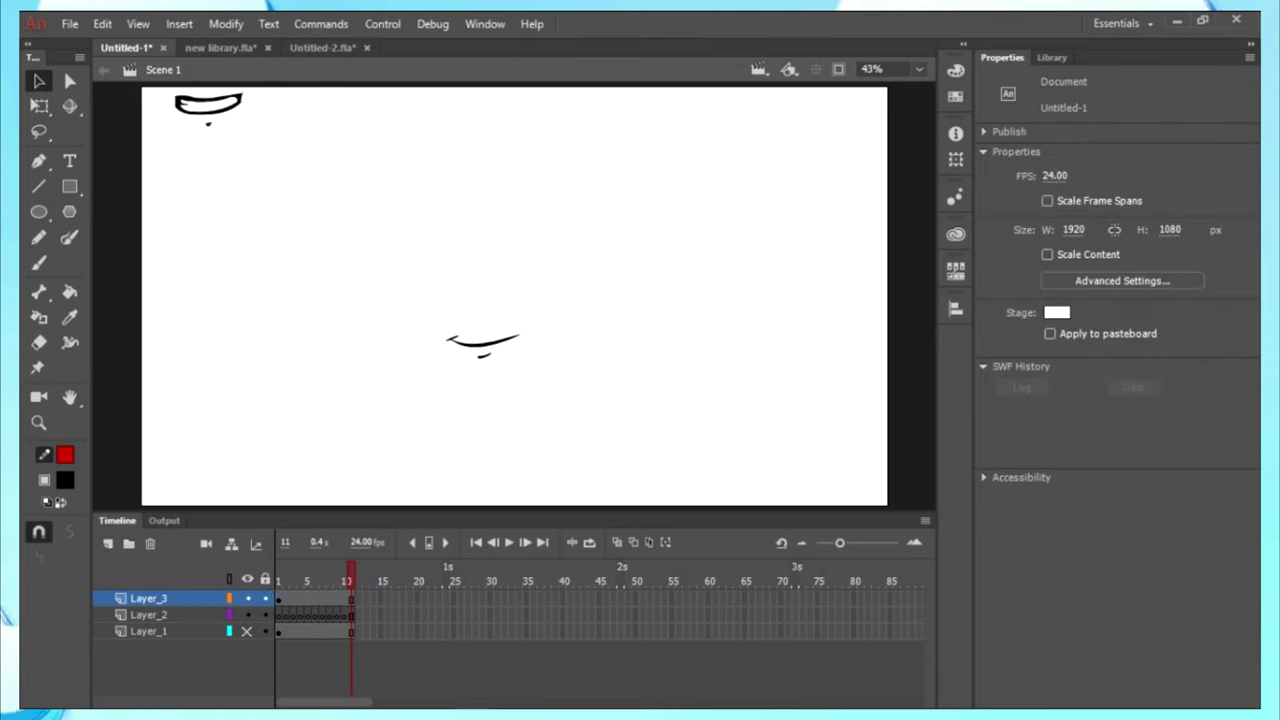
pyautogui.click(483, 345)
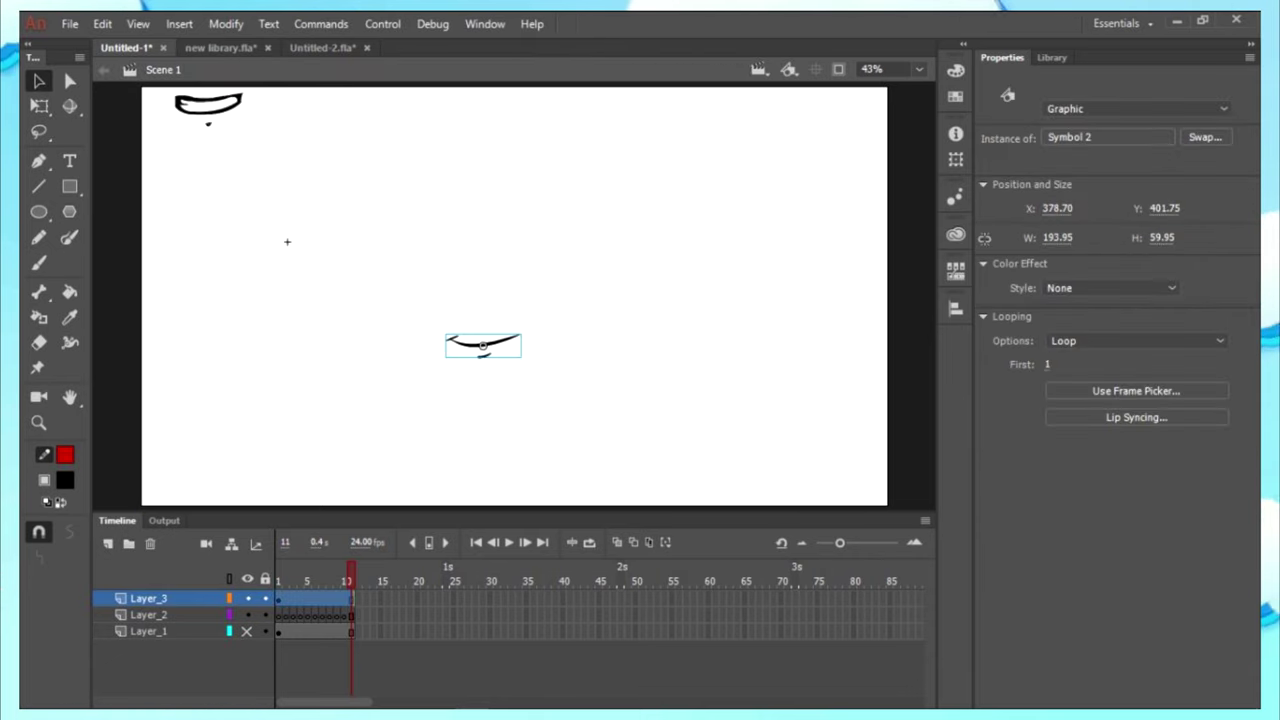
pyautogui.click(322, 47)
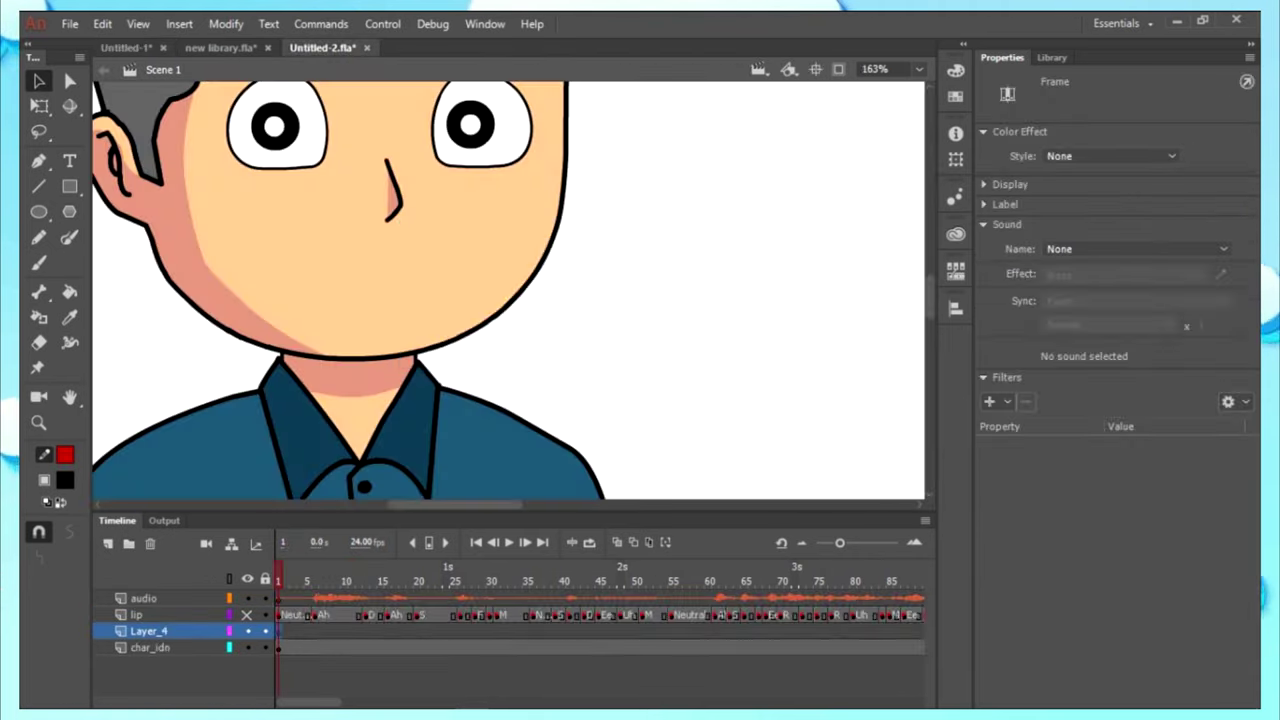
pyautogui.hotkey('ctrl', 'v')
pyautogui.moveTo(514, 296); pyautogui.dragTo(420, 296)
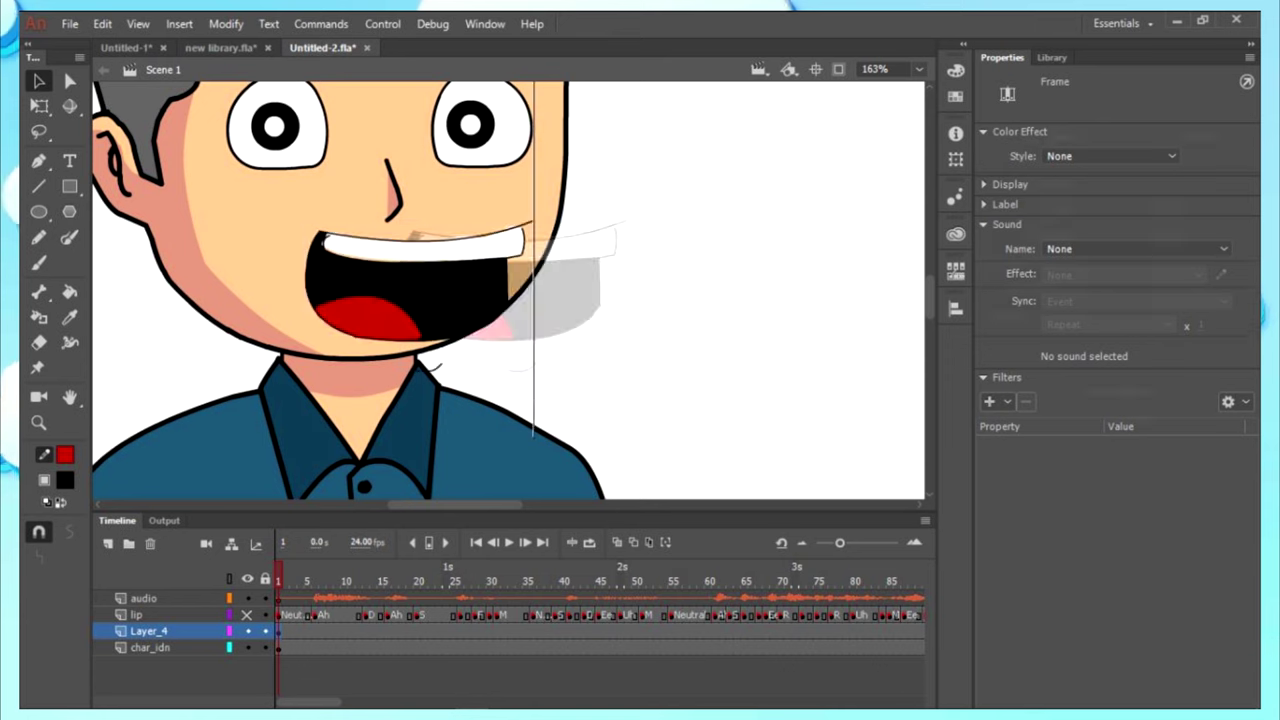
# Scale the pasted mouth down to about 45.8 by 30.3 px and shift it beneath the character's nose.
pyautogui.press('q')
pyautogui.moveTo(534, 371); pyautogui.dragTo(454, 318)
pyautogui.press('v')
pyautogui.hotkey('shift', 'Left')
pyautogui.hotkey('shift', 'Left')
pyautogui.hotkey('shift', 'Left')
pyautogui.scroll(-5, 347, 282)
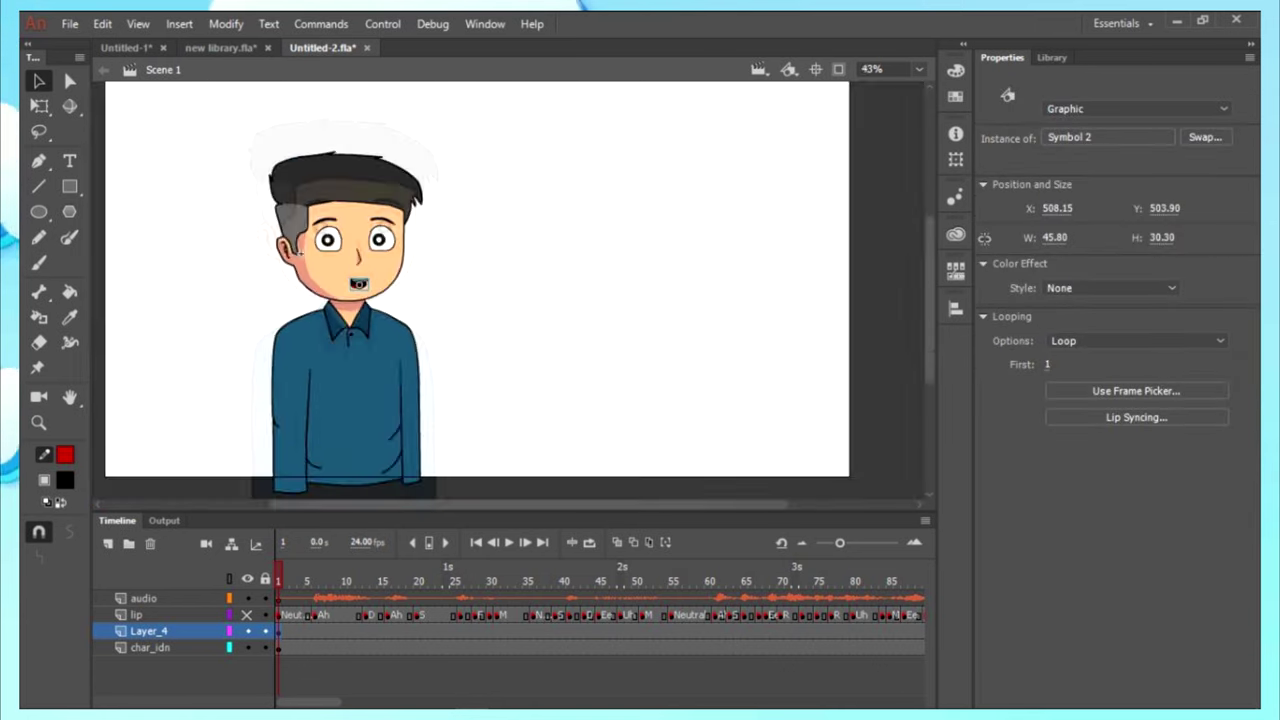
# Enlarge the mouth slightly and fine-tune its position between the character's nose and chin.
pyautogui.scroll(6, 360, 290)
pyautogui.press('q')
pyautogui.hotkey('shift', 'Left')
pyautogui.hotkey('shift', 'Left')
pyautogui.hotkey('shift', 'Left')
pyautogui.moveTo(367, 299); pyautogui.dragTo(381, 309)
pyautogui.hotkey('shift', 'Right')
pyautogui.scroll(-6, 340, 262)
pyautogui.hotkey('ctrl', 'shift', 'a')
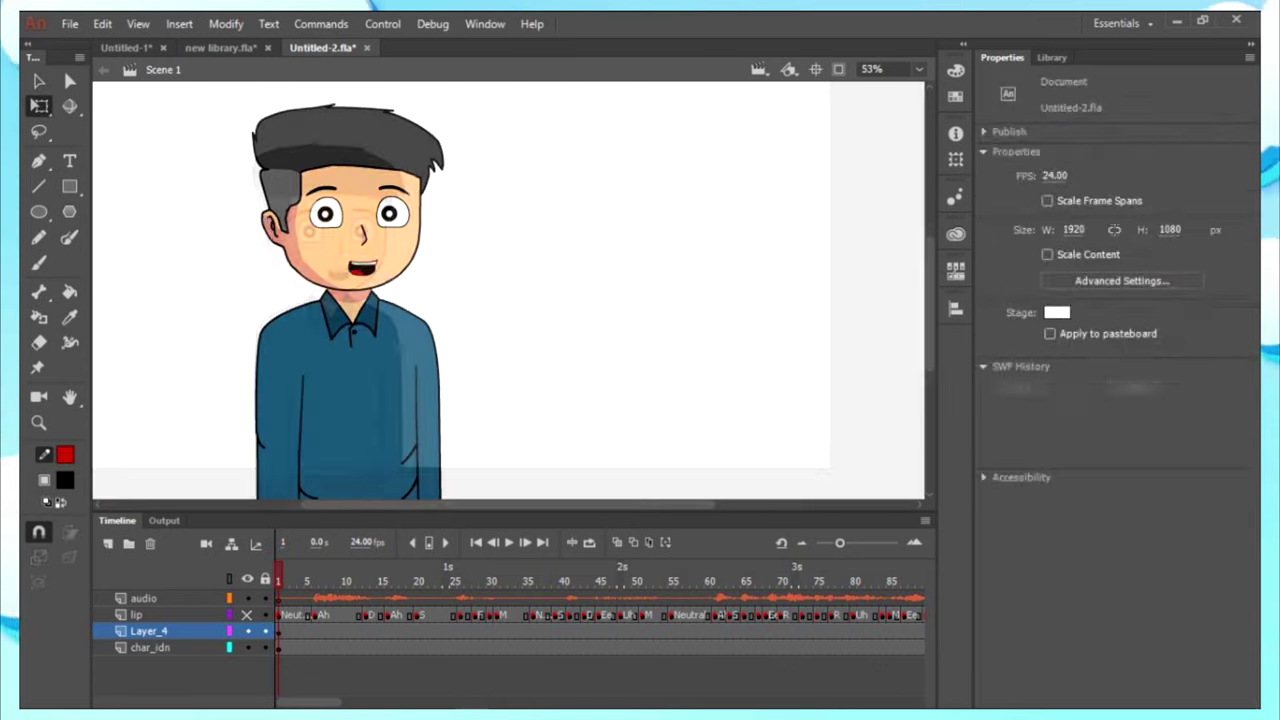
# Duplicate the char_idn character and place the copy beside the original.
pyautogui.click(311, 370)
pyautogui.click(307, 647)
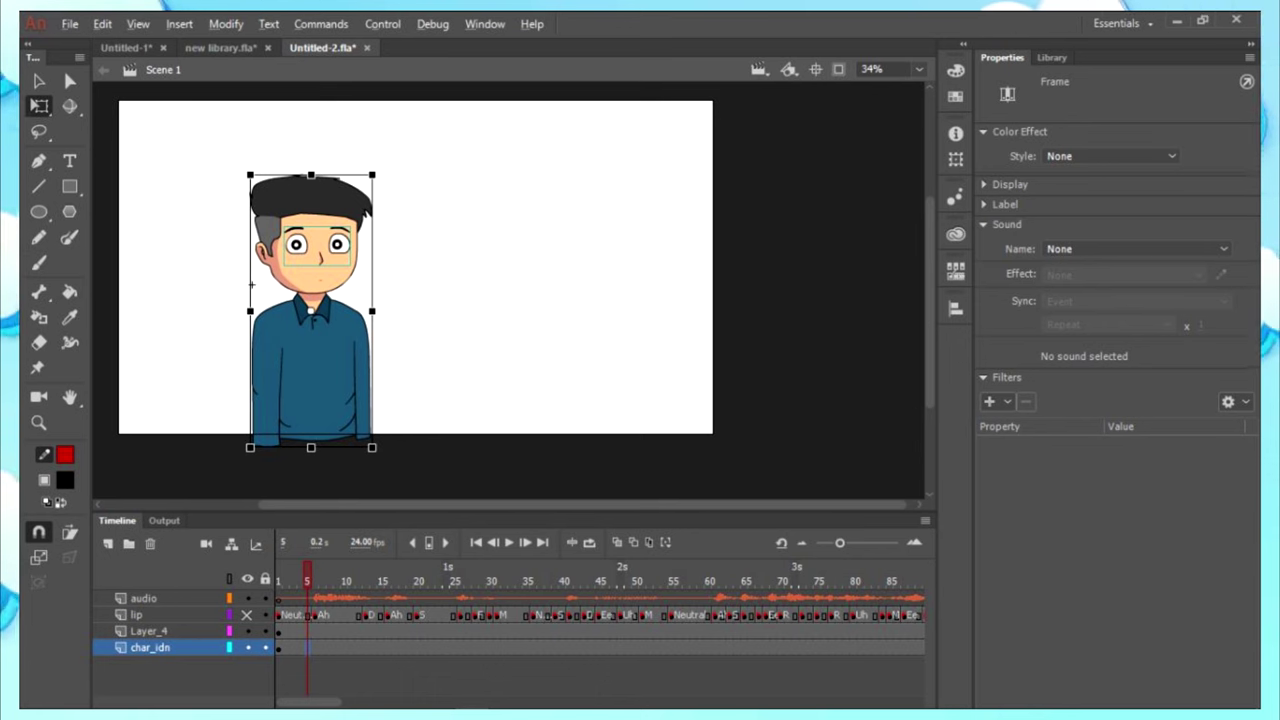
pyautogui.moveTo(315, 366); pyautogui.dragTo(511, 366)
pyautogui.hotkey('ctrl', 'shift', 'a')
pyautogui.scroll(2, 529, 272)
# Move the Symbol 2 mouth on Layer_4 from the original character onto the duplicated character's face.
pyautogui.click(278, 631)
pyautogui.scroll(4, 184, 306)
pyautogui.click(229, 256)
pyautogui.scroll(-3, 198, 276)
pyautogui.press('v')
pyautogui.moveTo(214, 265); pyautogui.dragTo(596, 265)
pyautogui.click(148, 631)
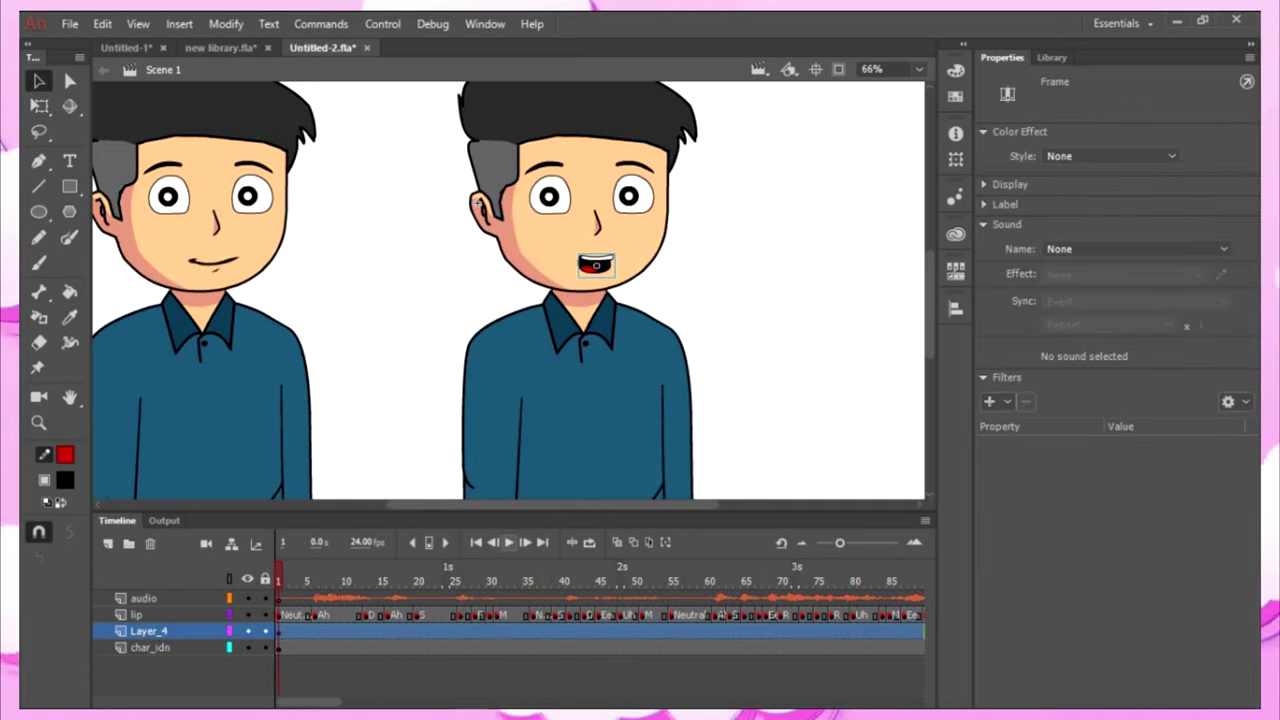
# Play the scene with both characters in view to compare their mouth animation.
pyautogui.press('XF86AudioMute')
pyautogui.hotkey('ctrl', '2')
pyautogui.click(508, 542)
pyautogui.press('Return')
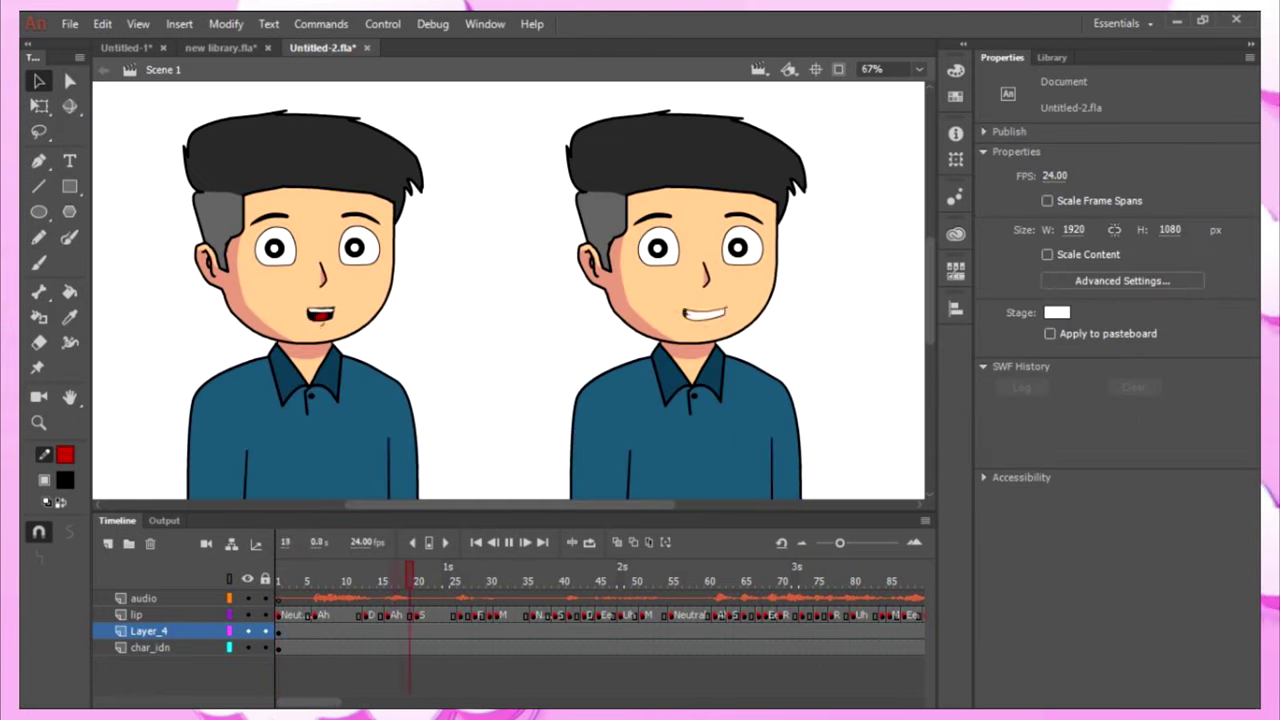
# In the Lip Syncing setup for the duplicate's mouth, assign frame 8 to the Neutral and M visemes and frame 4 to F.
pyautogui.scroll(2, 528, 316)
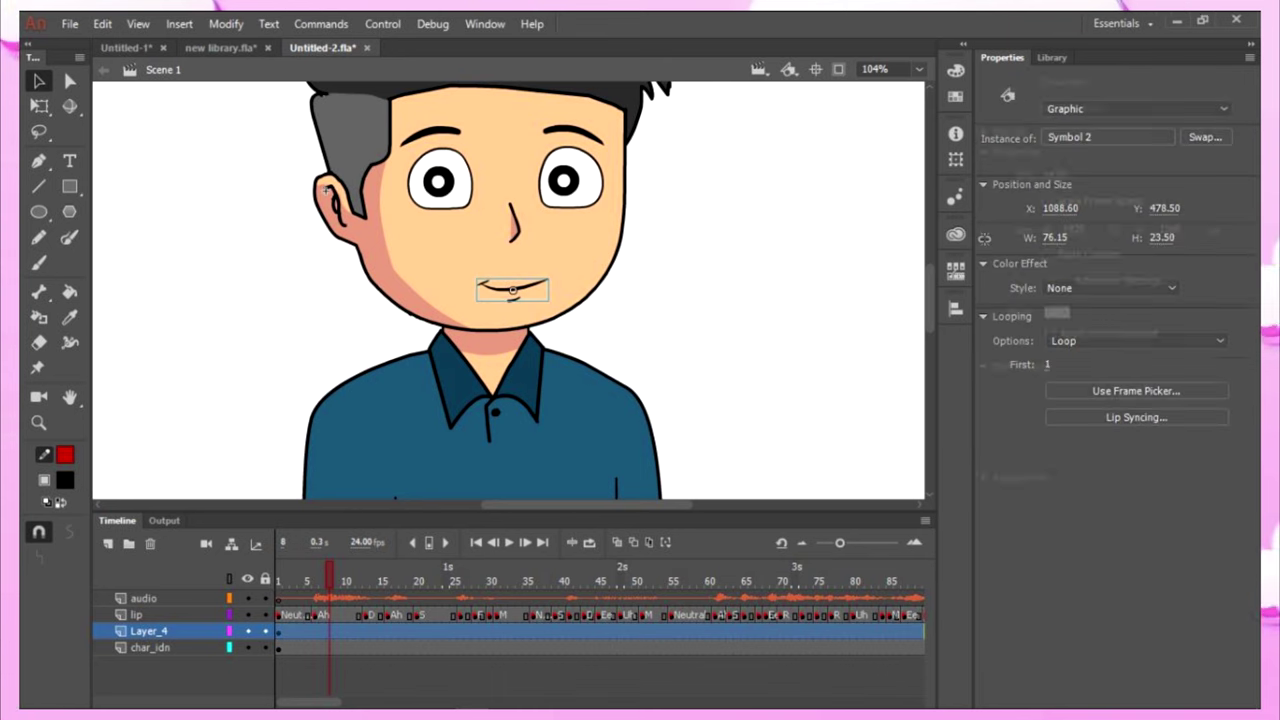
pyautogui.click(1136, 417)
pyautogui.click(873, 240)
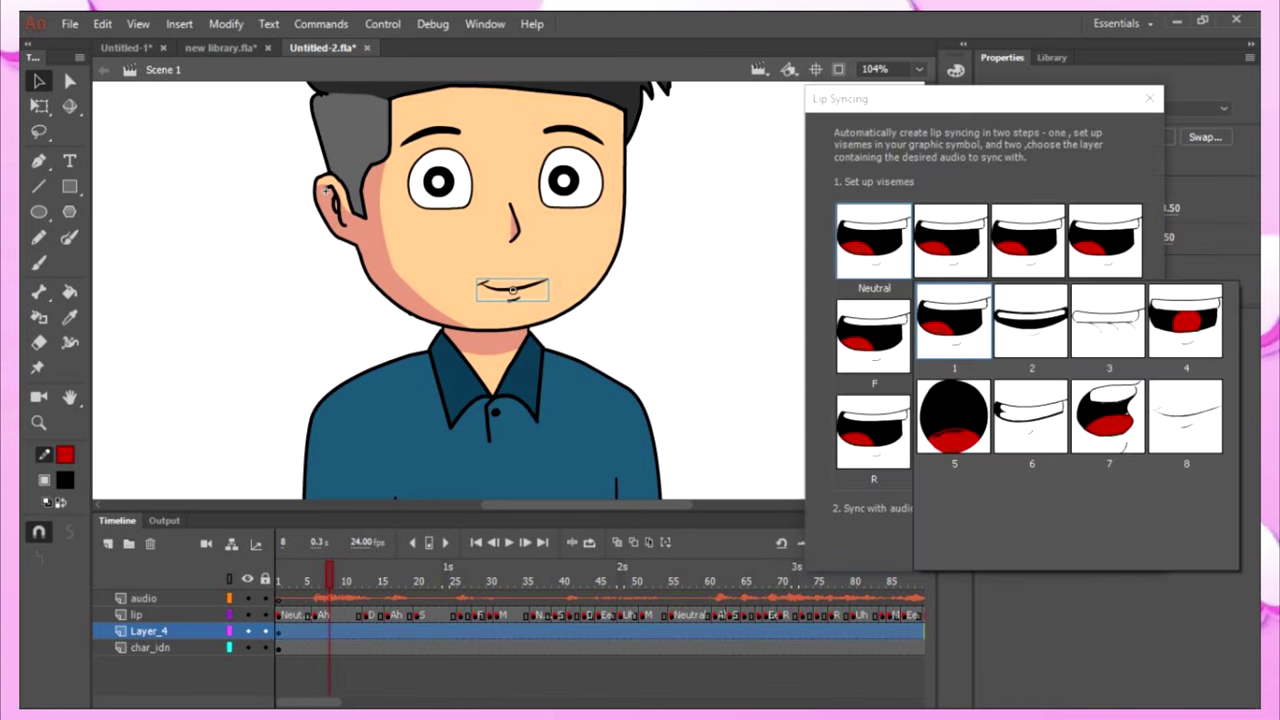
pyautogui.click(1186, 416)
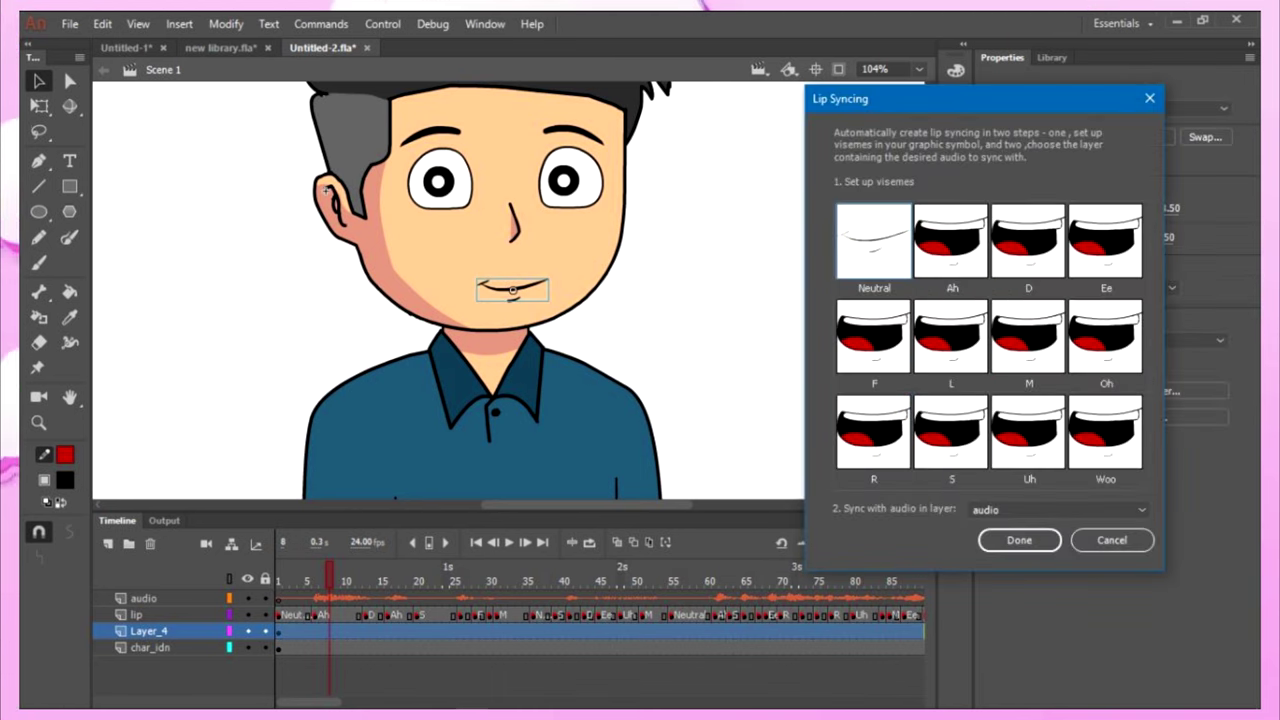
pyautogui.click(1028, 336)
pyautogui.click(1015, 515)
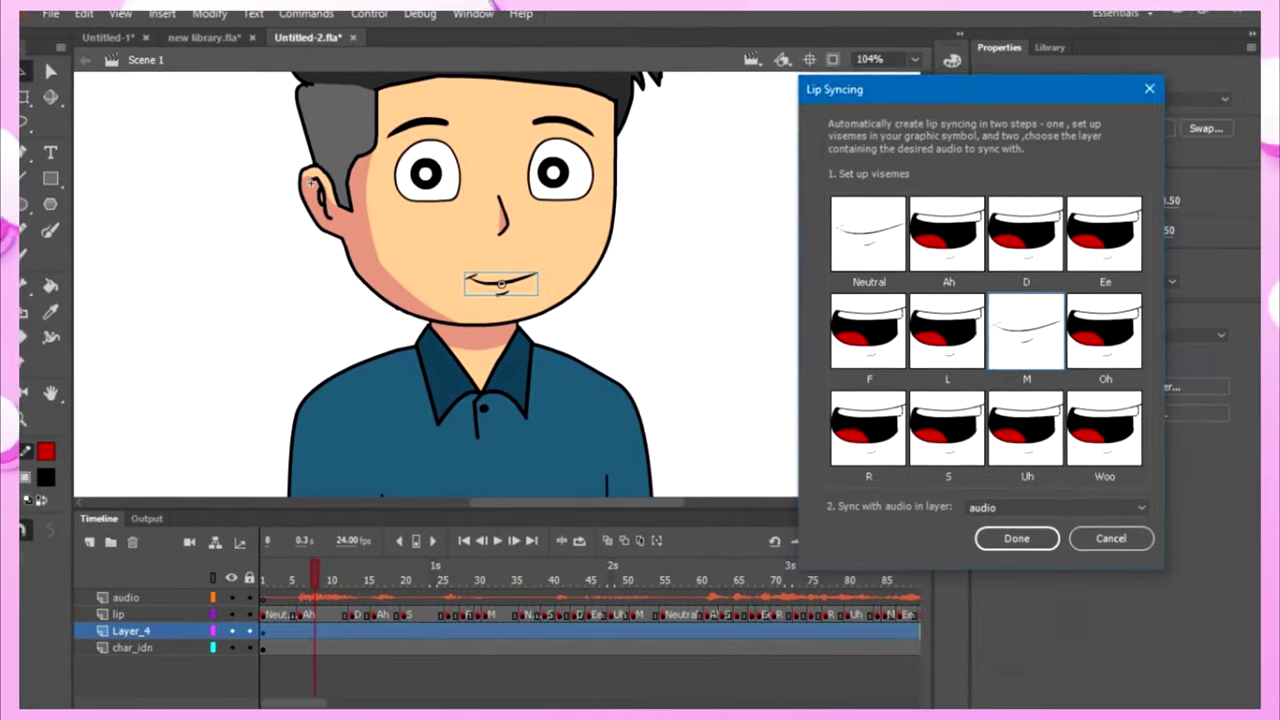
pyautogui.click(873, 336)
pyautogui.click(1186, 411)
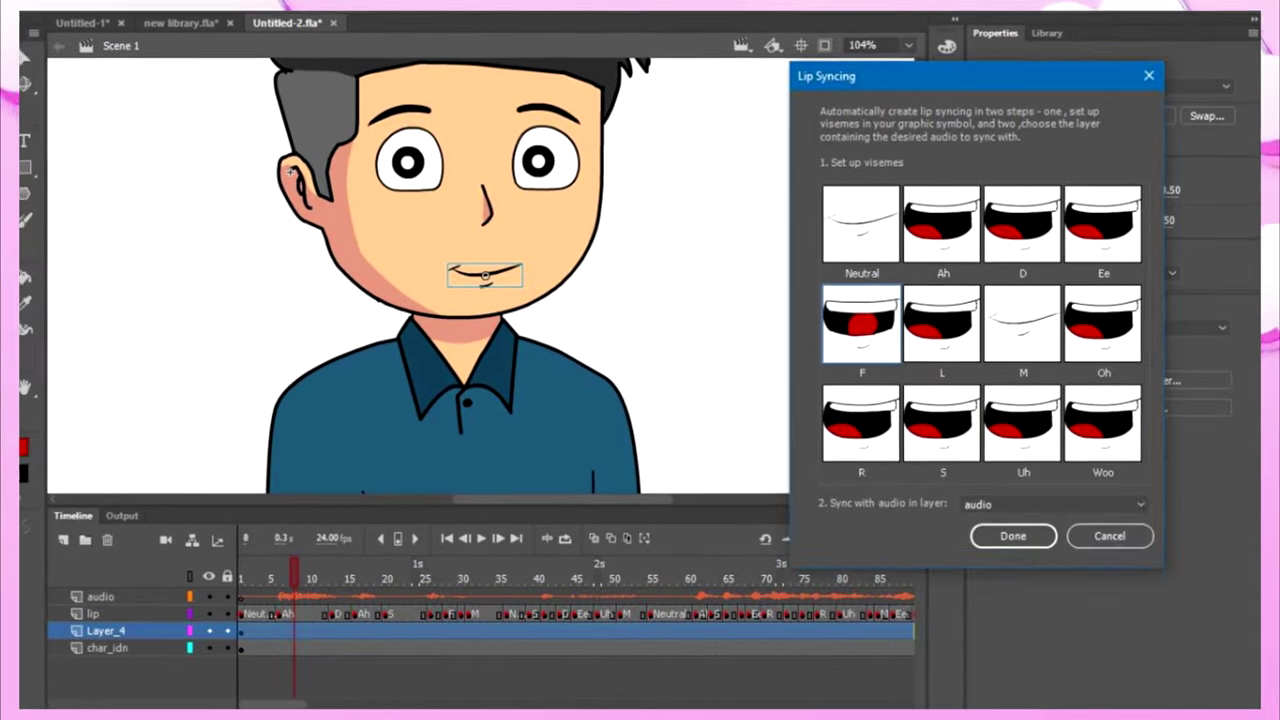
# Assign matching mouths to the Ee, F, Oh, R, S, Uh and Woo visemes and apply the lip sync using the audio layer.
pyautogui.click(1104, 231)
pyautogui.click(1006, 305)
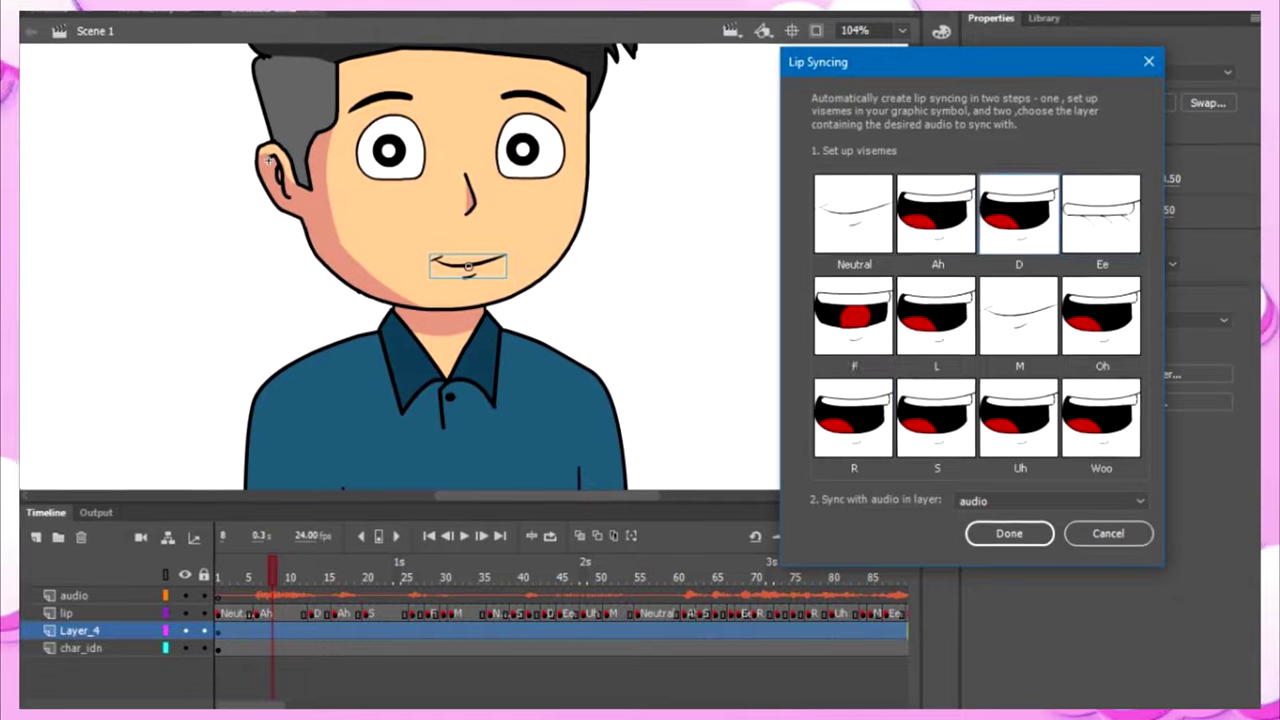
pyautogui.click(1101, 225)
pyautogui.click(921, 403)
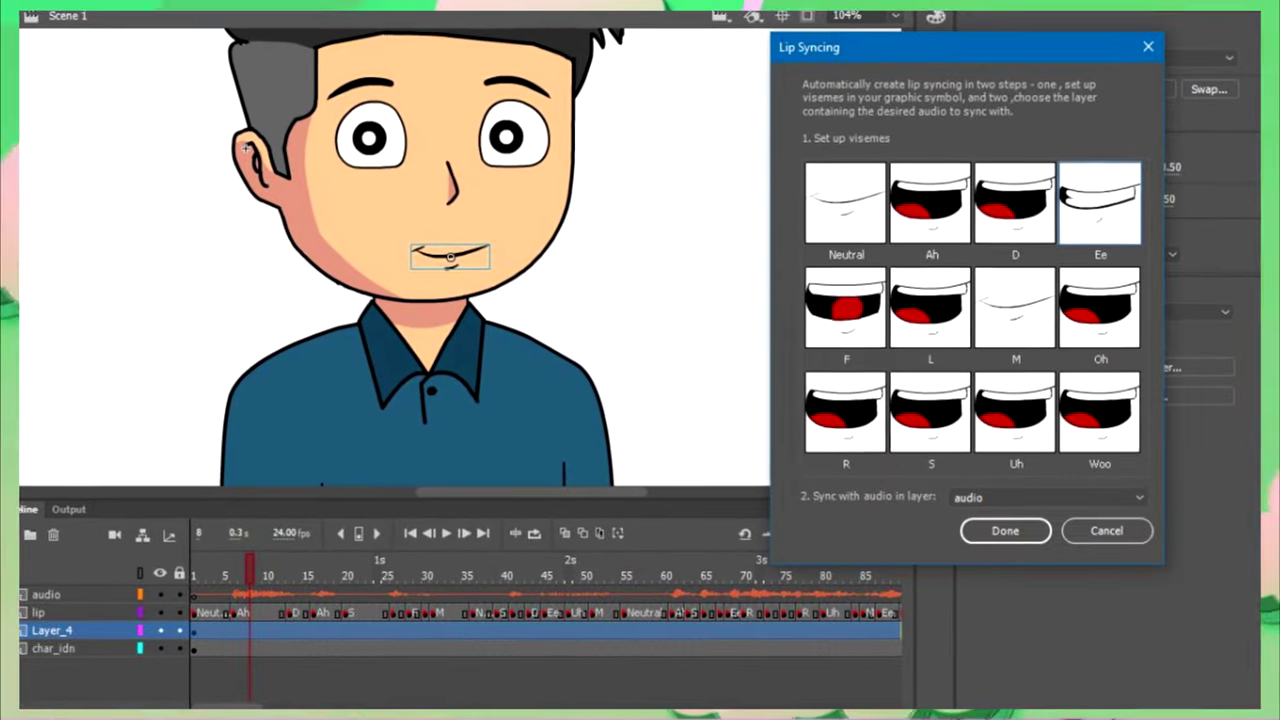
pyautogui.click(860, 325)
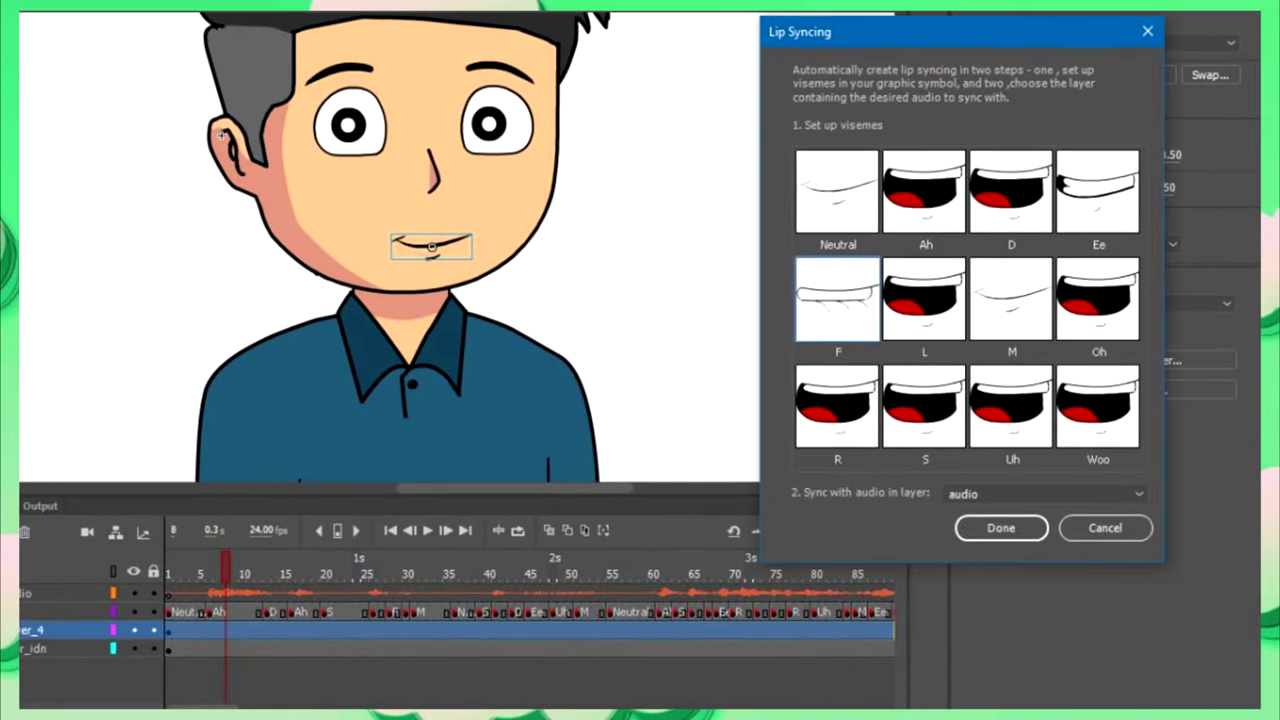
pyautogui.click(1188, 160)
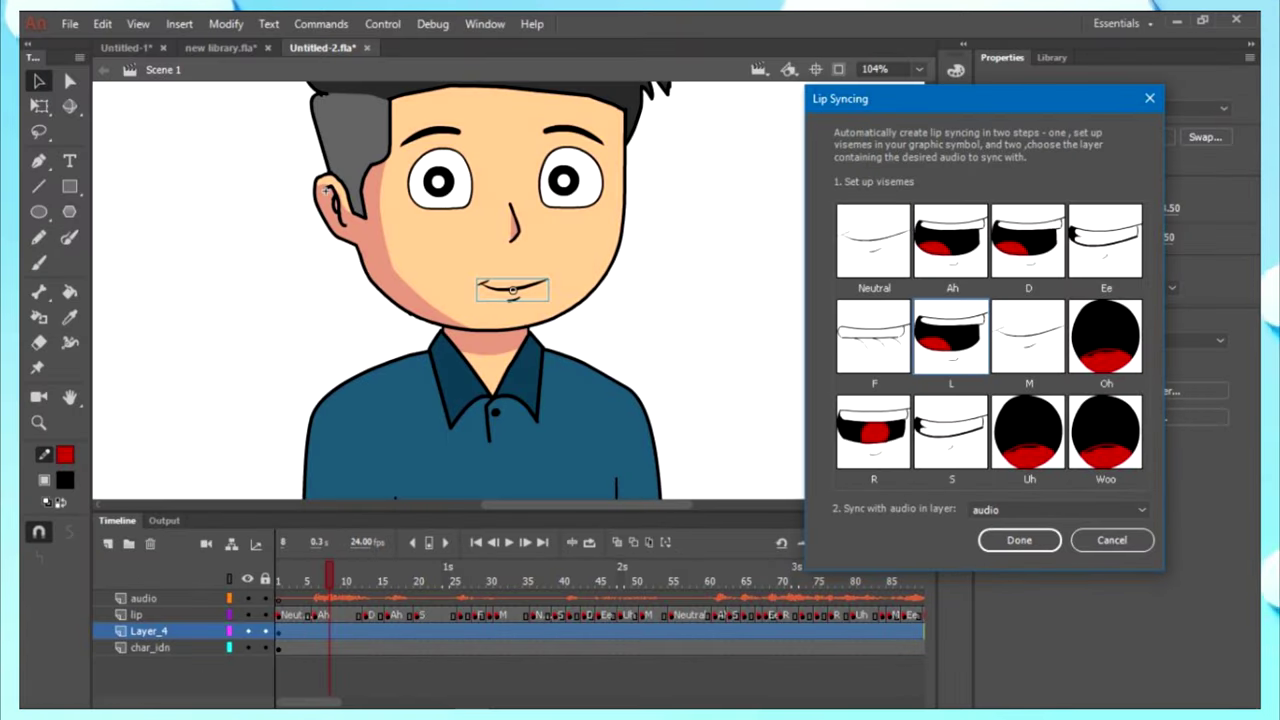
pyautogui.press('Return')
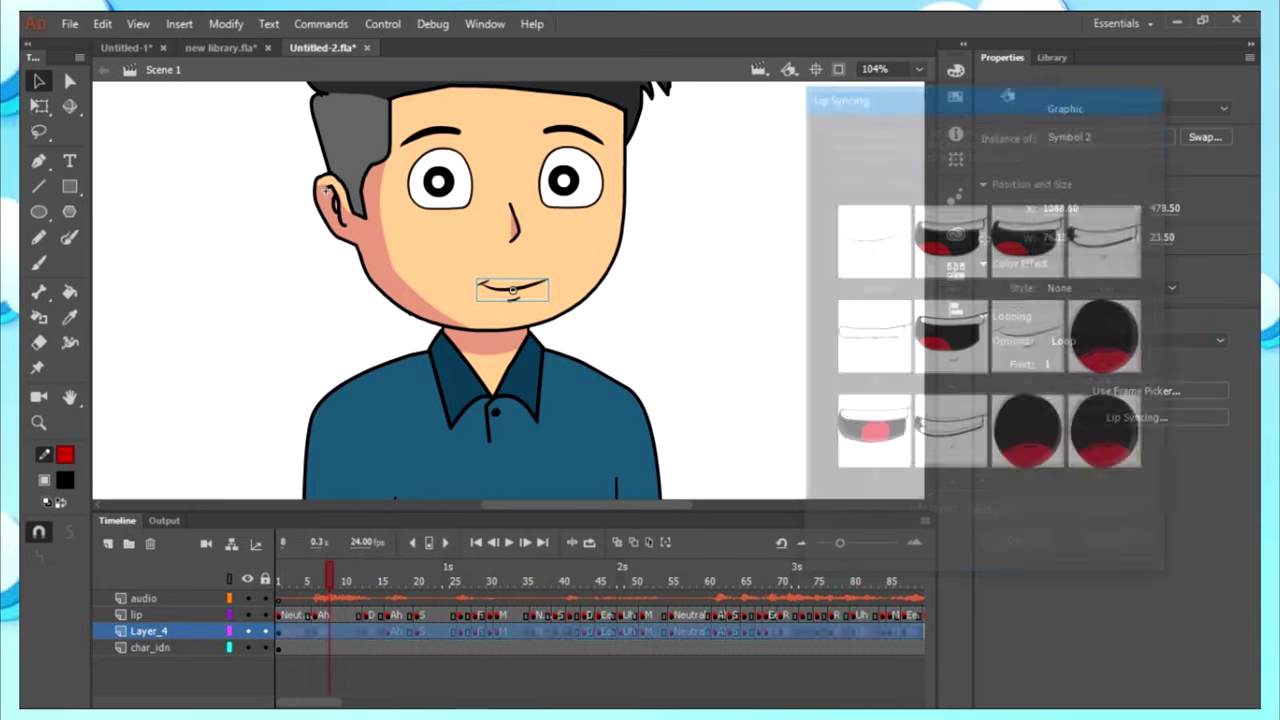
# Play both lip-synced characters side by side at closer range, replaying from the timeline's start with looping on, to compare their mouths.
pyautogui.hotkey('ctrl', '2')
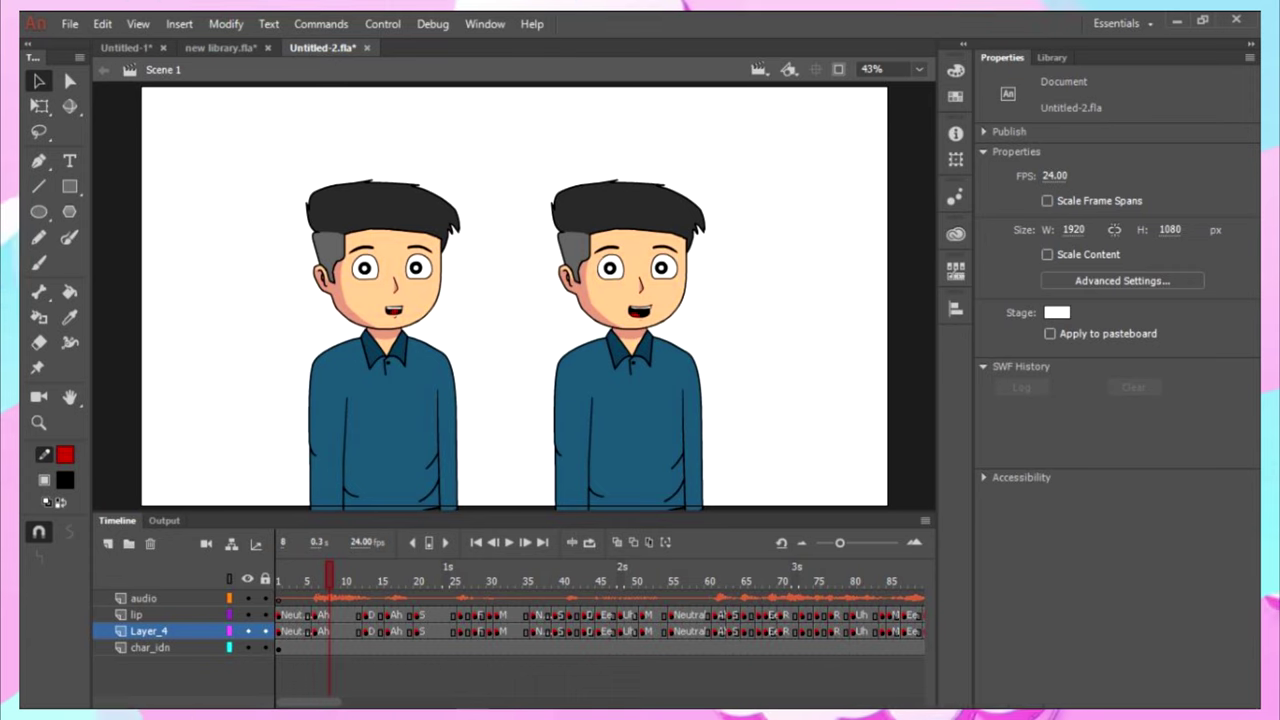
pyautogui.click(508, 542)
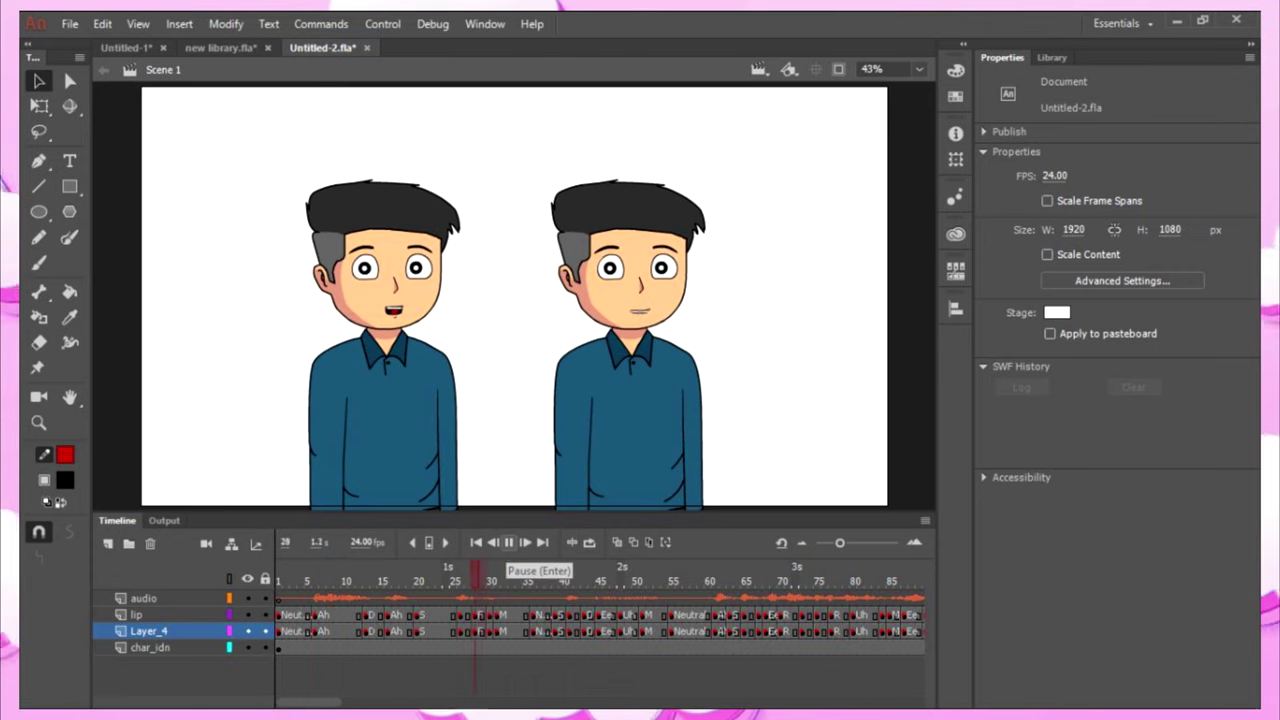
pyautogui.scroll(5, 468, 332)
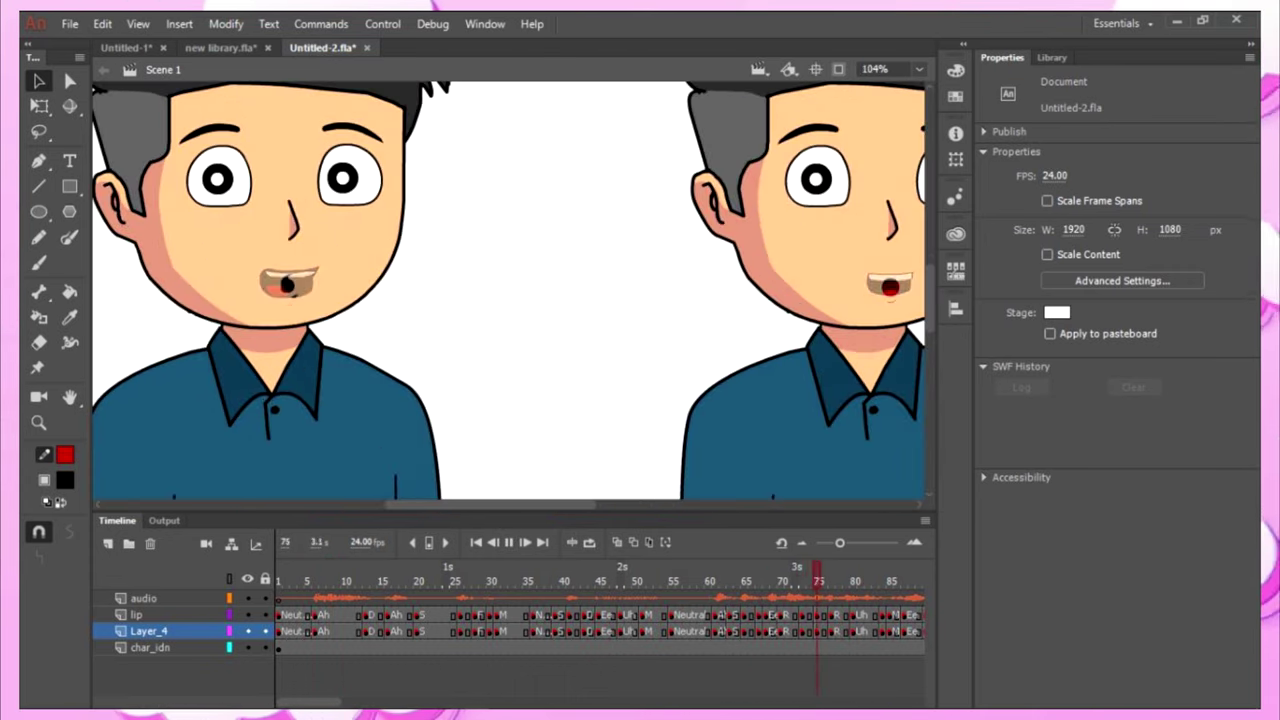
pyautogui.hotkey('ctrl', '2')
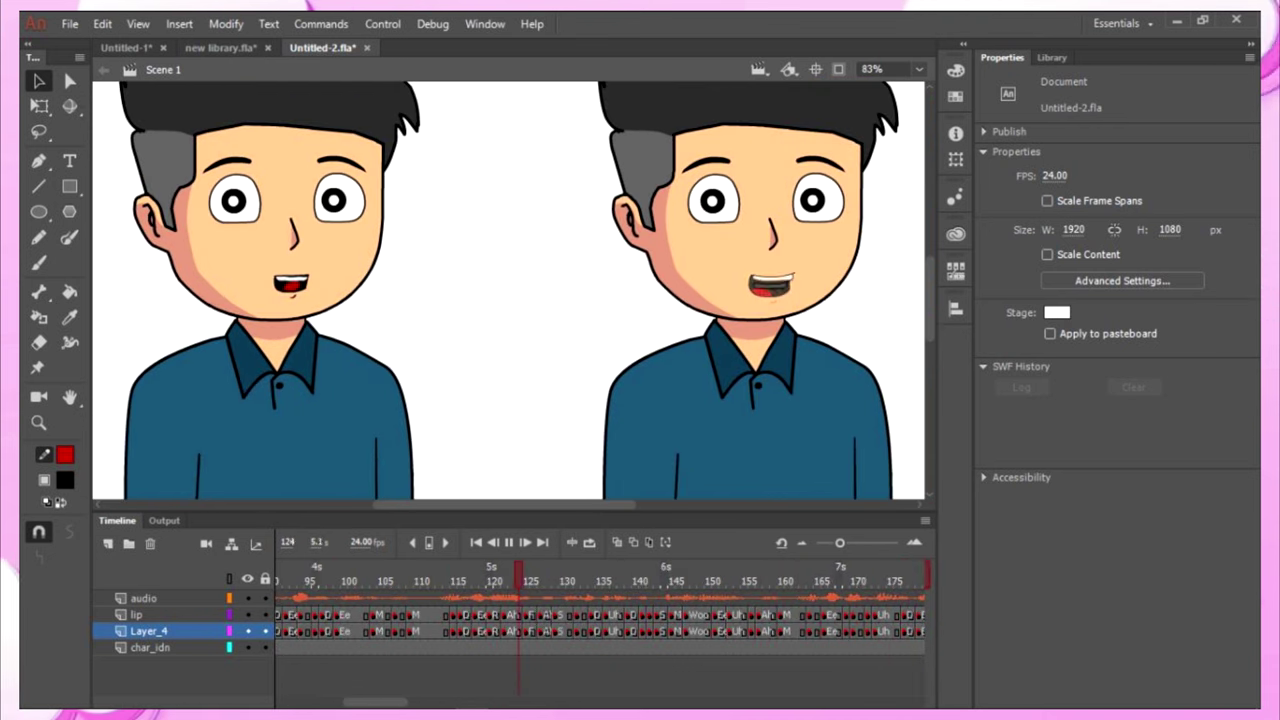
pyautogui.hotkey('ctrl', '1')
pyautogui.hotkey('ctrl', '2')
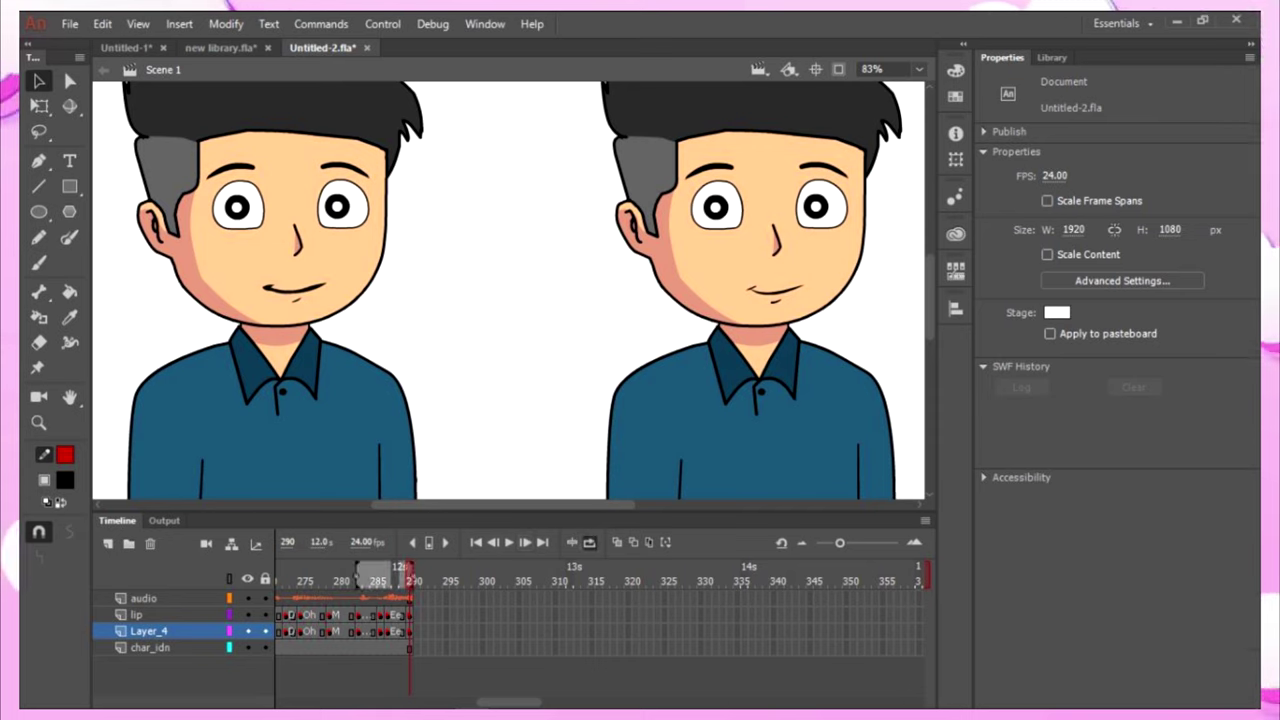
pyautogui.moveTo(509, 702); pyautogui.dragTo(309, 702)
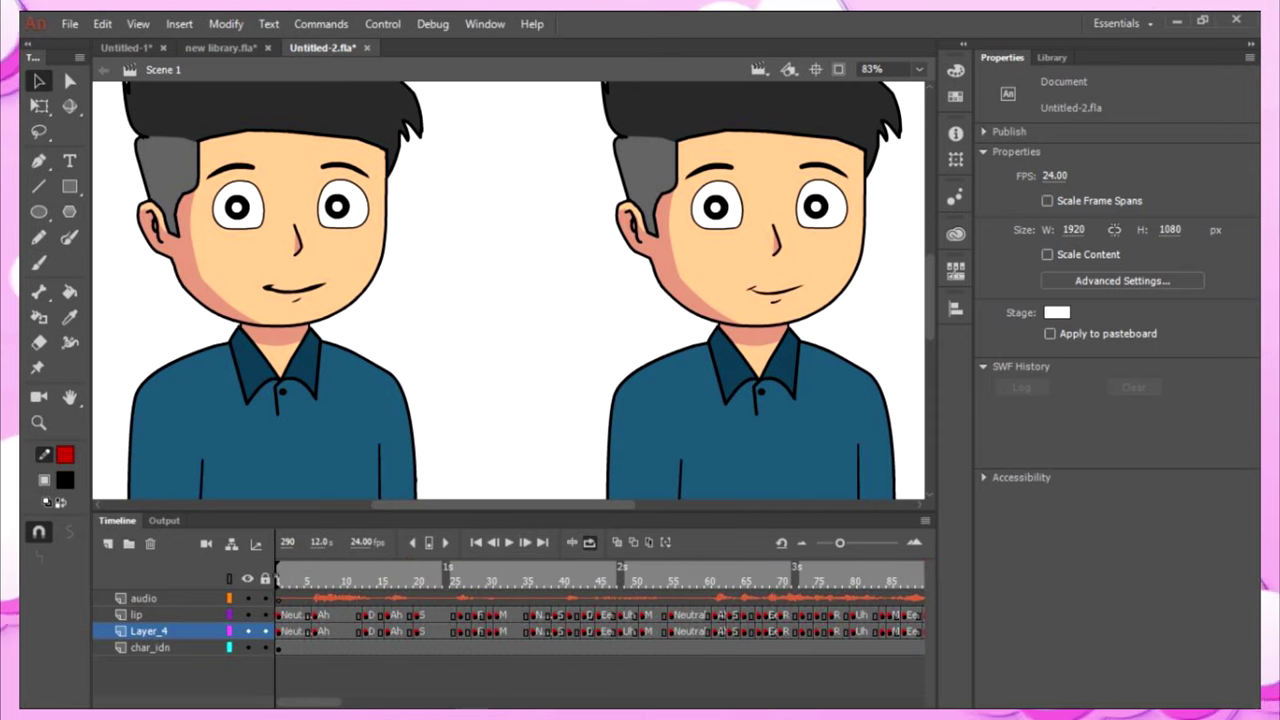
pyautogui.click(508, 542)
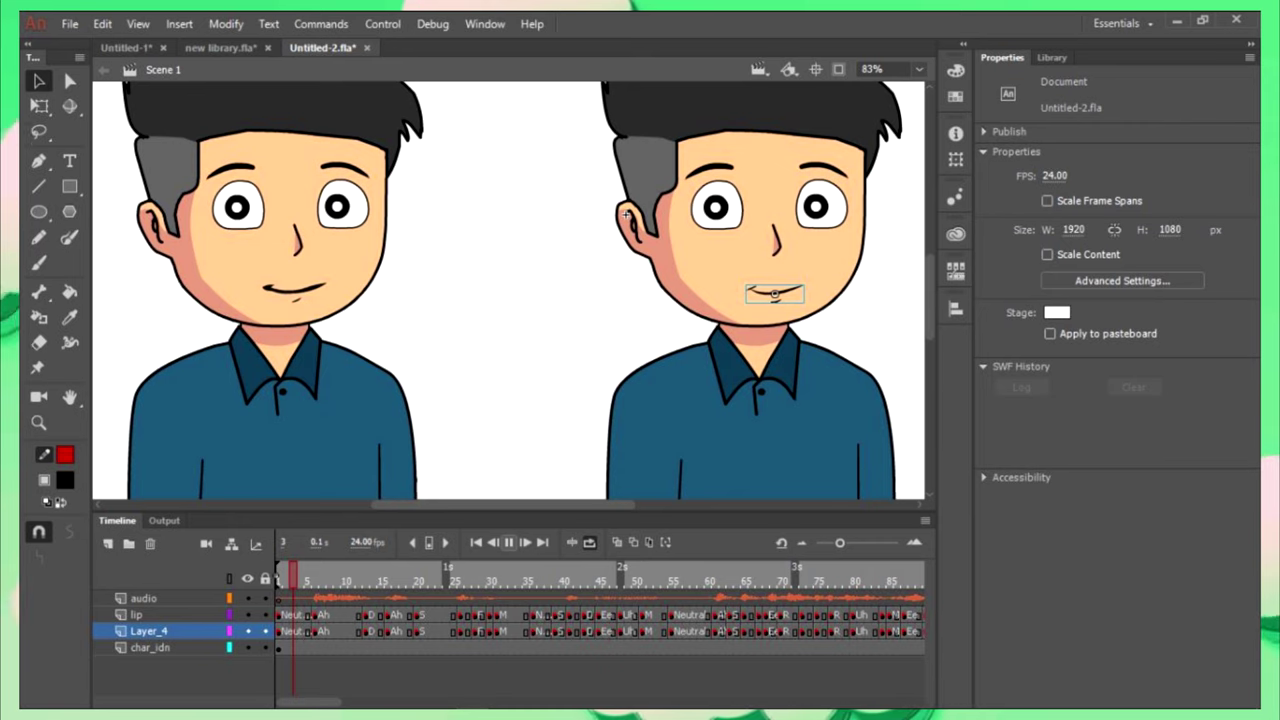